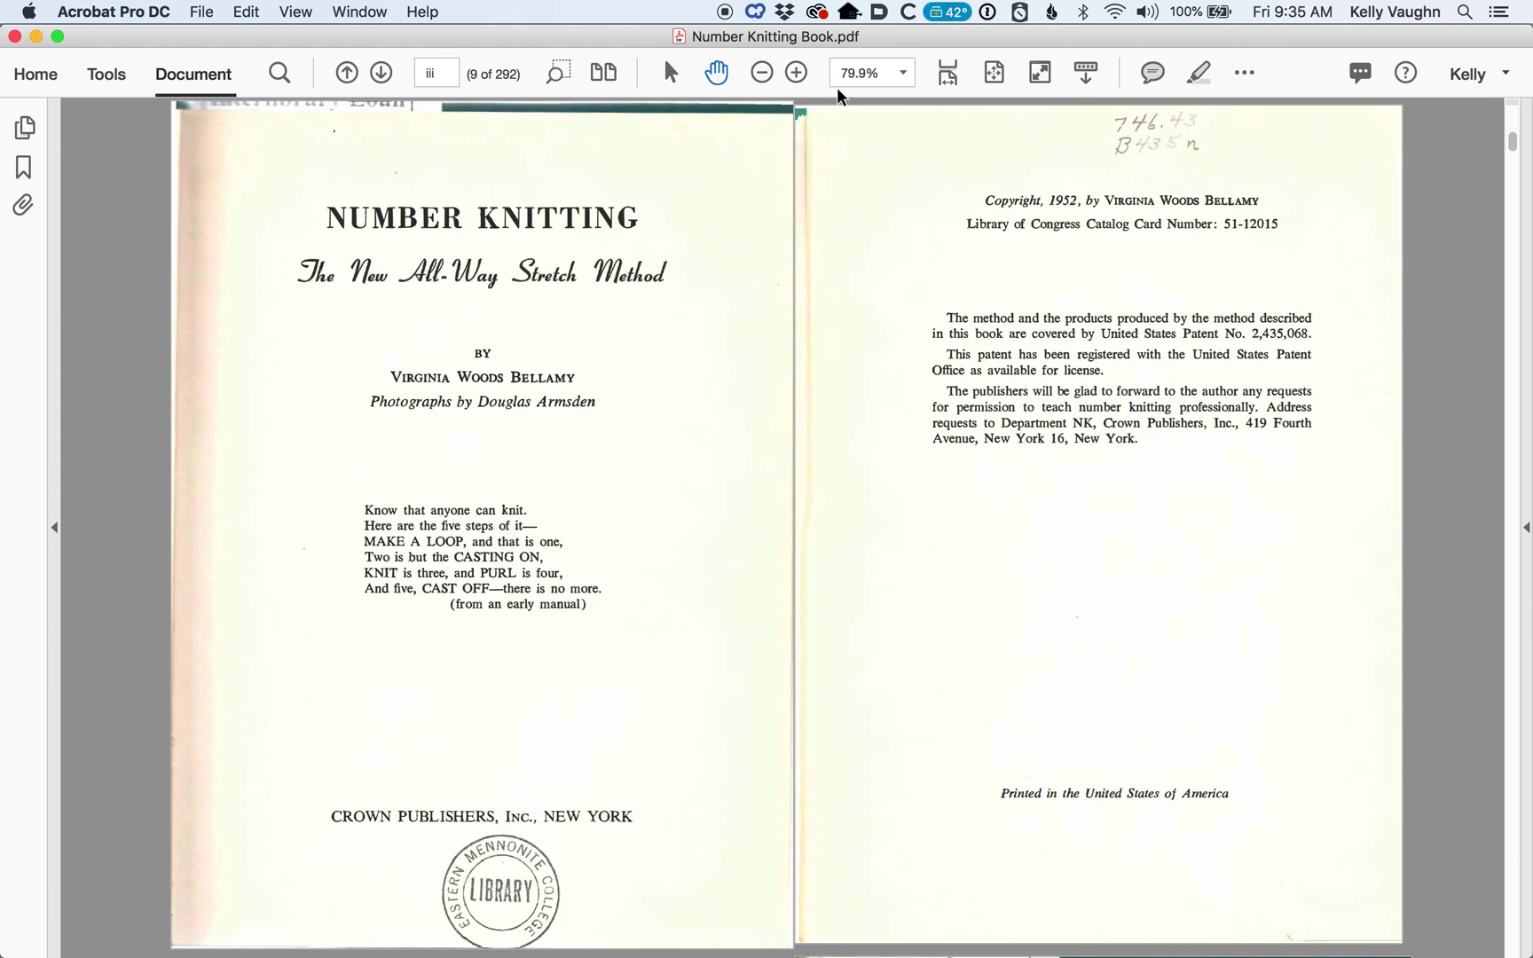
Hide the toolbars via View > Show/Hide > Toolbar Items, then restore them with F8
click(302, 10)
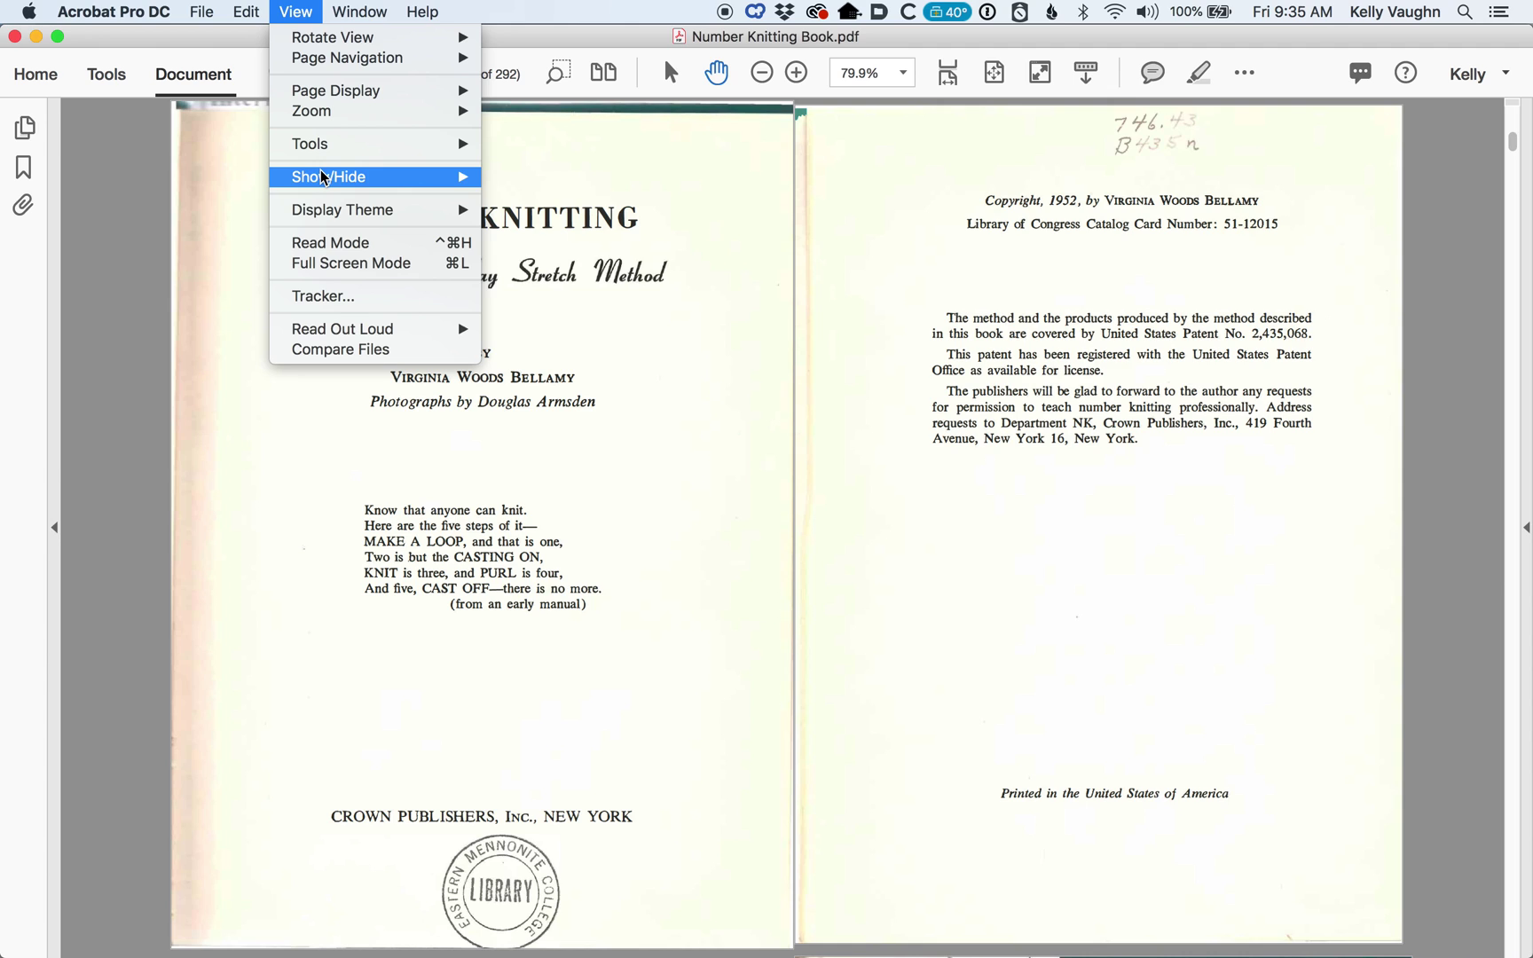
mouse_move(435, 172)
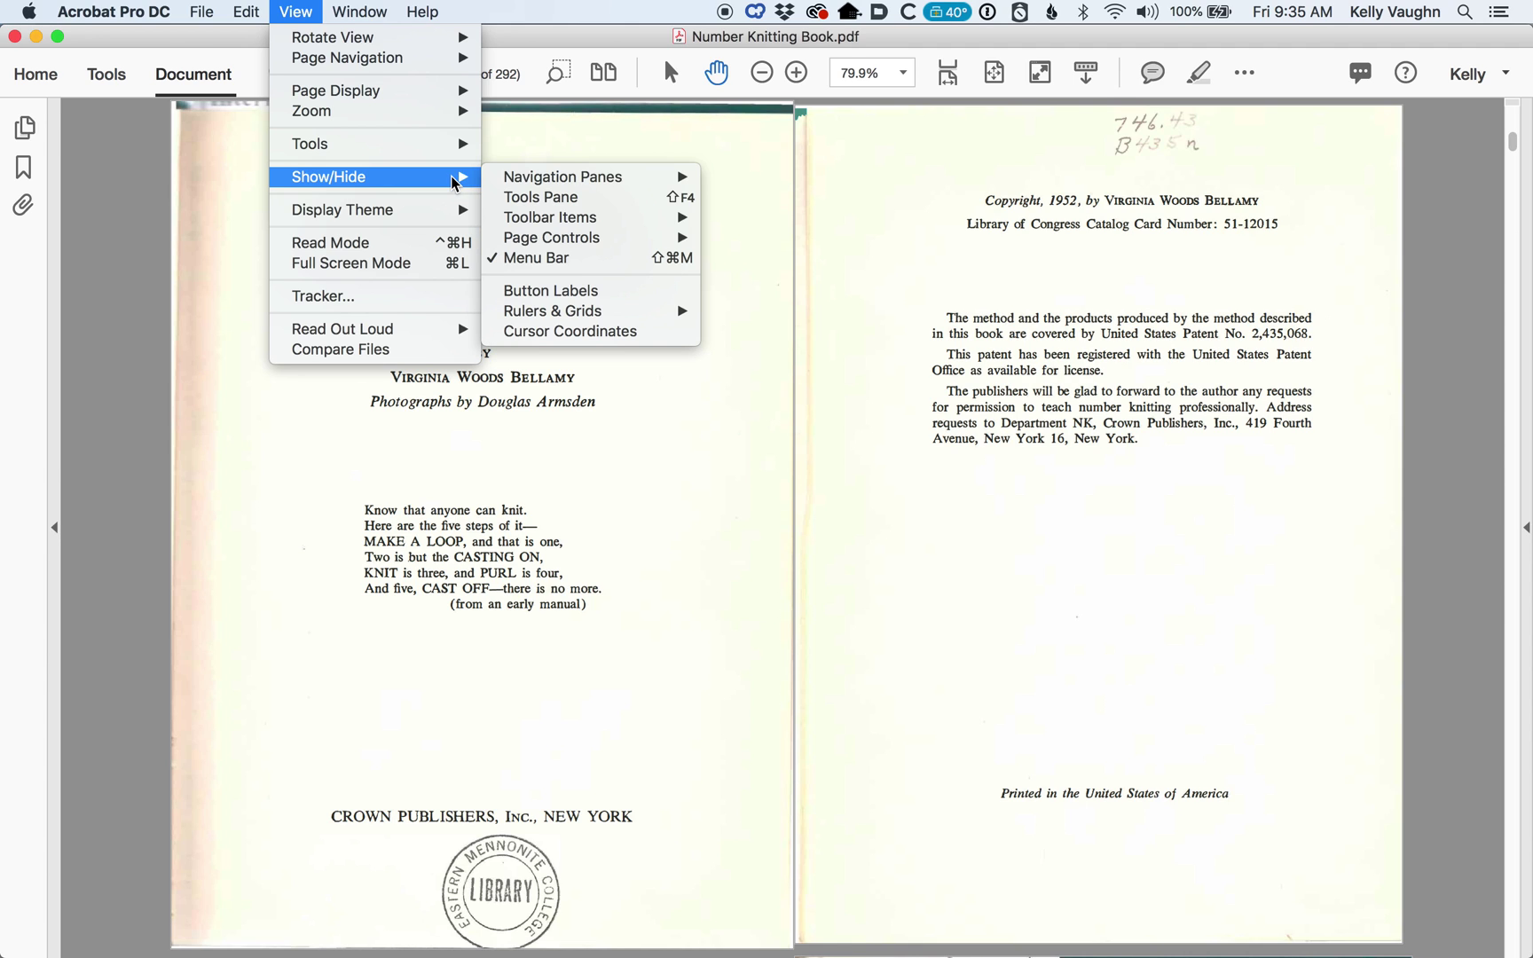
mouse_move(547, 218)
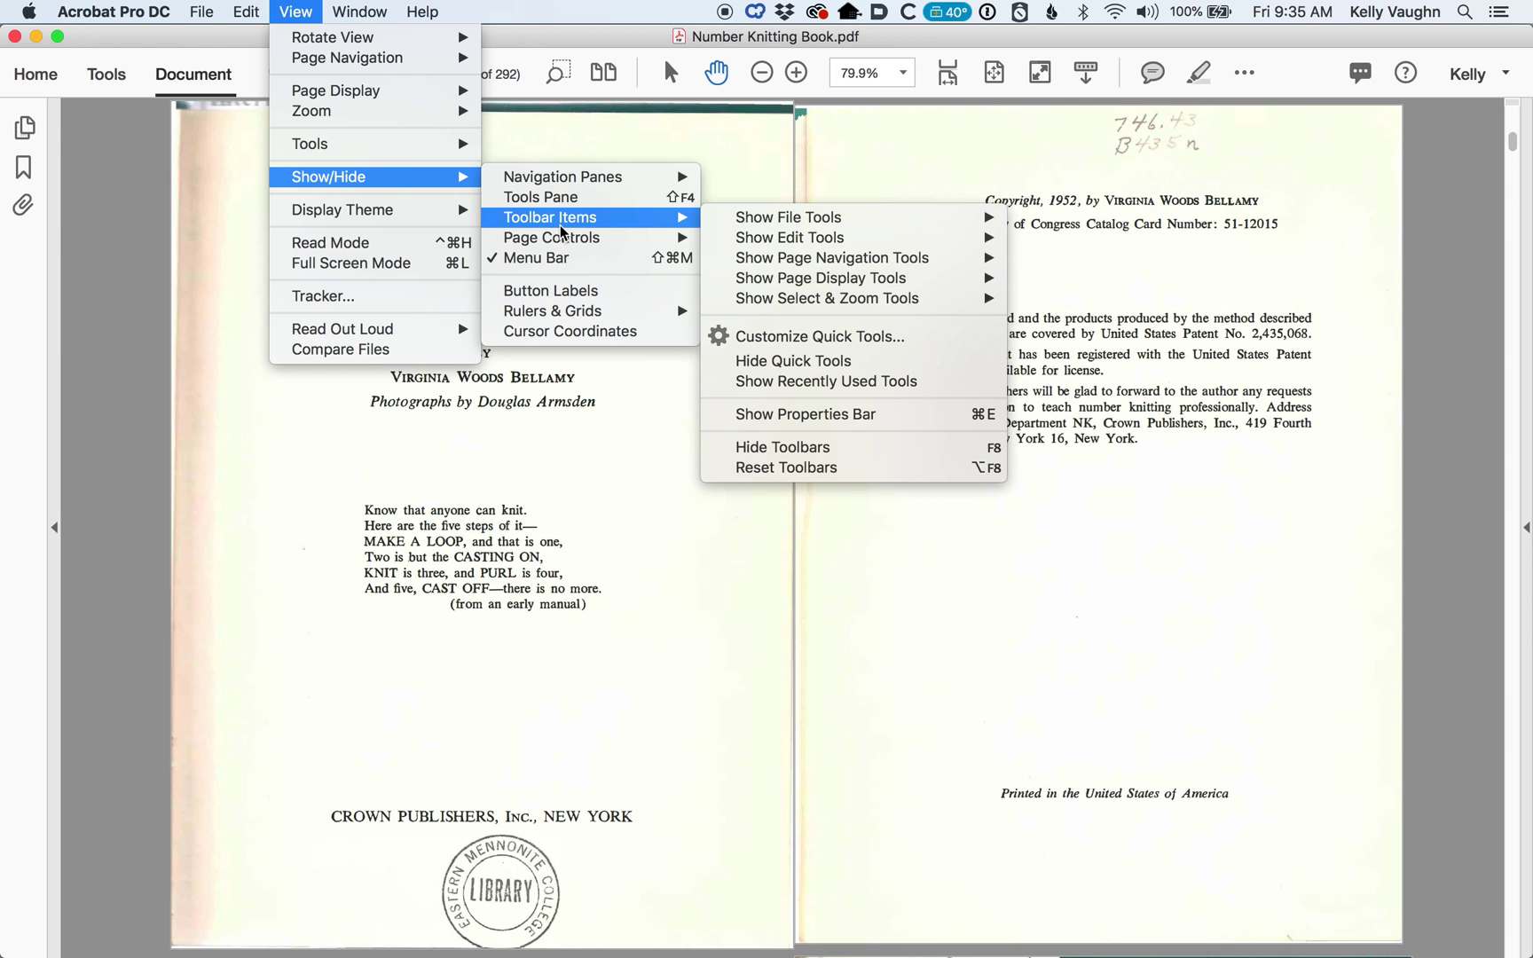
click(806, 454)
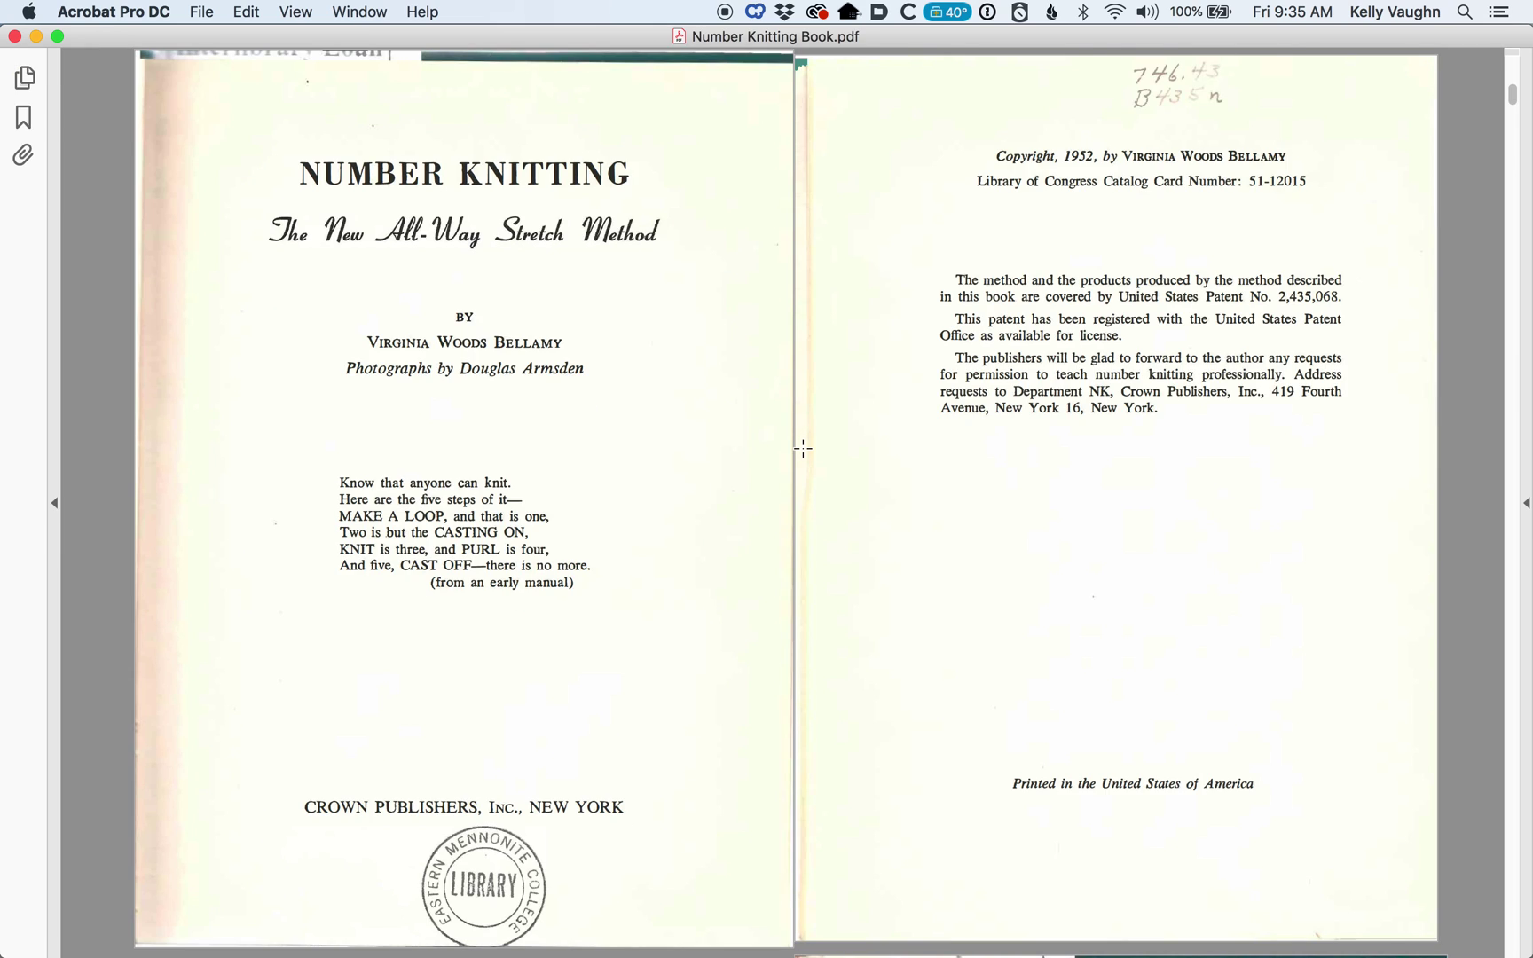
key(F8)
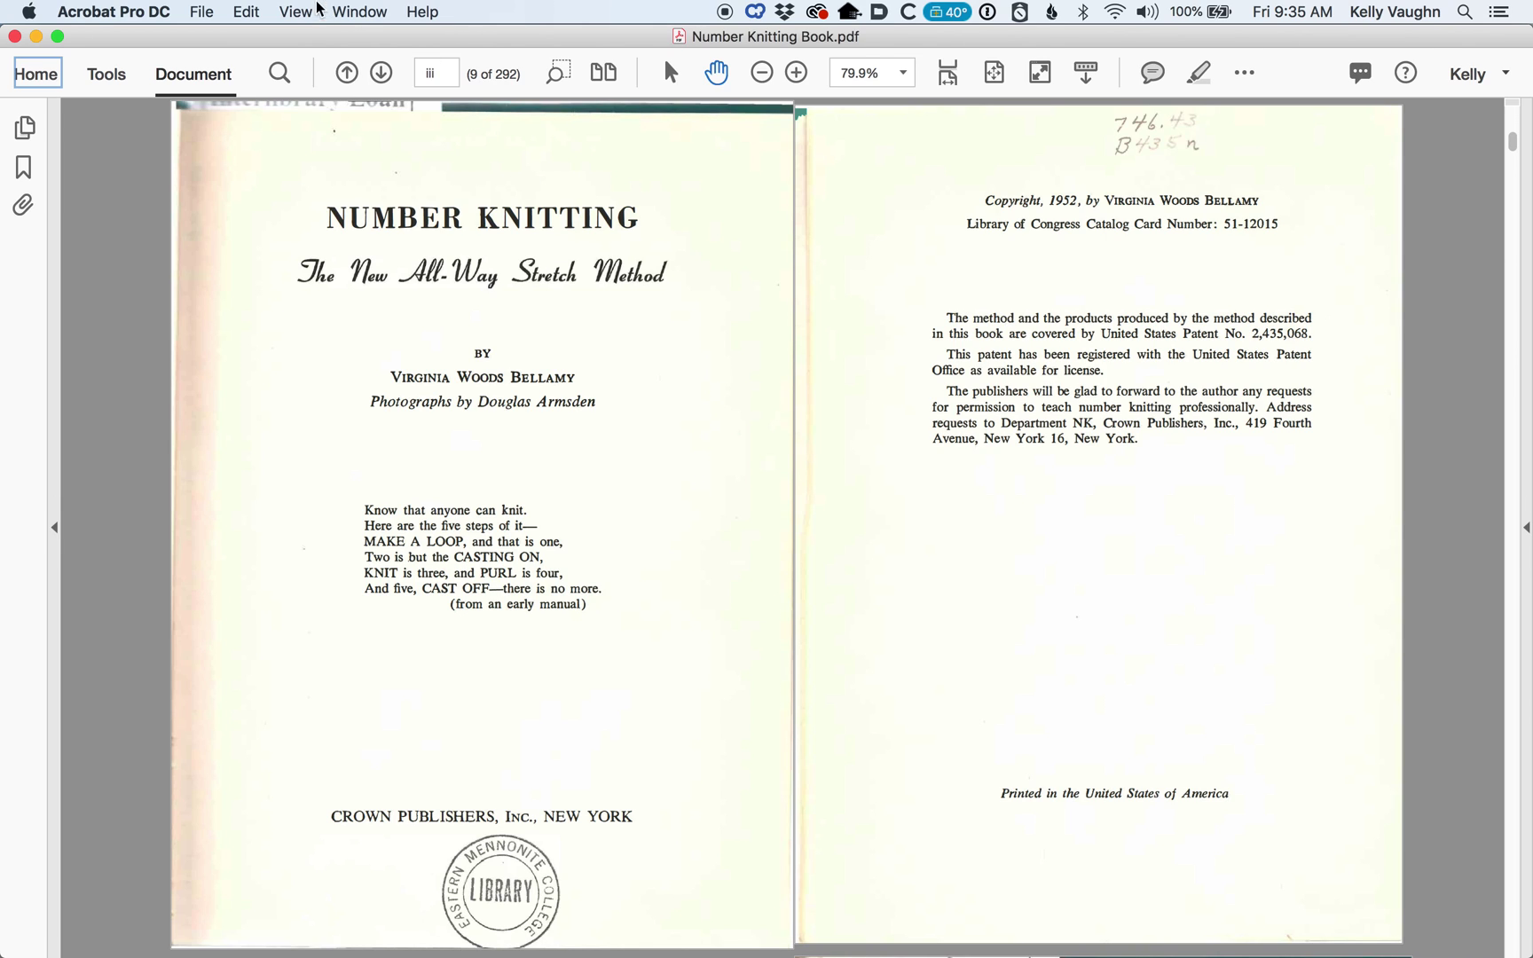
Show the Tools Pane beside the Number Knitting Book pages from View > Show/Hide
click(295, 11)
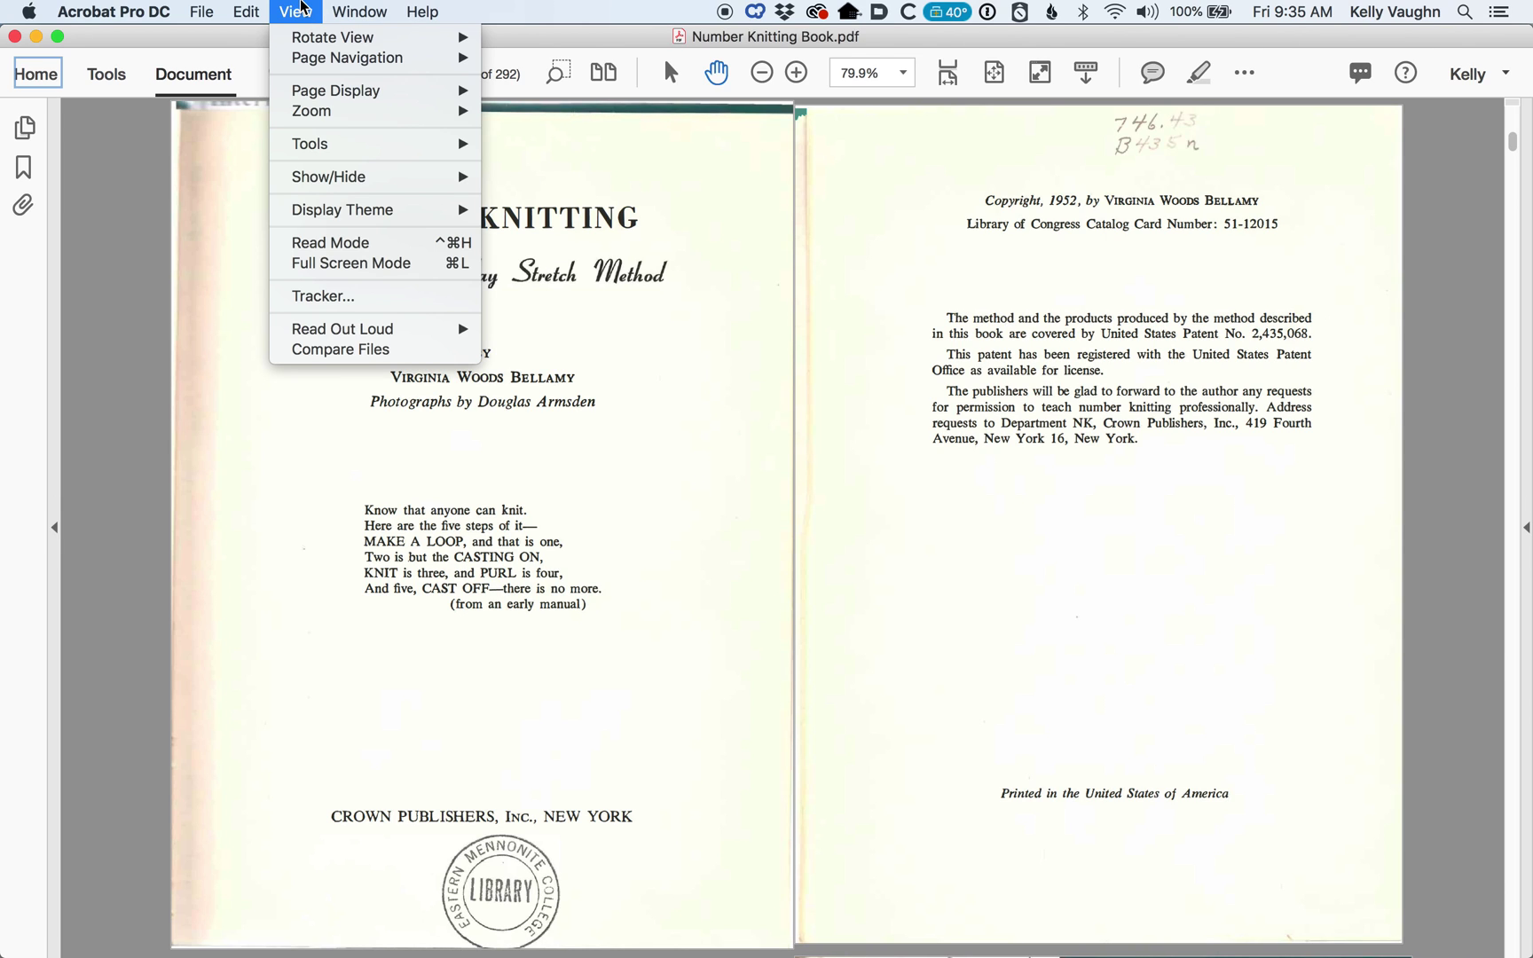
mouse_move(334, 183)
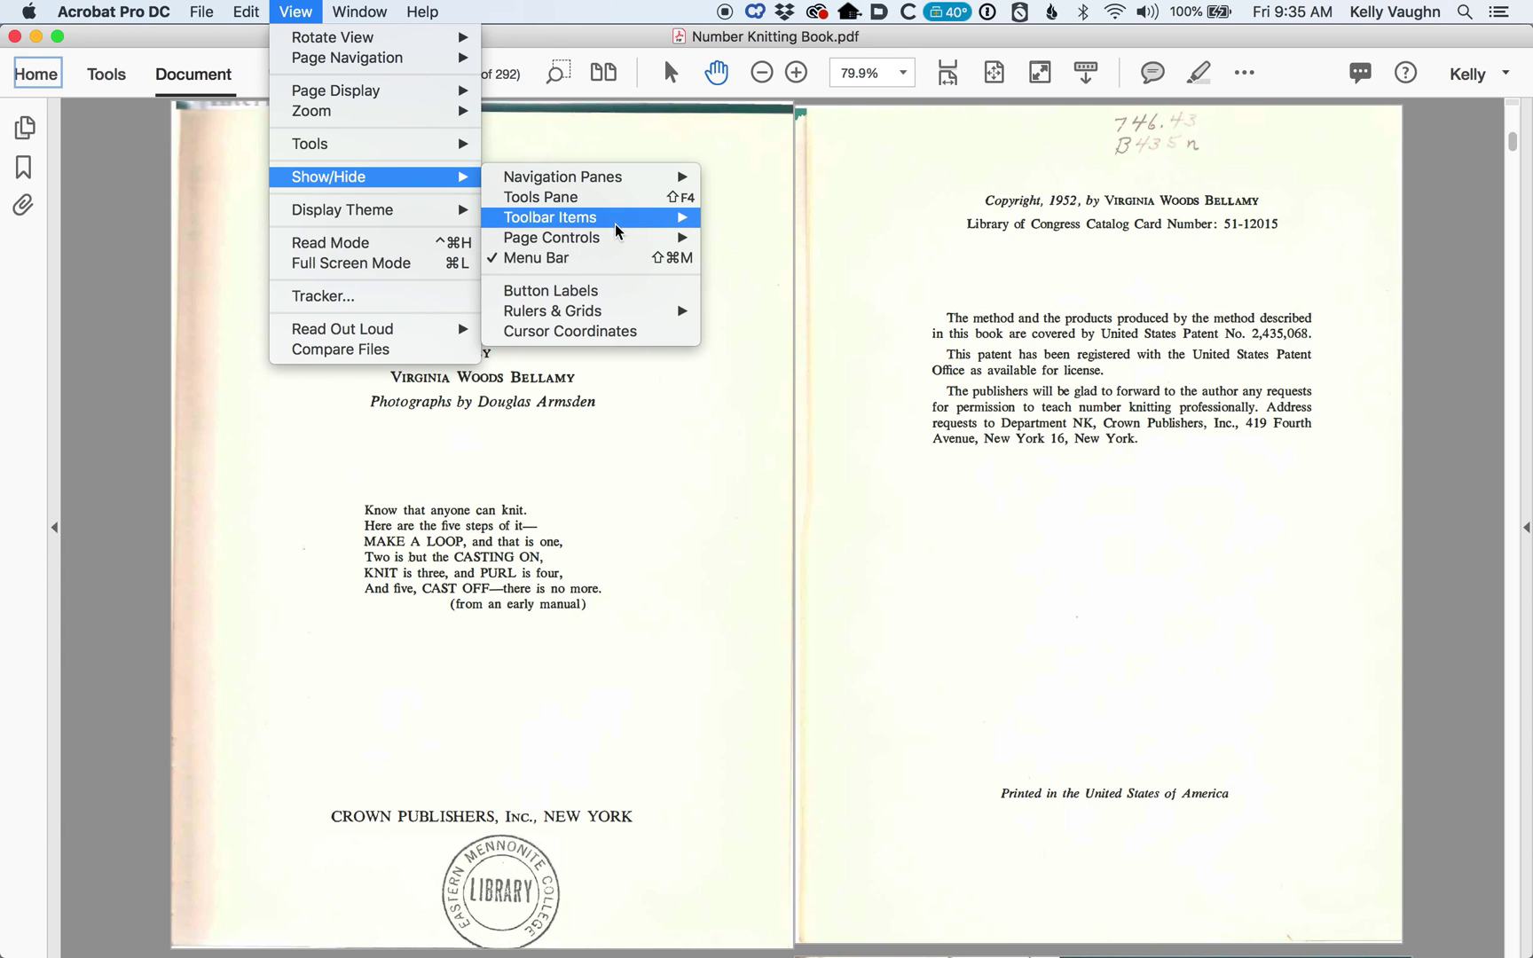
mouse_move(617, 243)
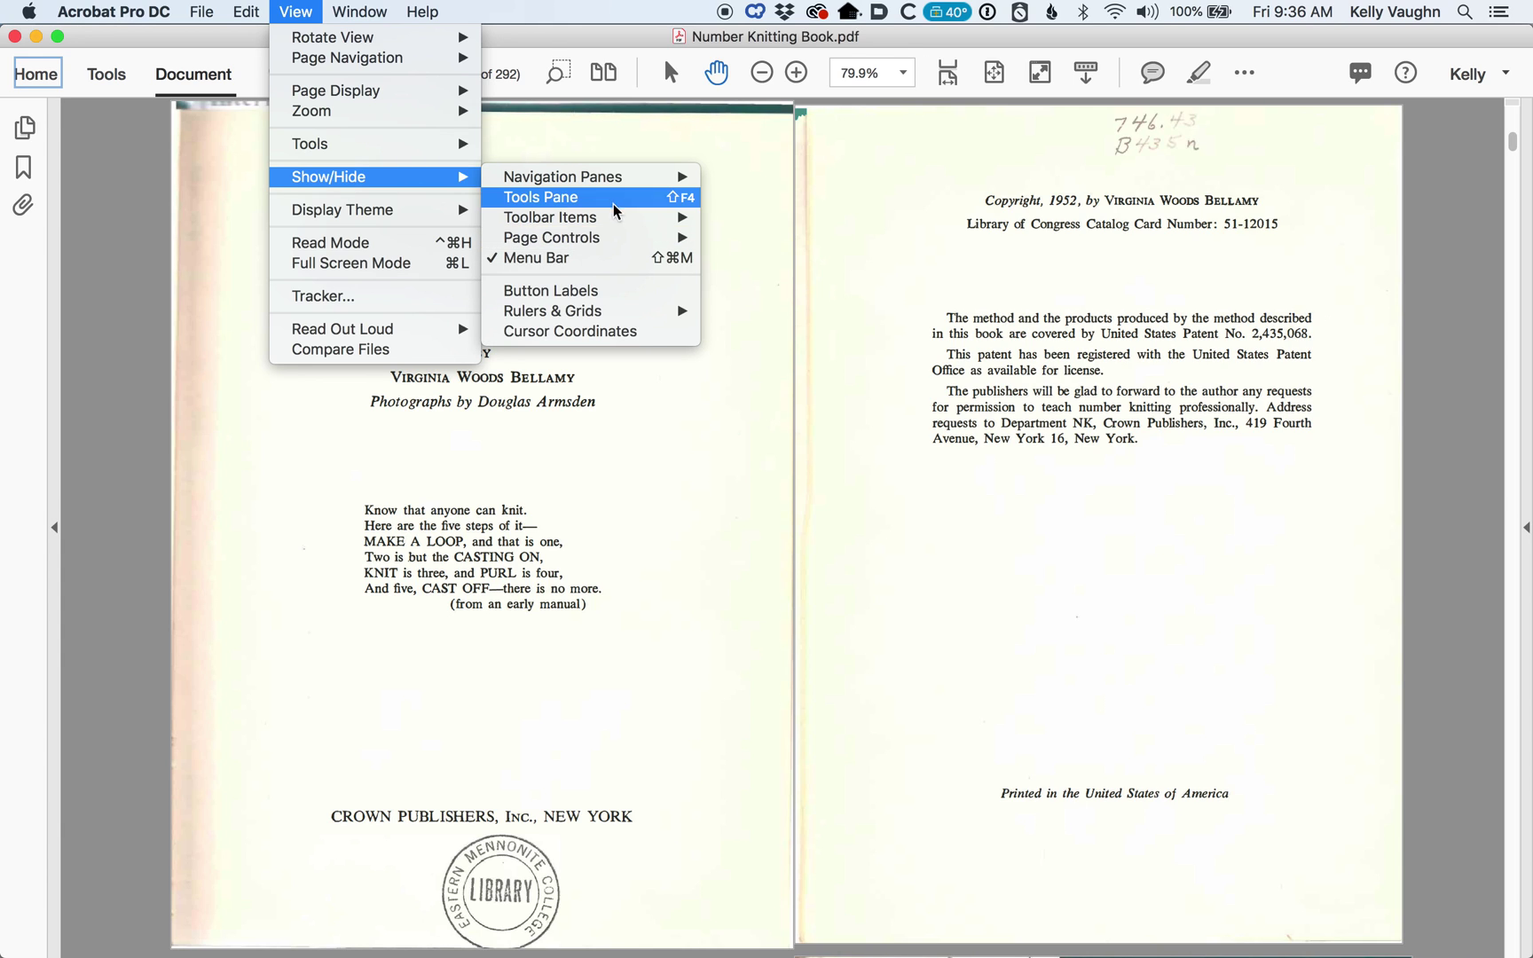
mouse_move(610, 182)
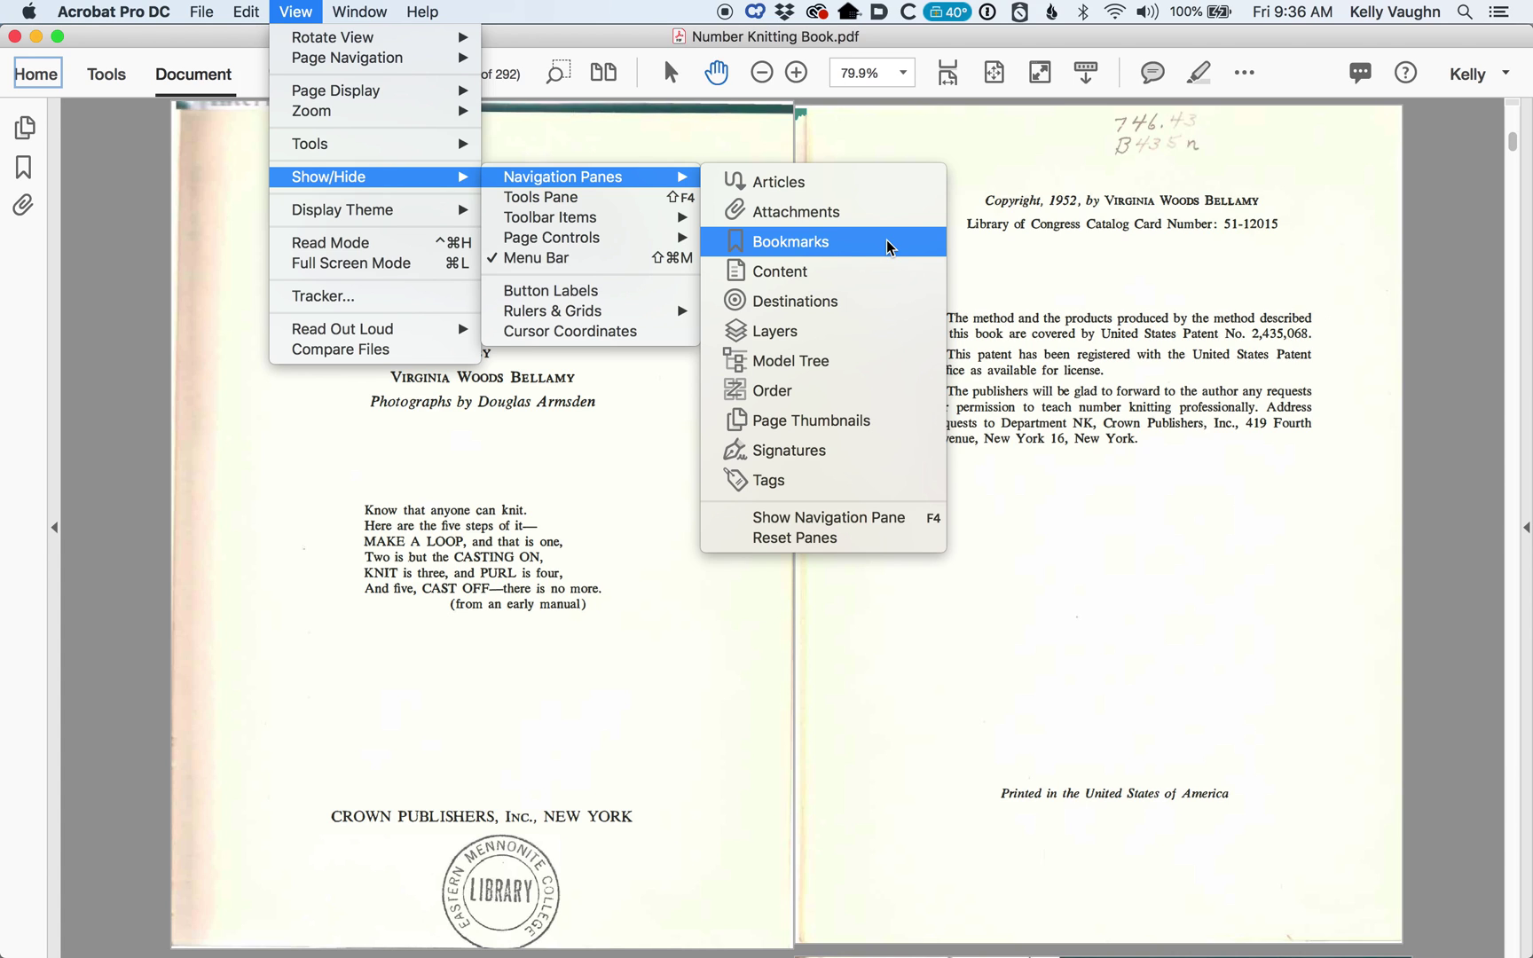
click(678, 198)
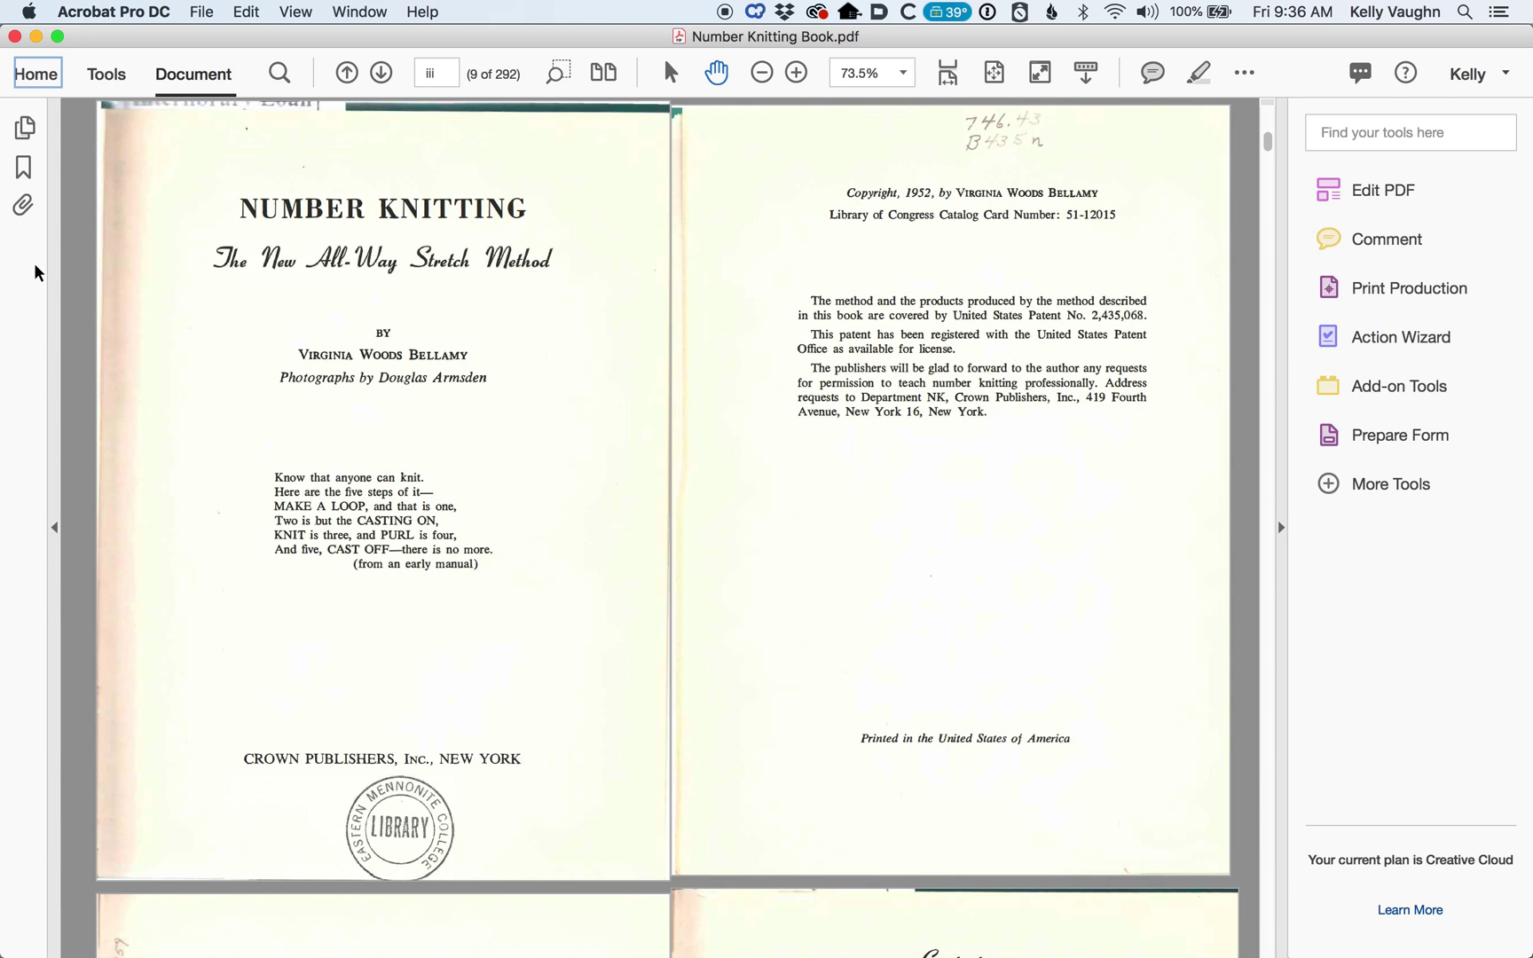
key(super+Tab)
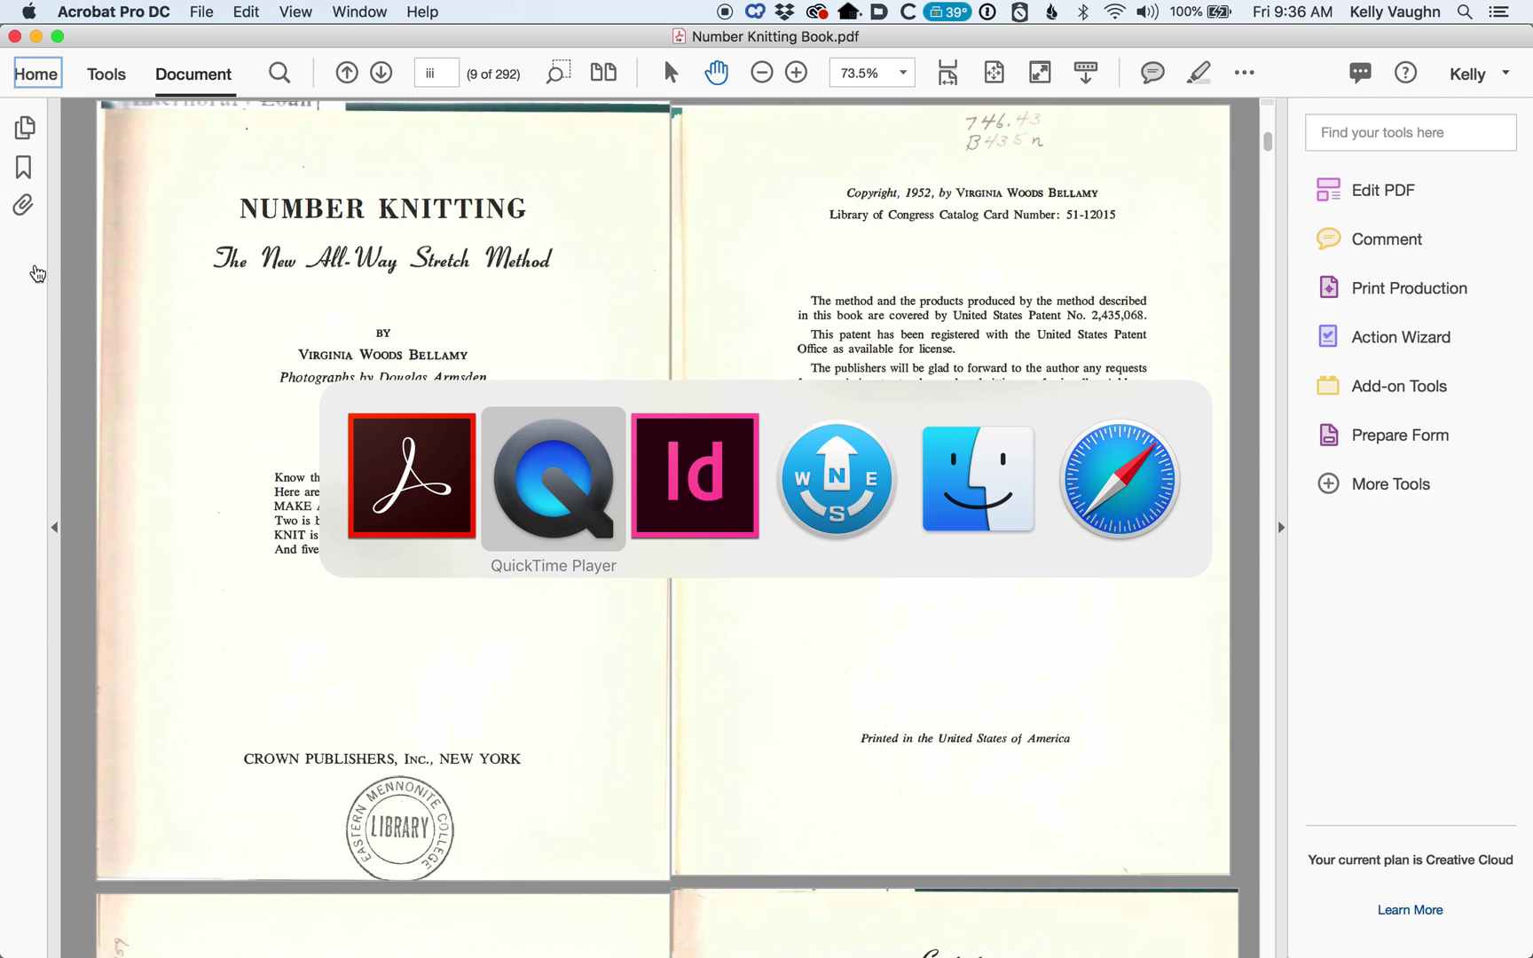
key(super+Tab)
key(Escape)
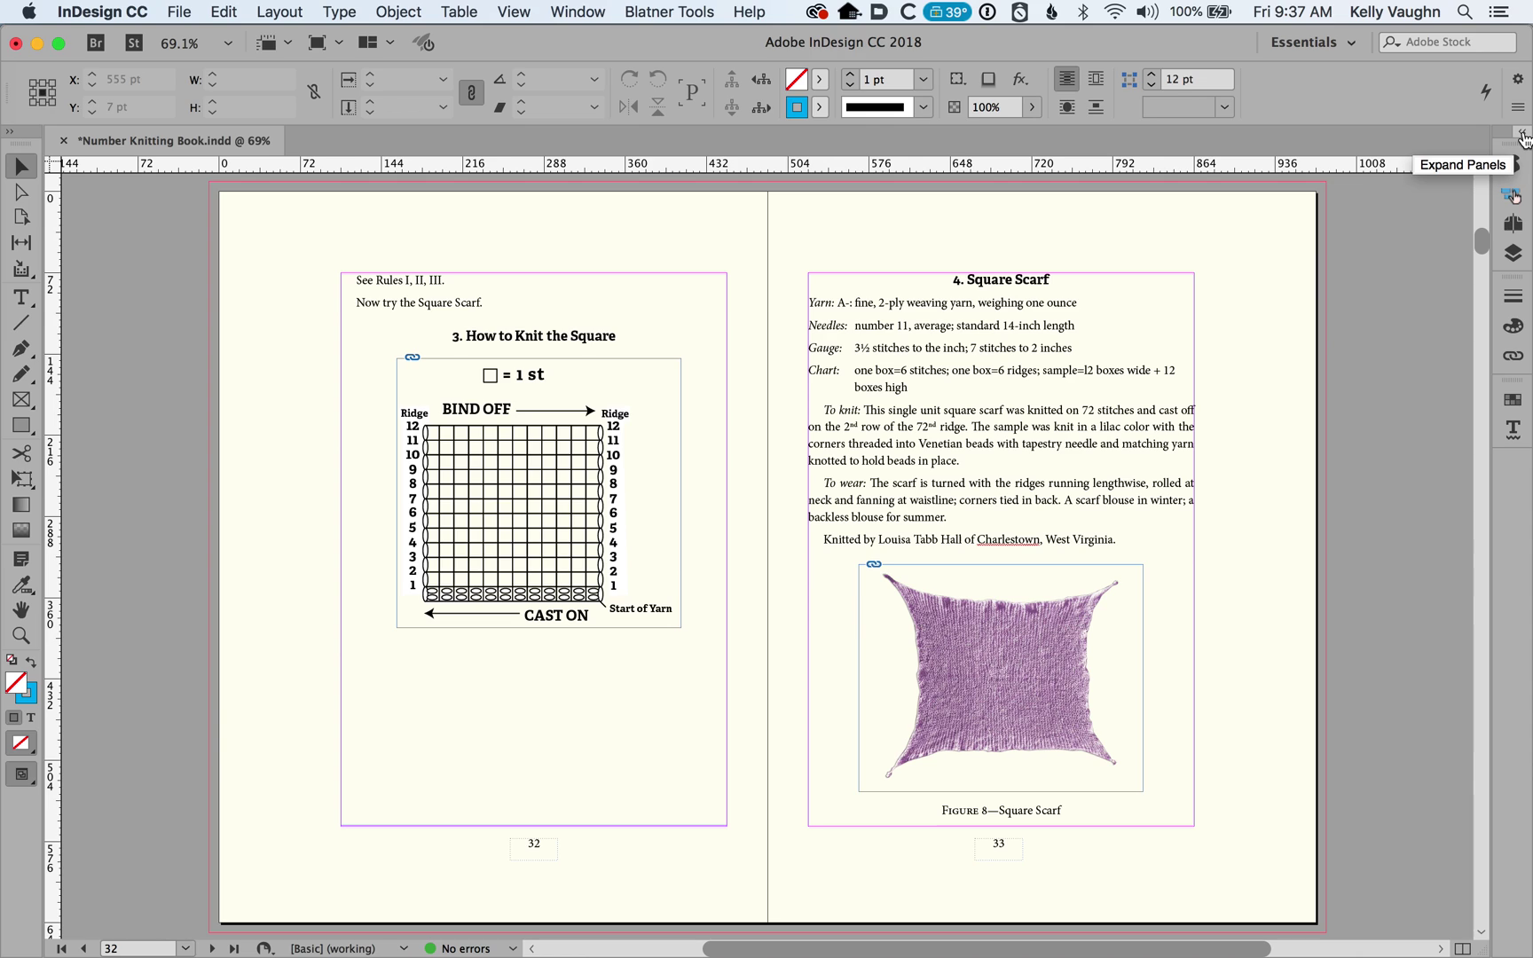
click(1522, 135)
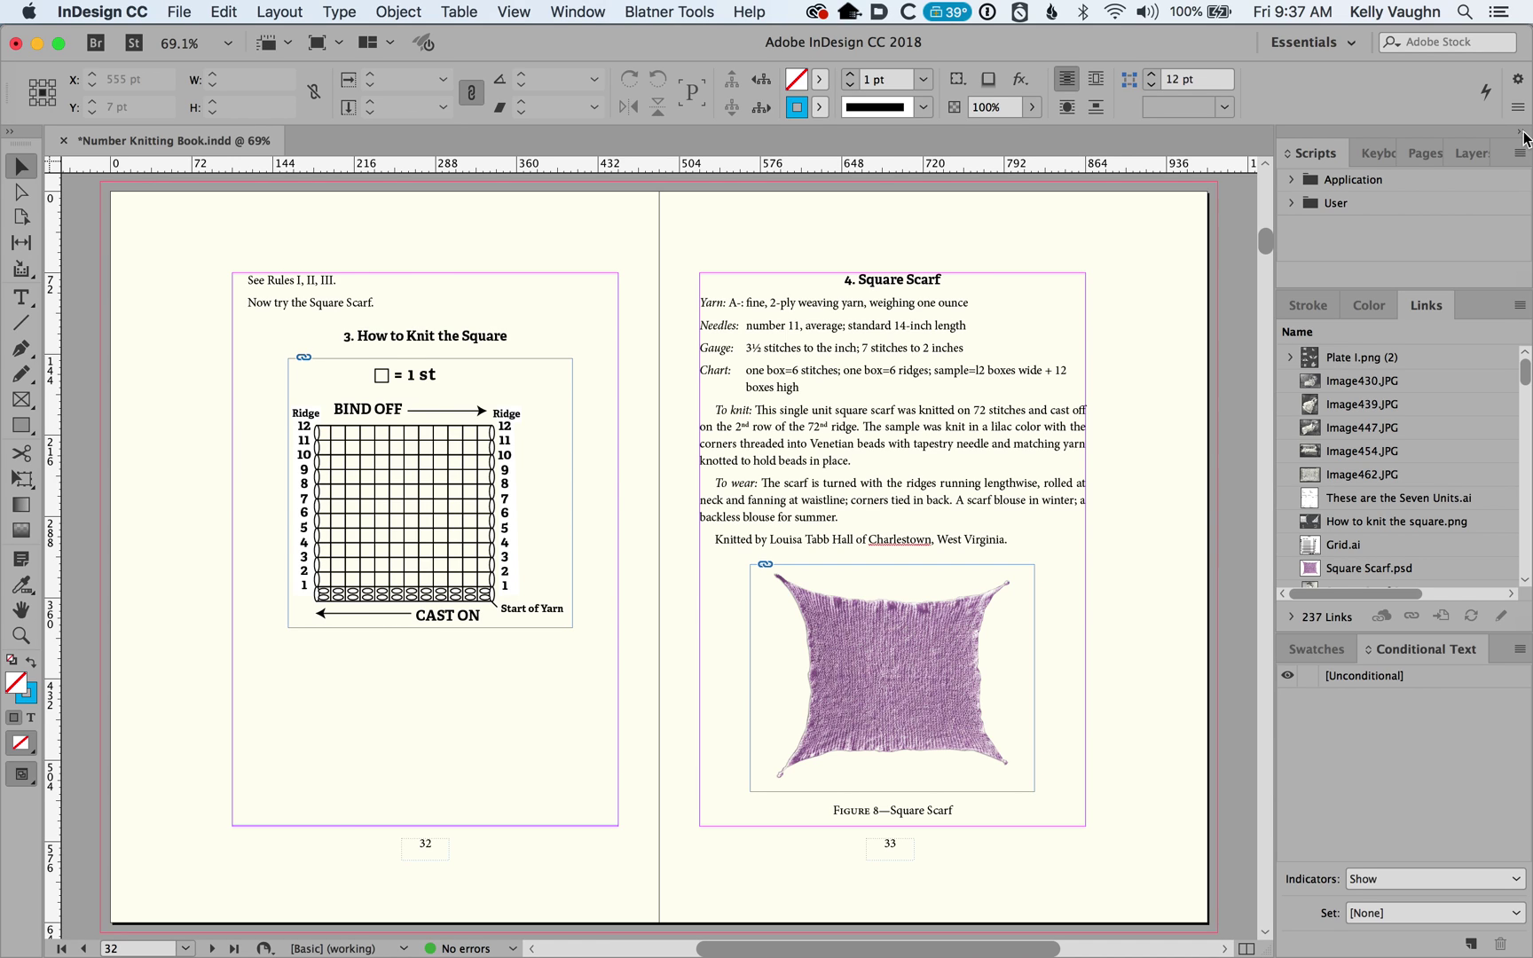
click(1522, 135)
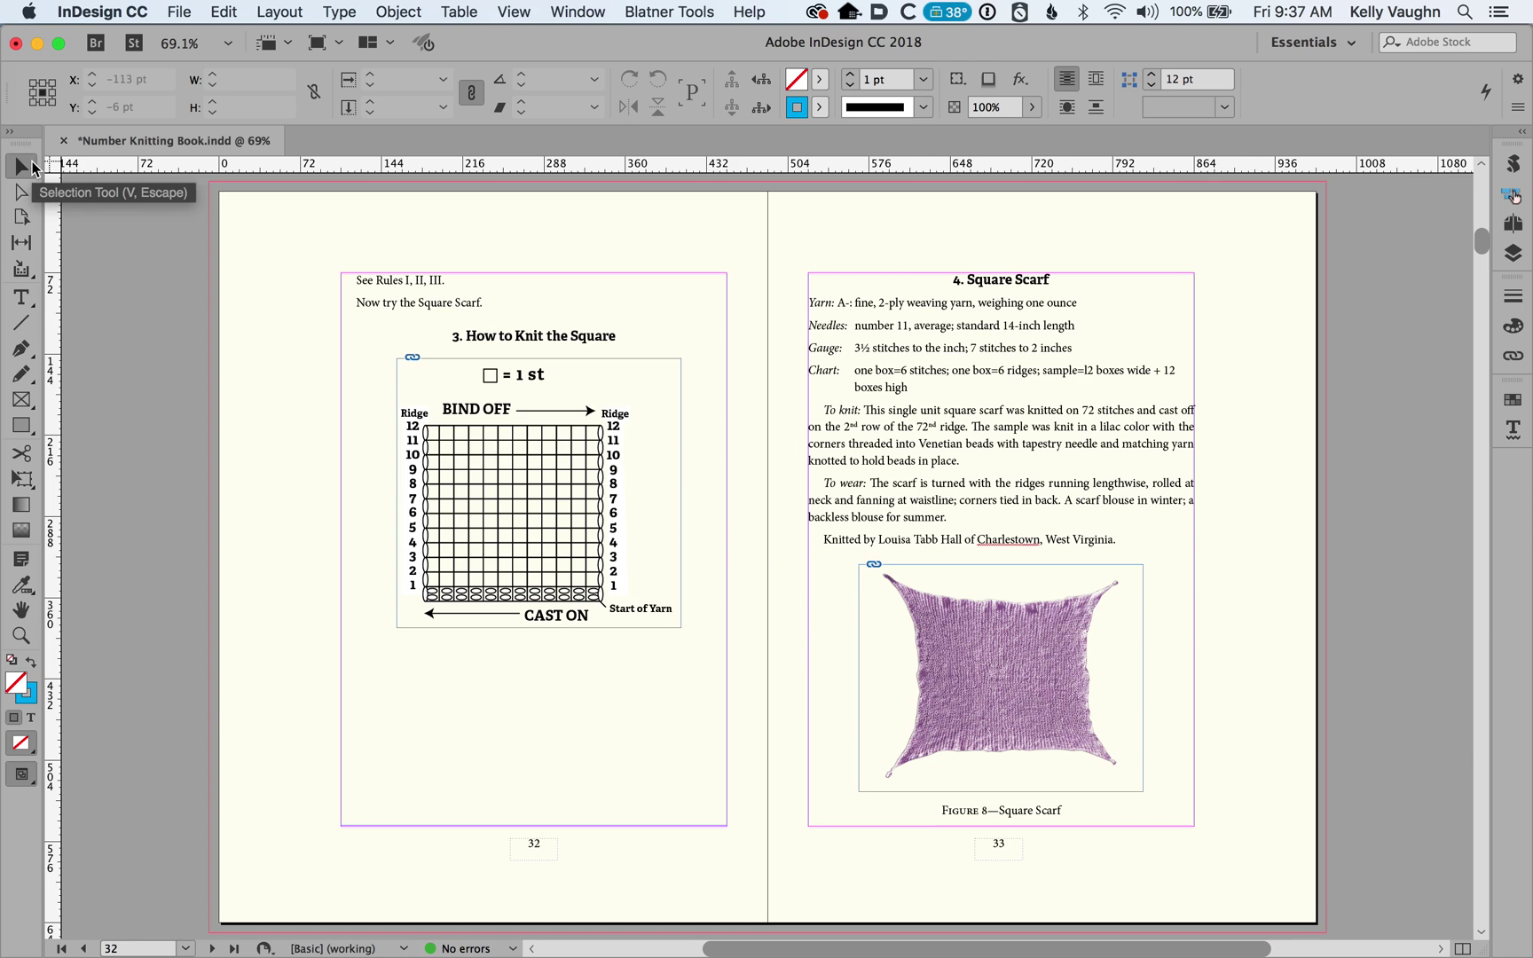
key(super+Tab)
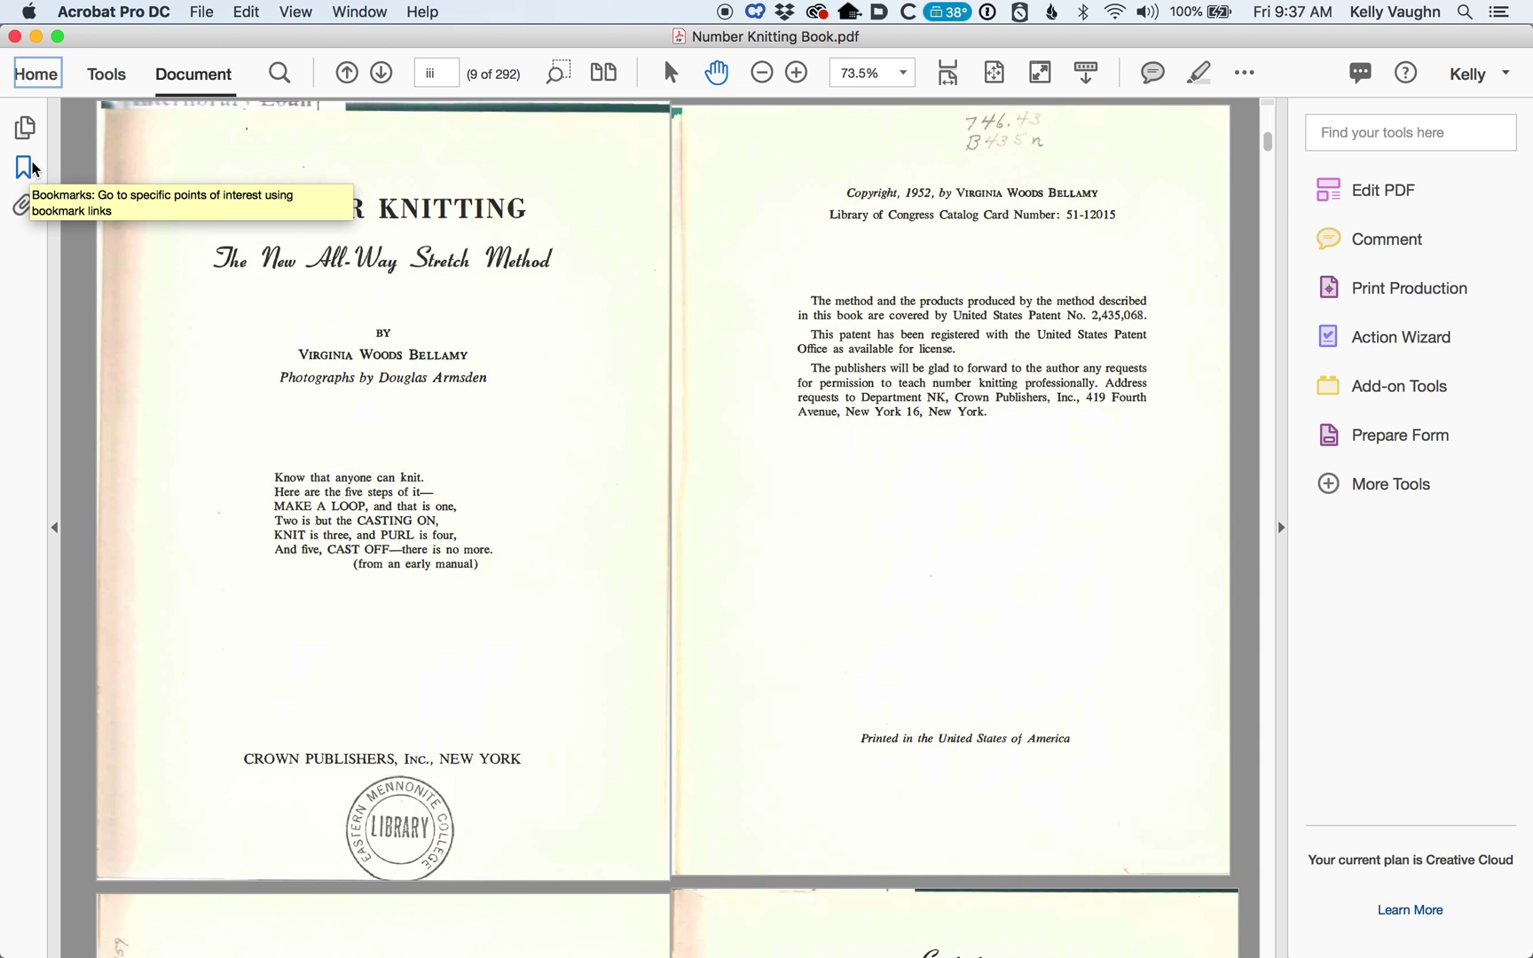
Check the navigation pane list, open the Comment tools, then switch to the Tools centre
right_click(24, 231)
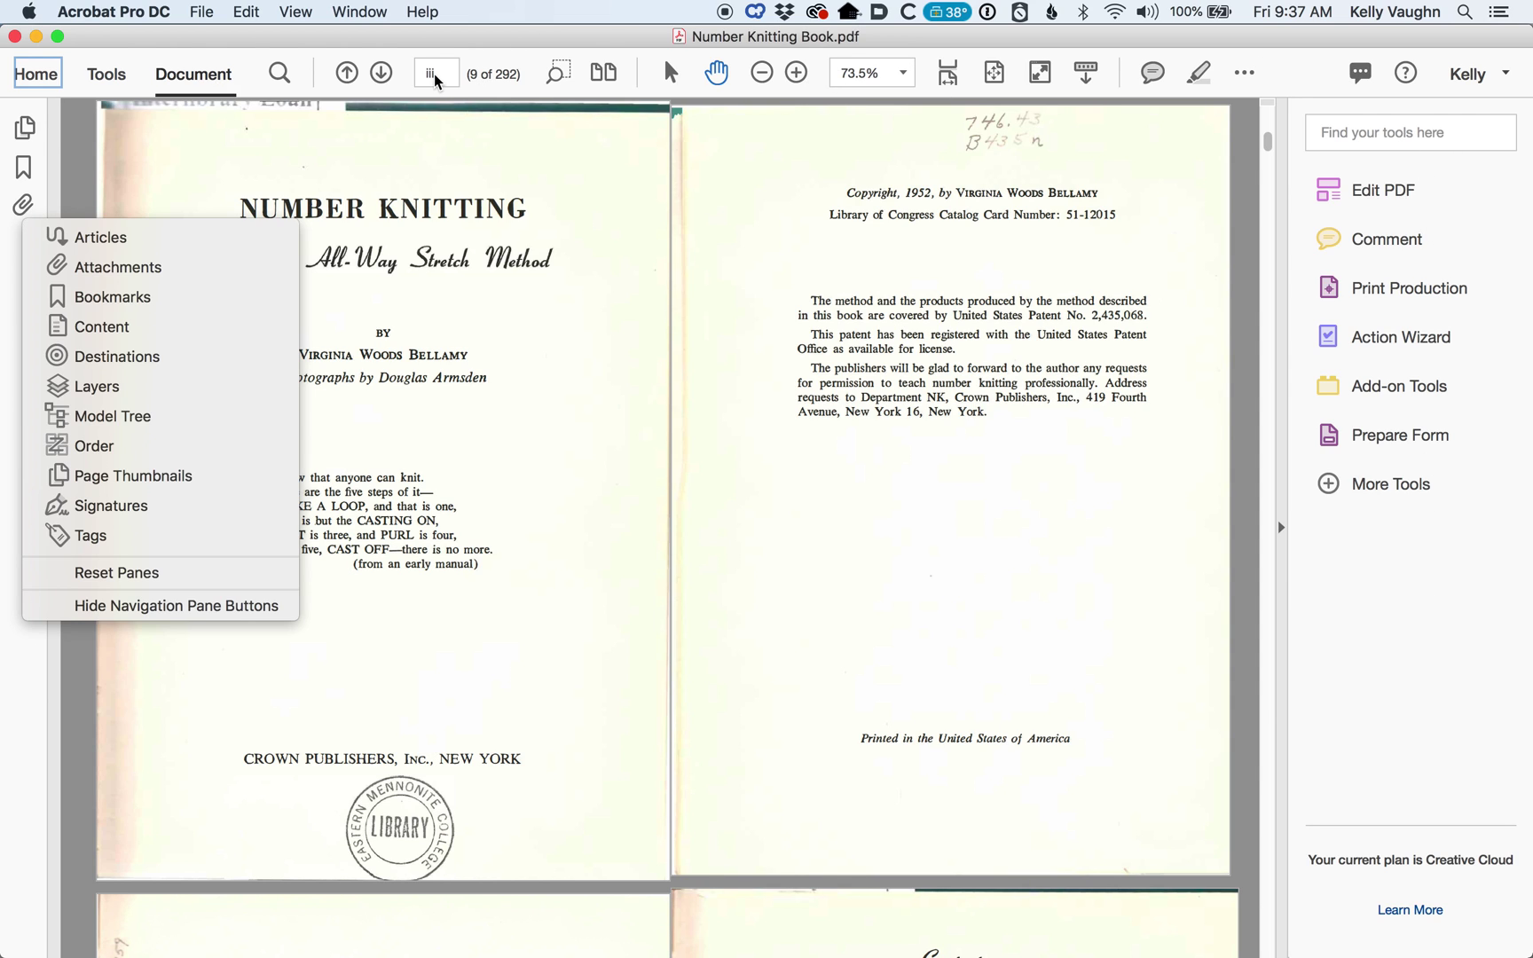
click(1417, 249)
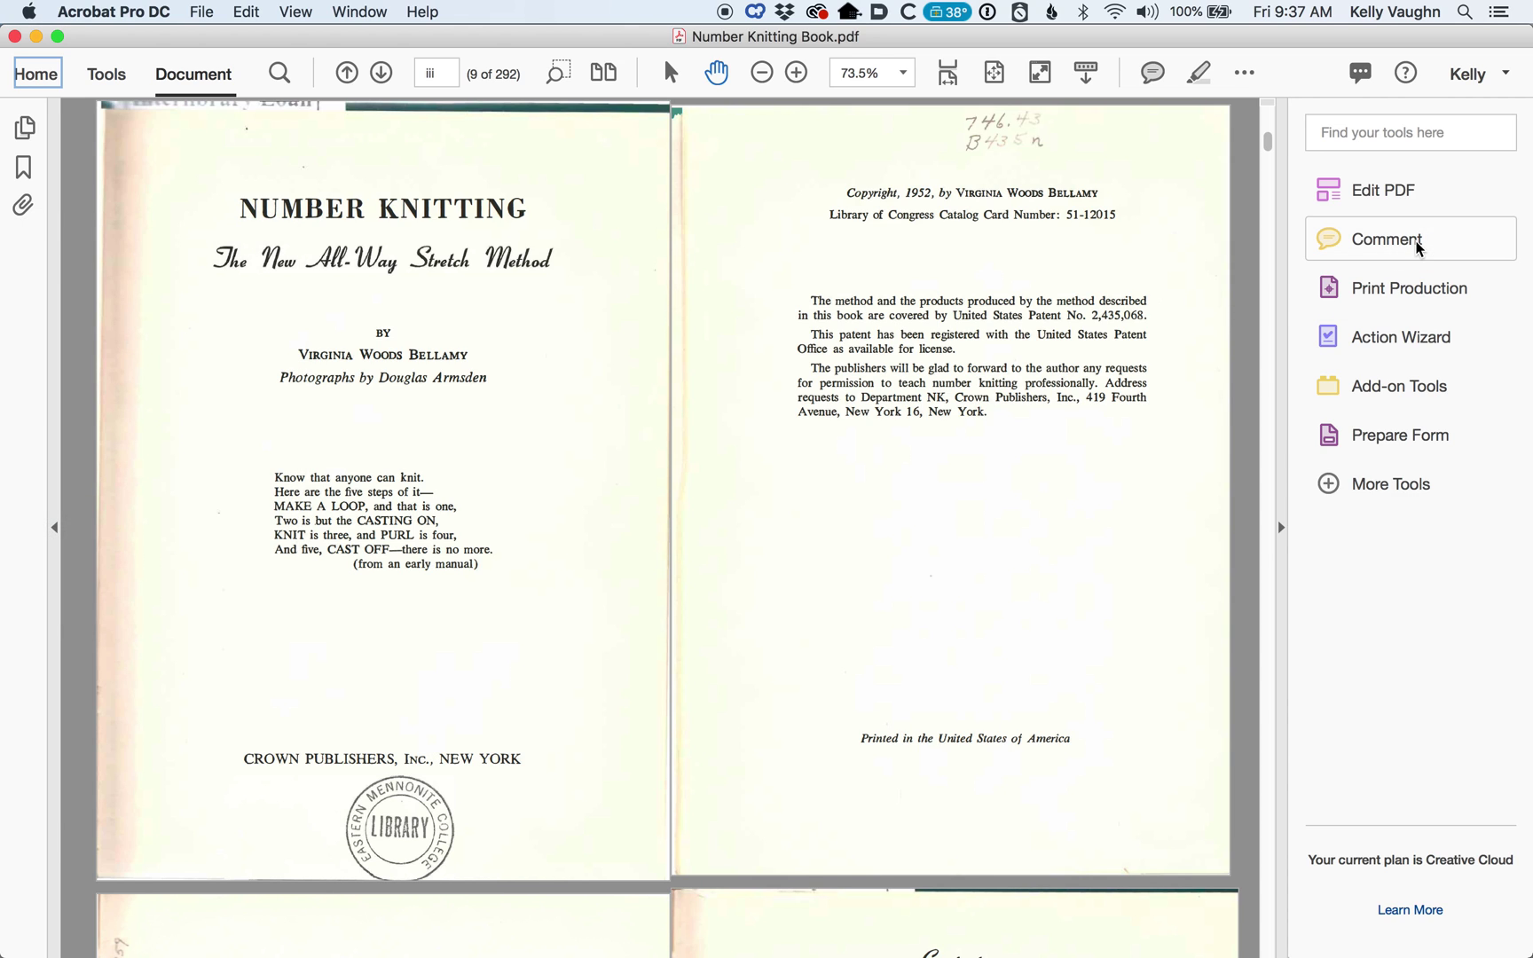
click(1418, 248)
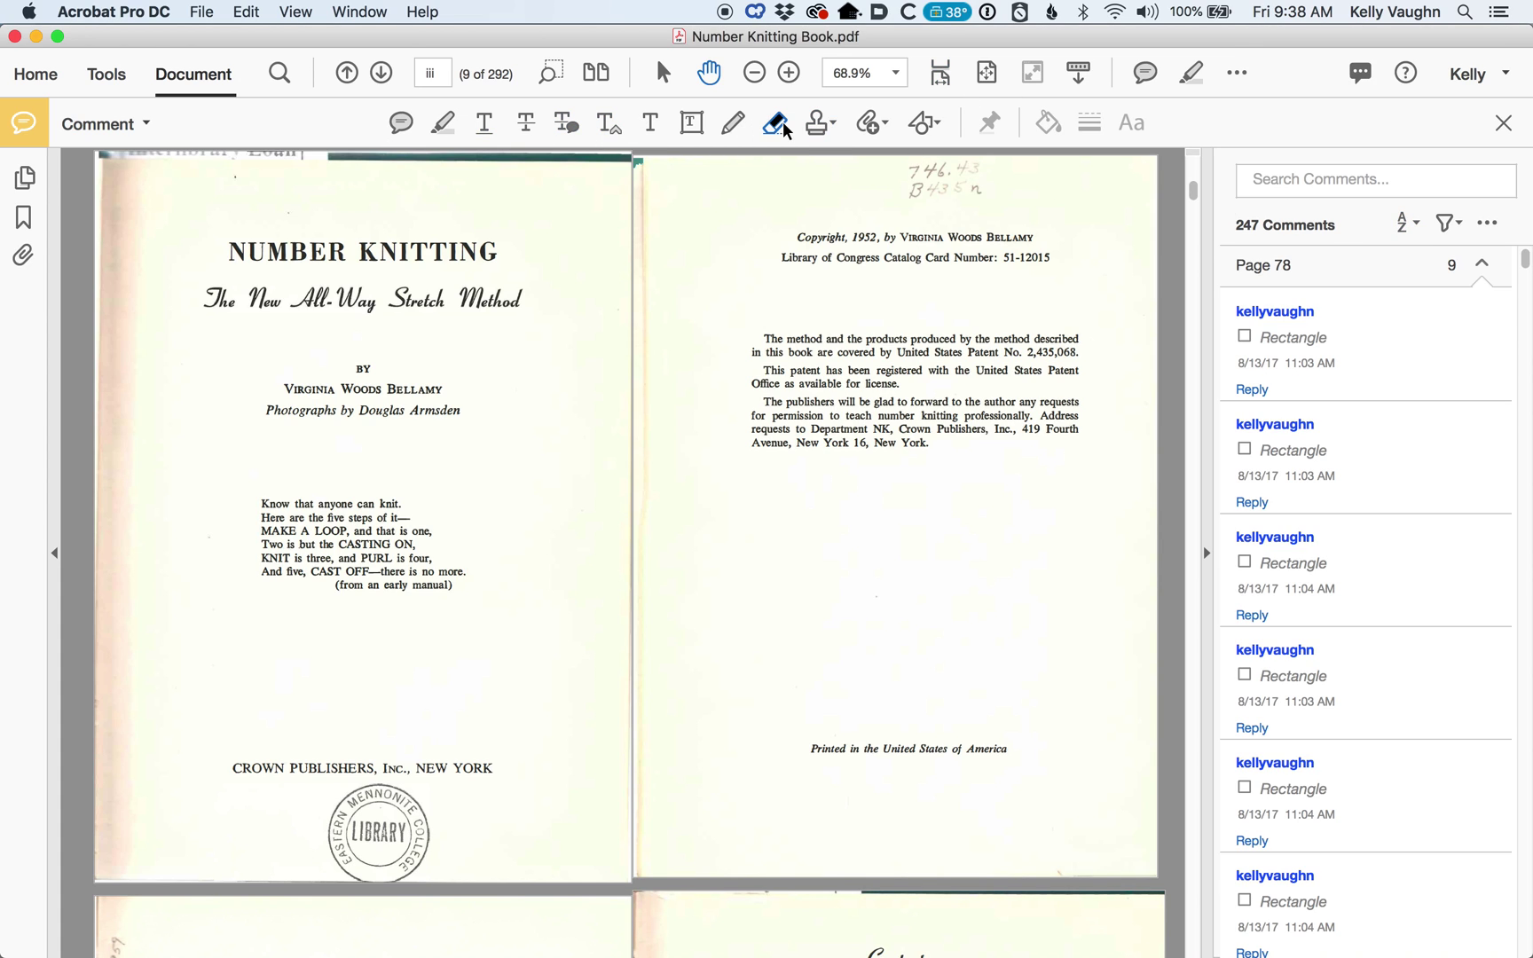
click(114, 80)
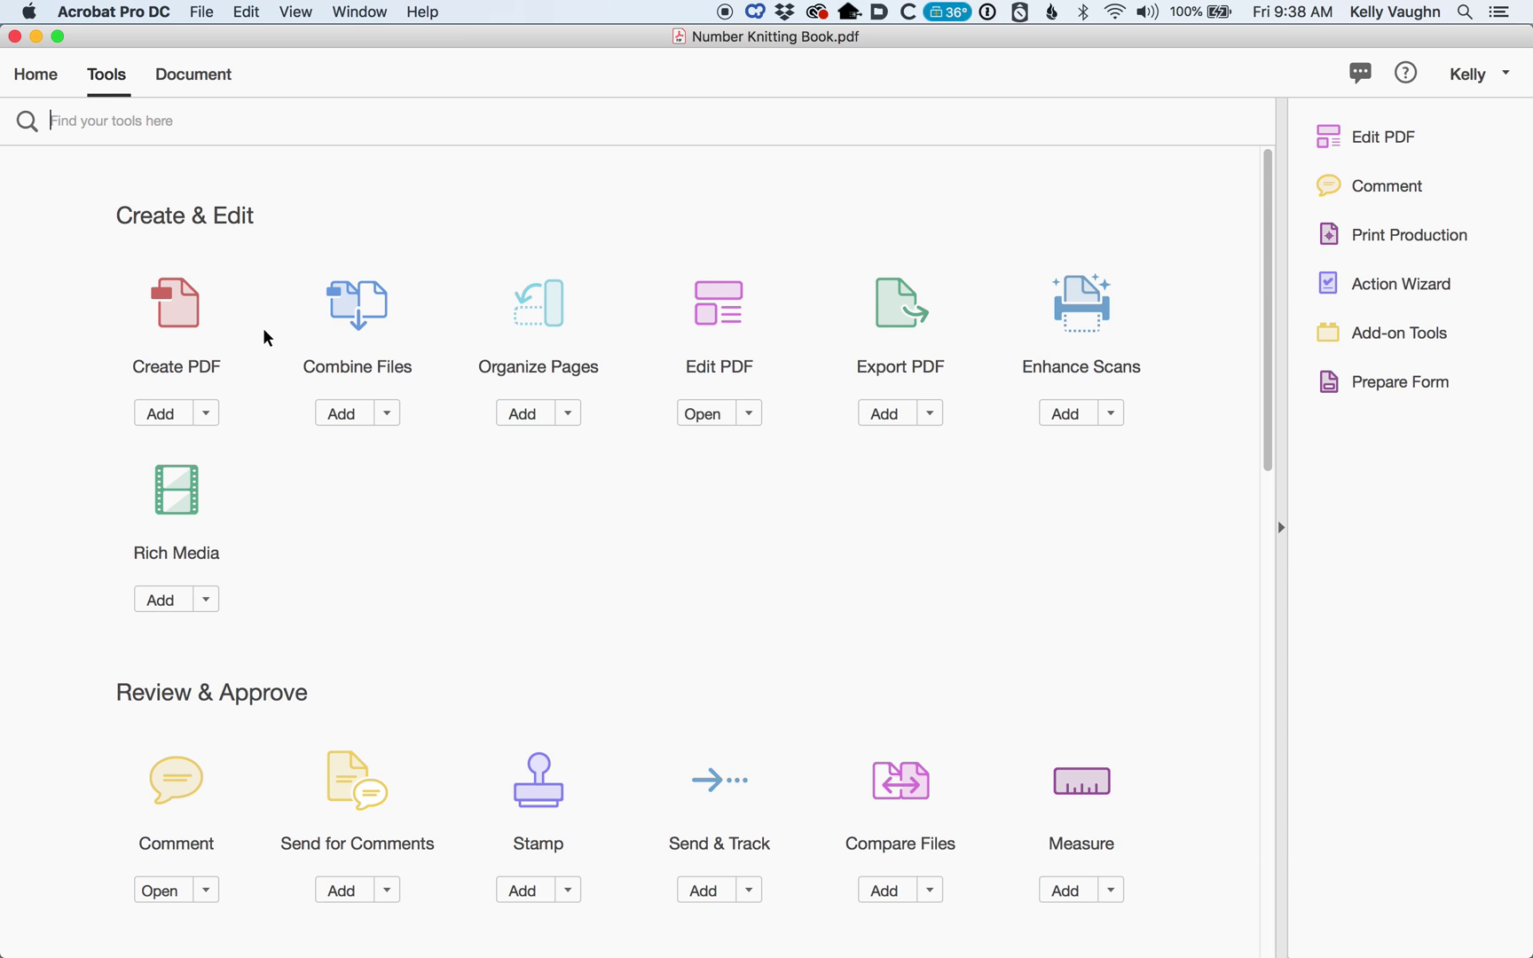
scroll(646, 505, down, 1)
scroll(645, 500, down, 5)
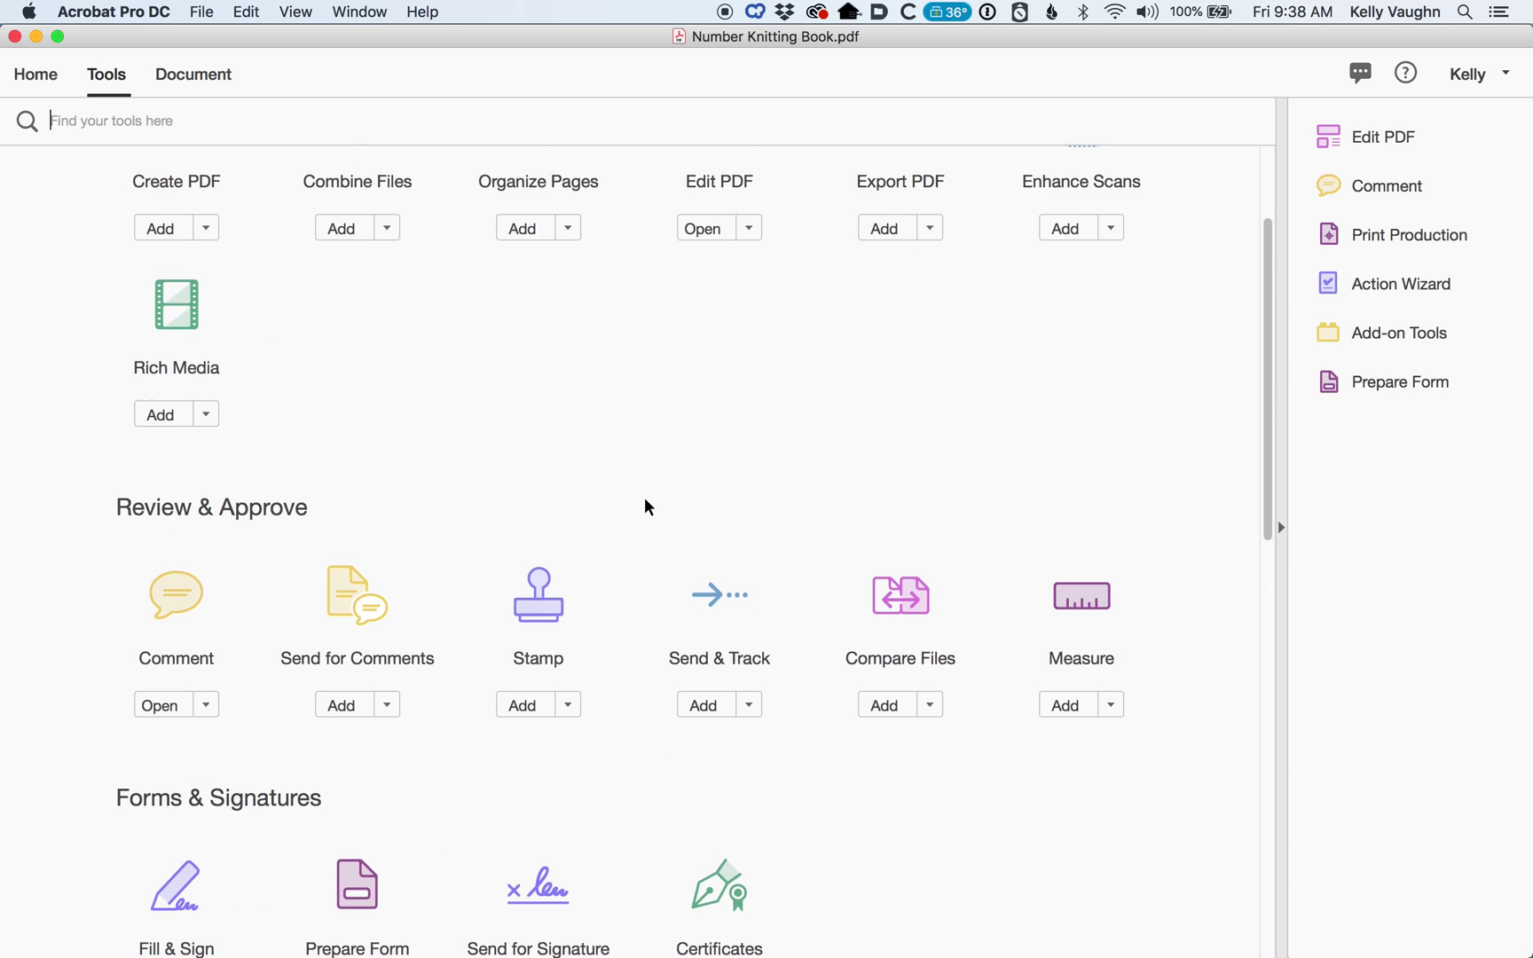
scroll(645, 500, down, 3)
scroll(645, 500, up, 7)
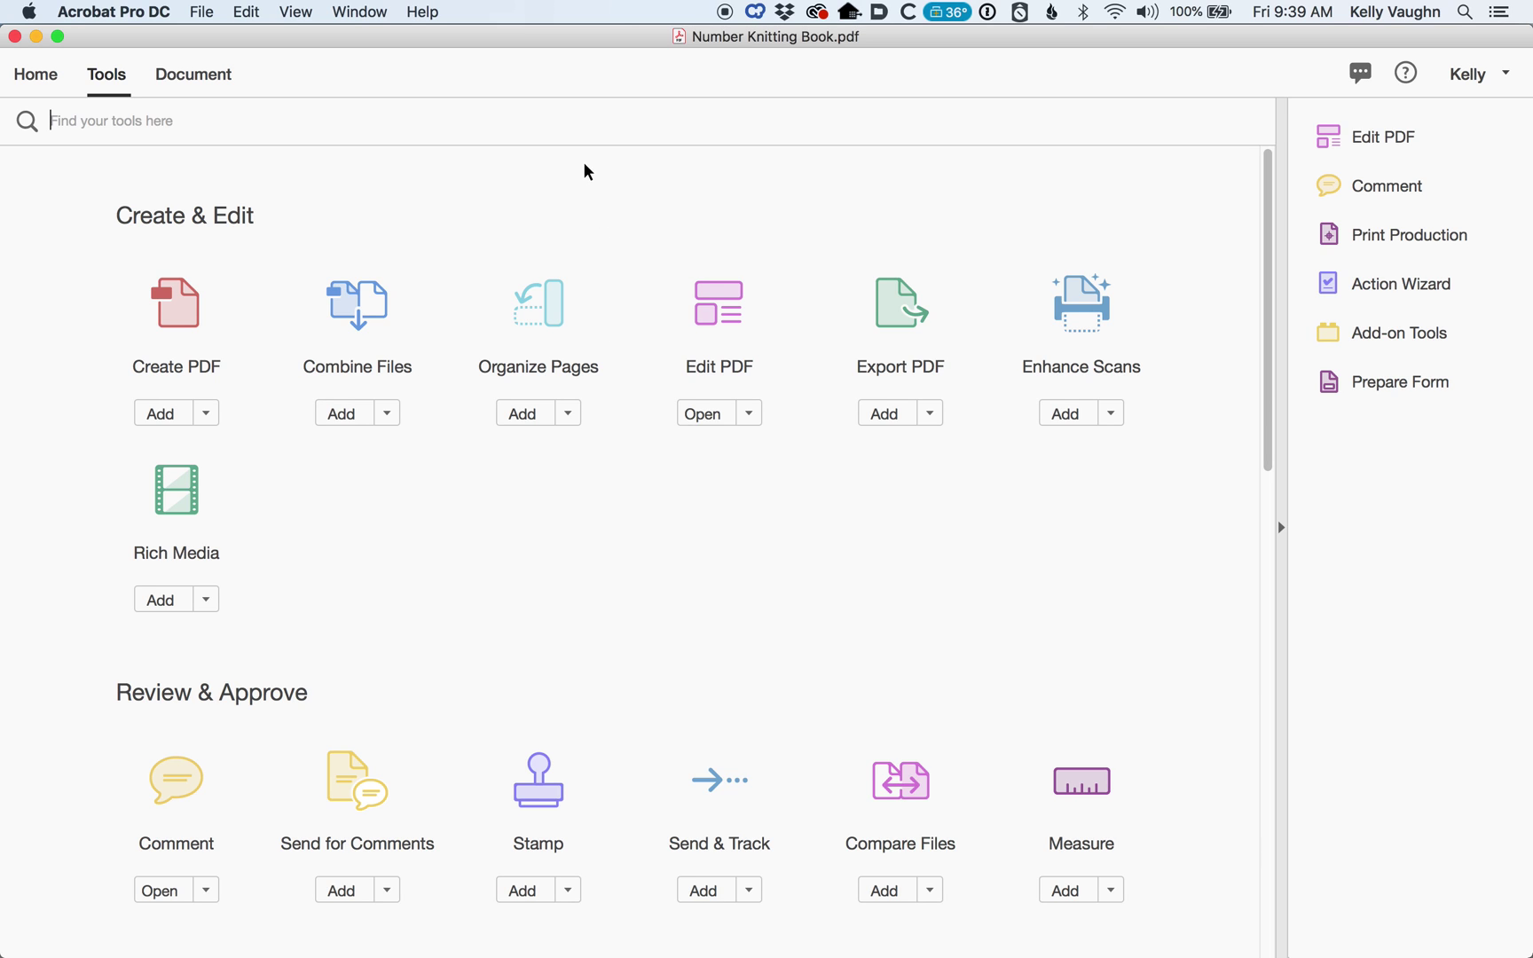
scroll(591, 338, down, 3)
scroll(591, 338, down, 2)
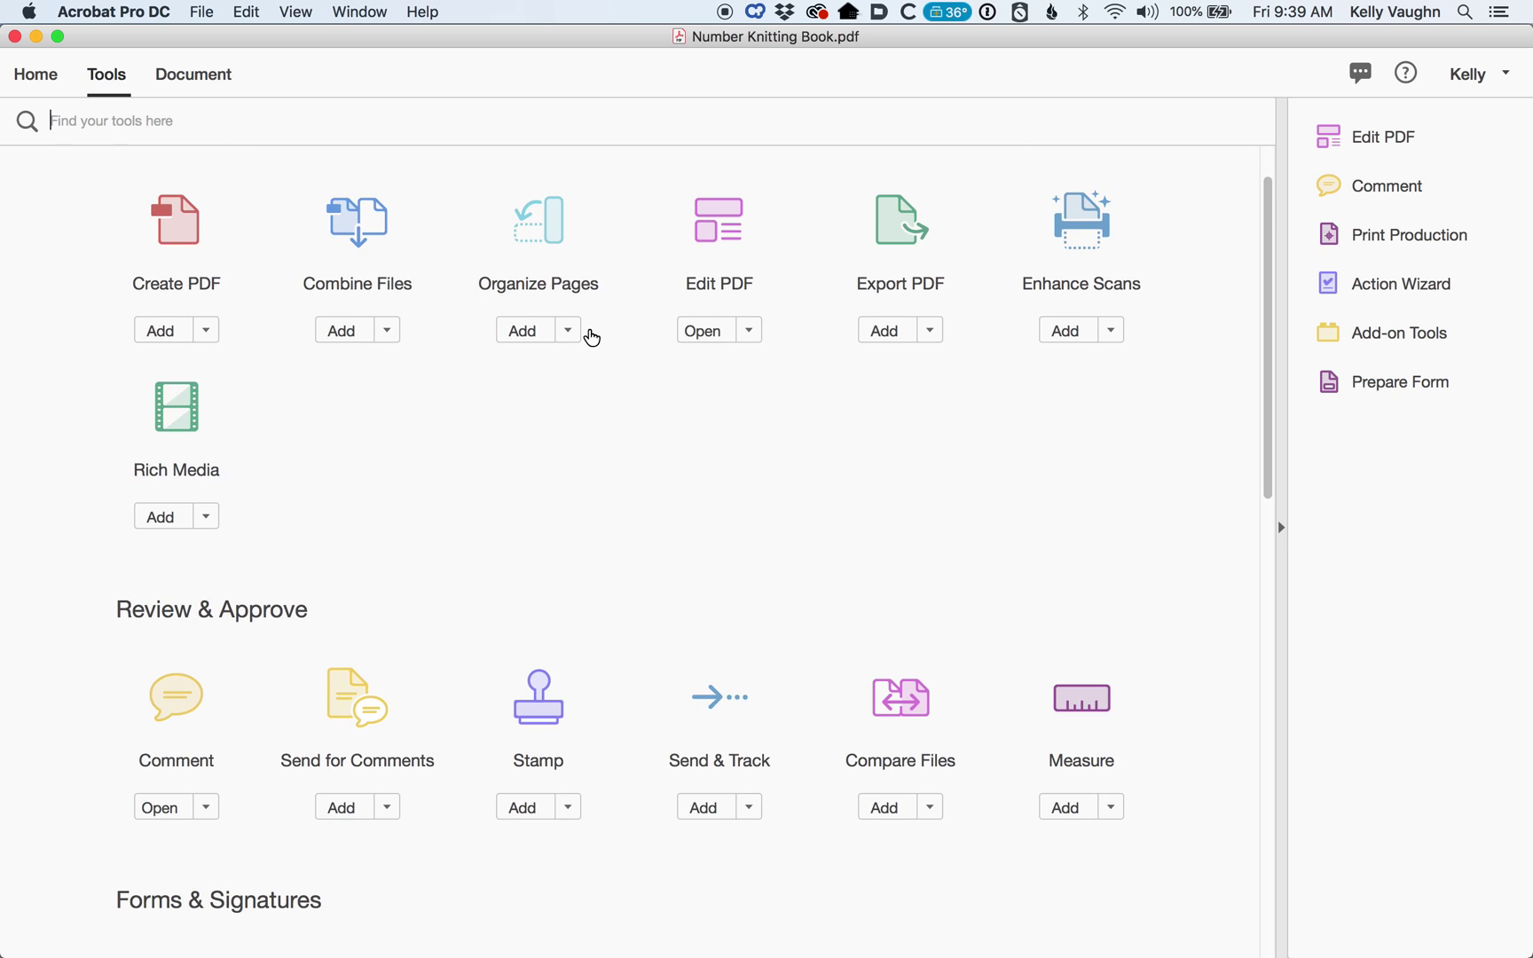
scroll(591, 338, down, 6)
scroll(592, 338, down, 15)
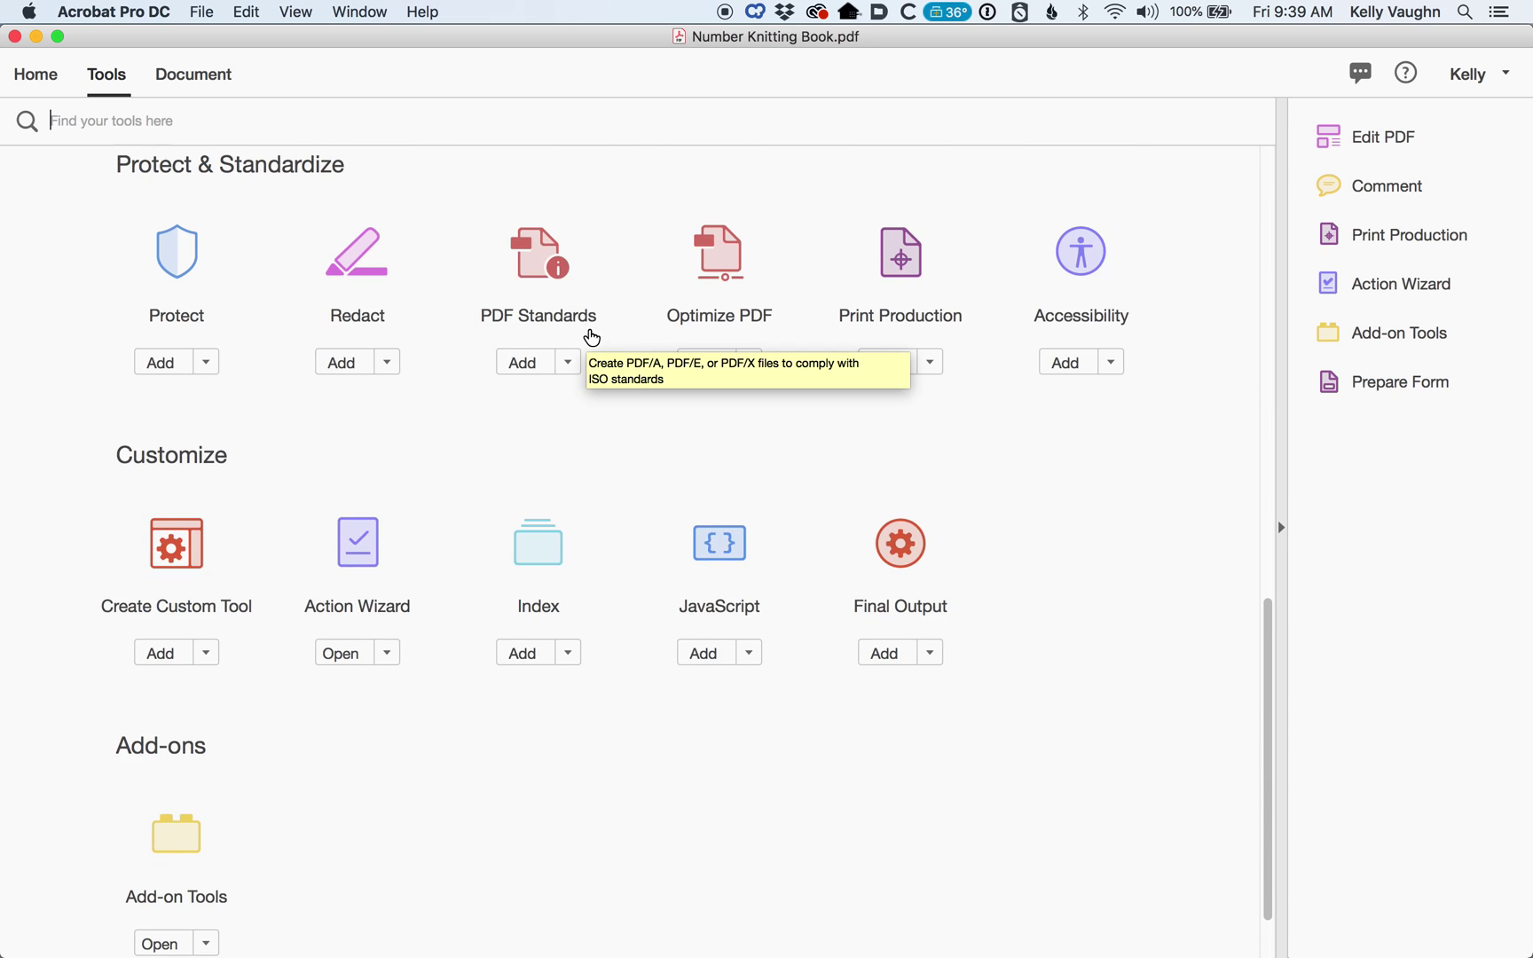
scroll(689, 475, up, 20)
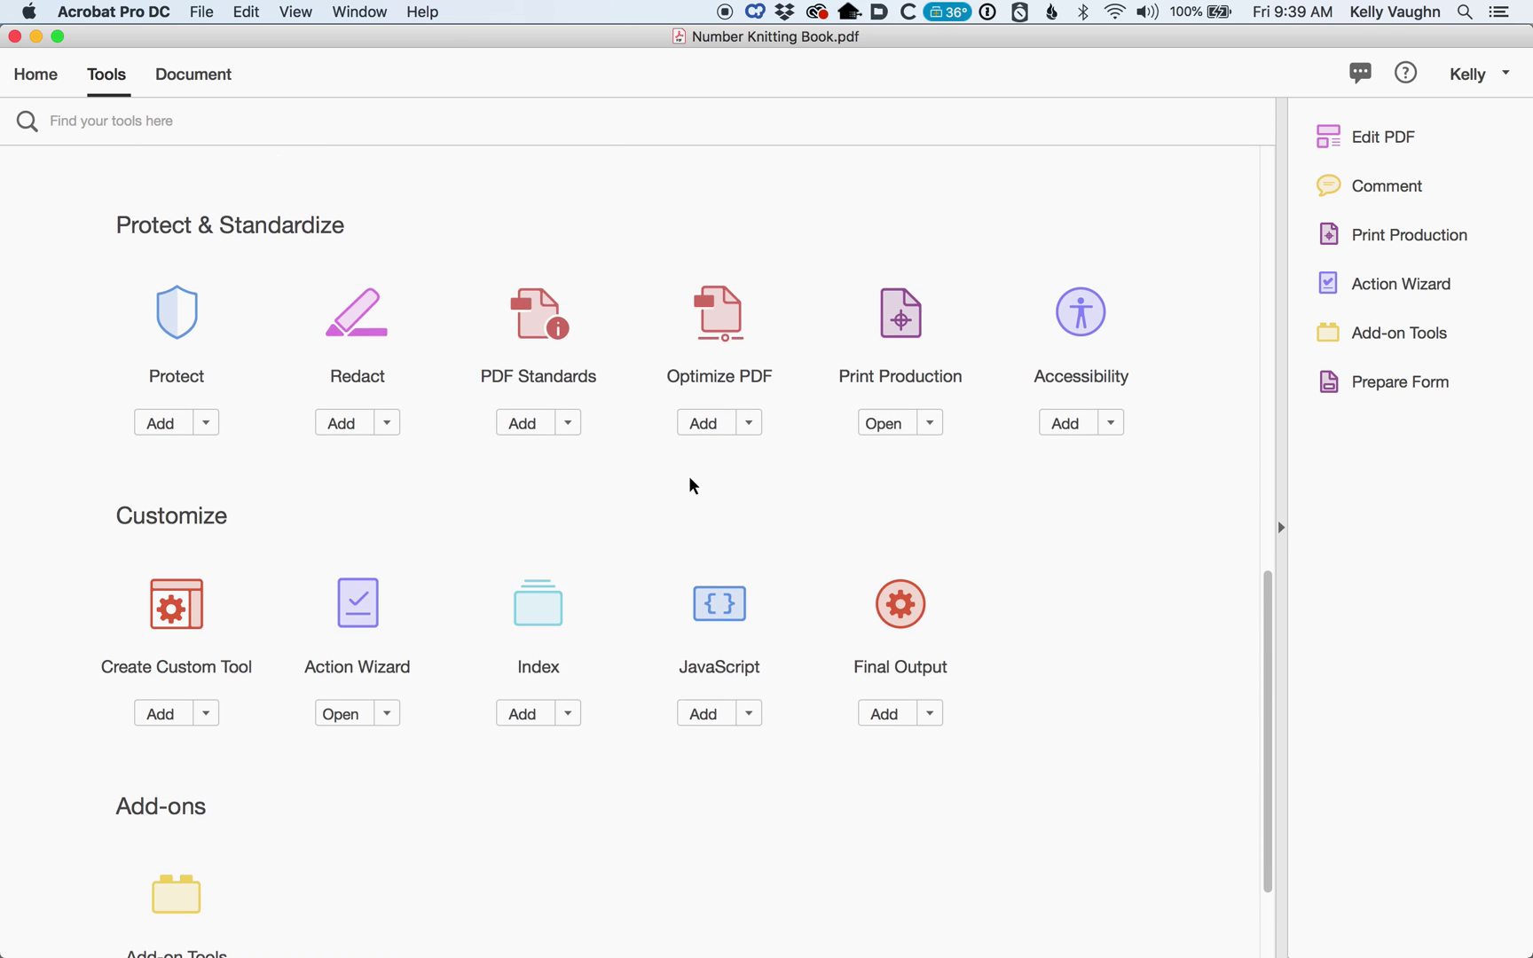
scroll(693, 485, up, 2)
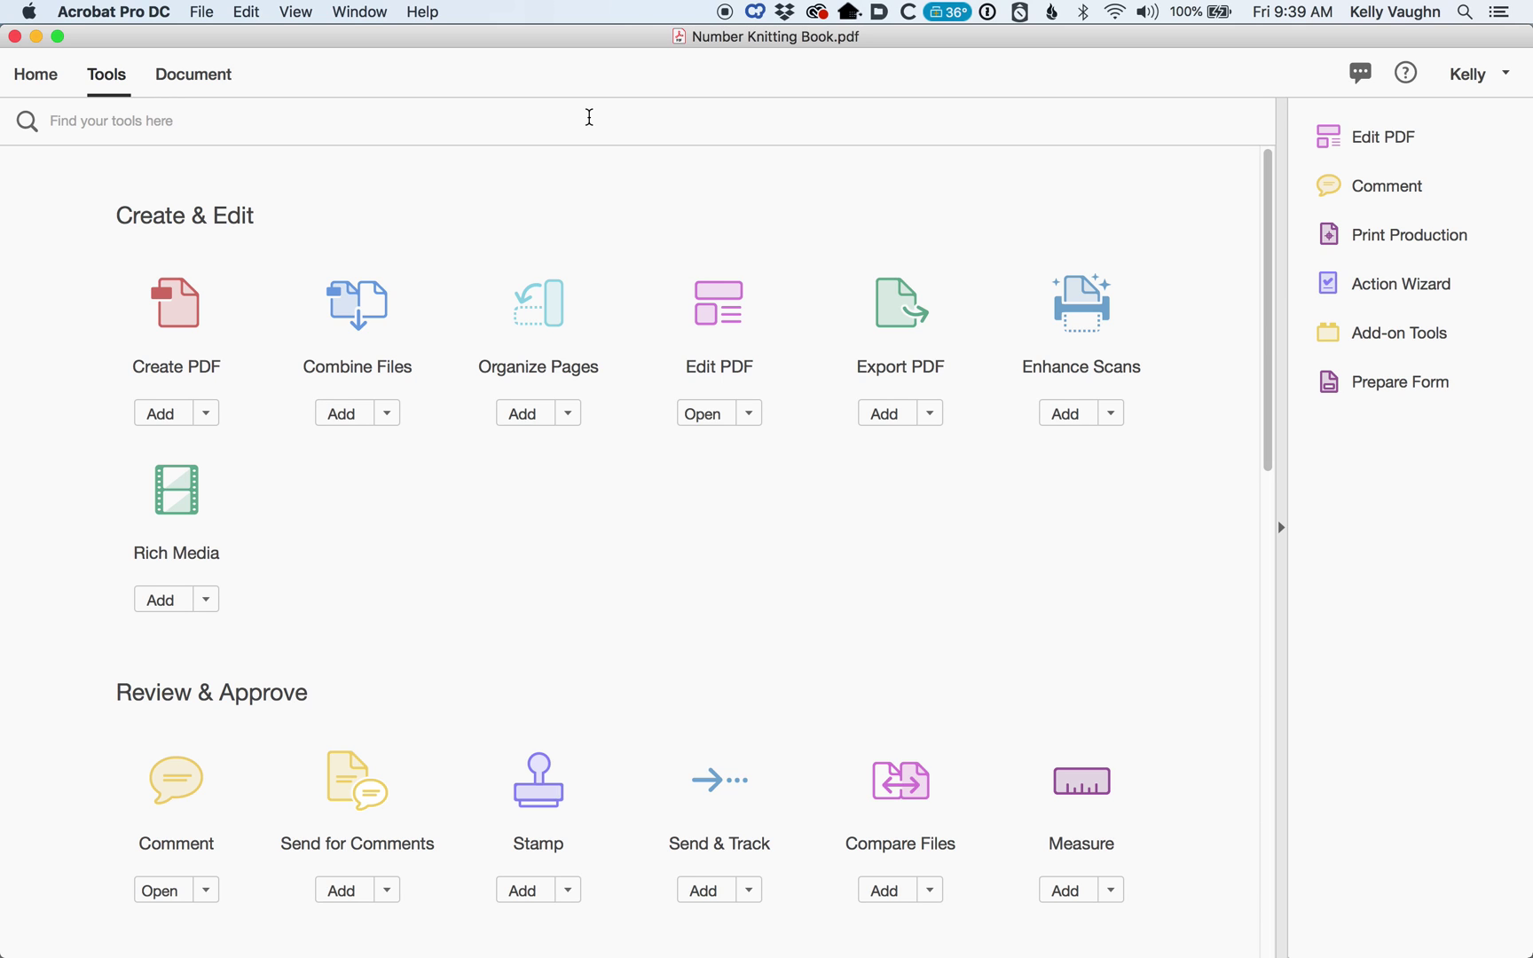
Search the tools for 'pages', browse the results, then clear the search
text(page)
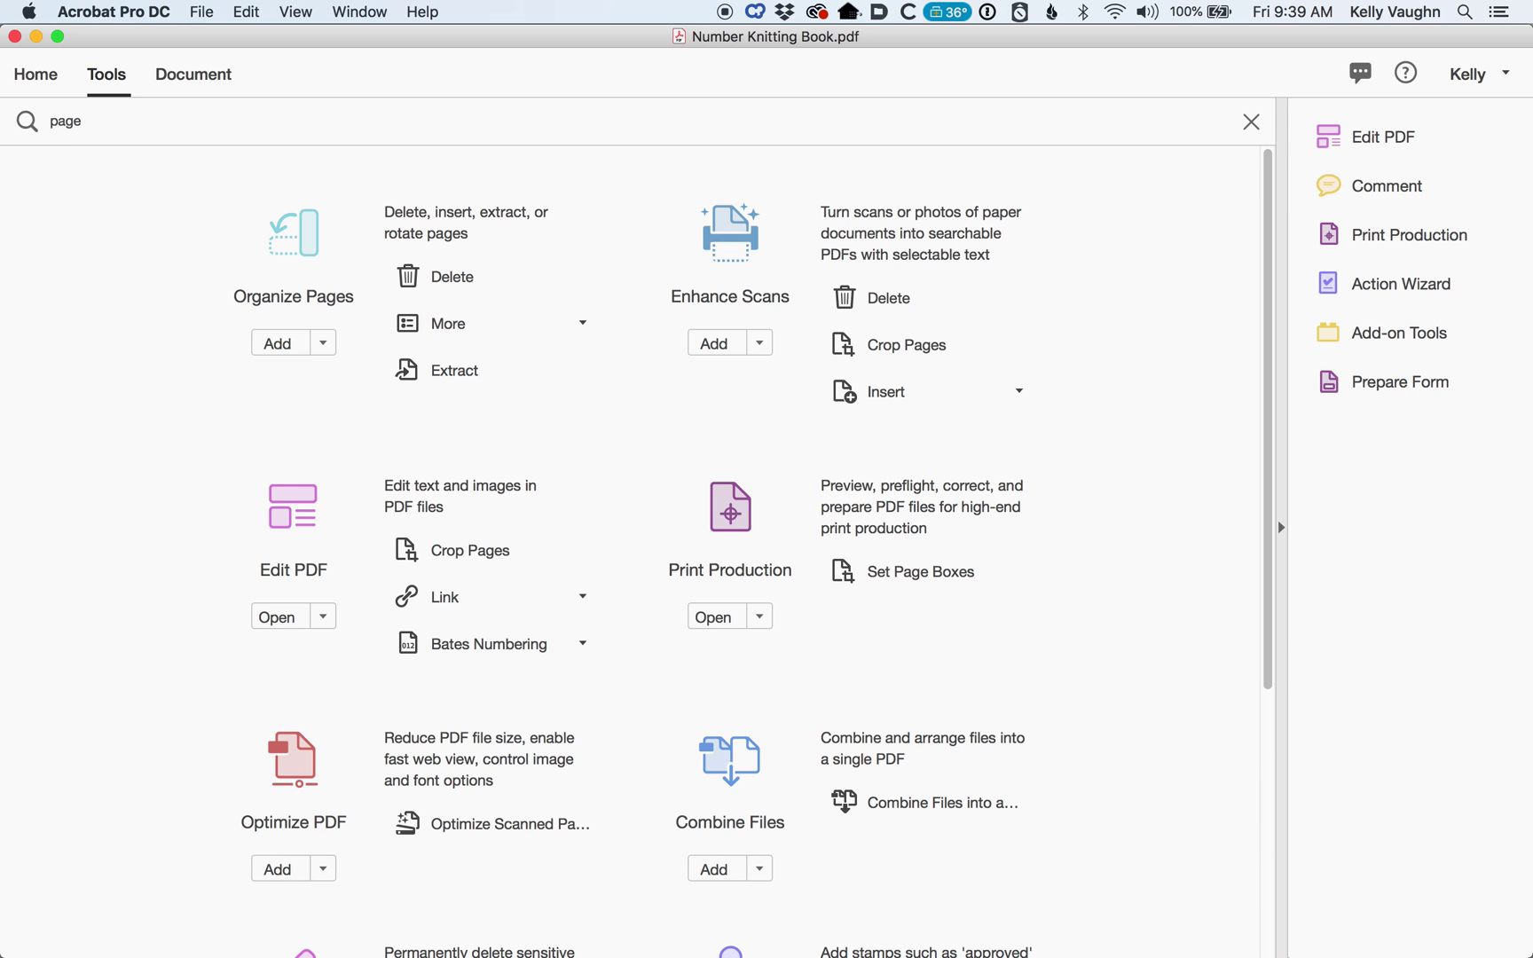
text(s)
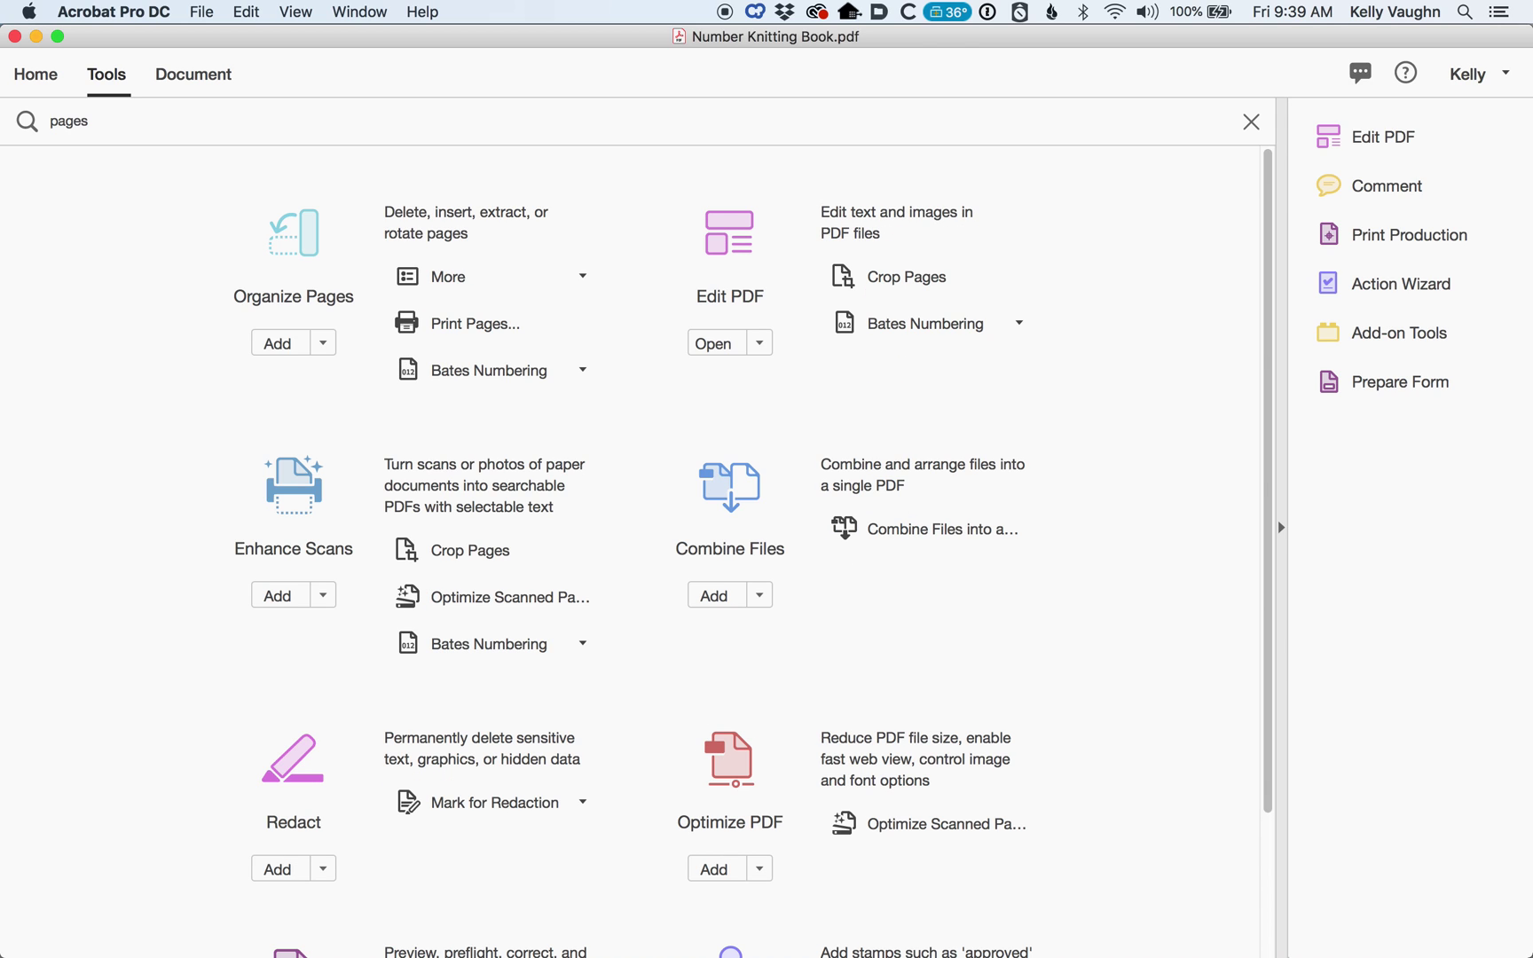
scroll(909, 277, down, 4)
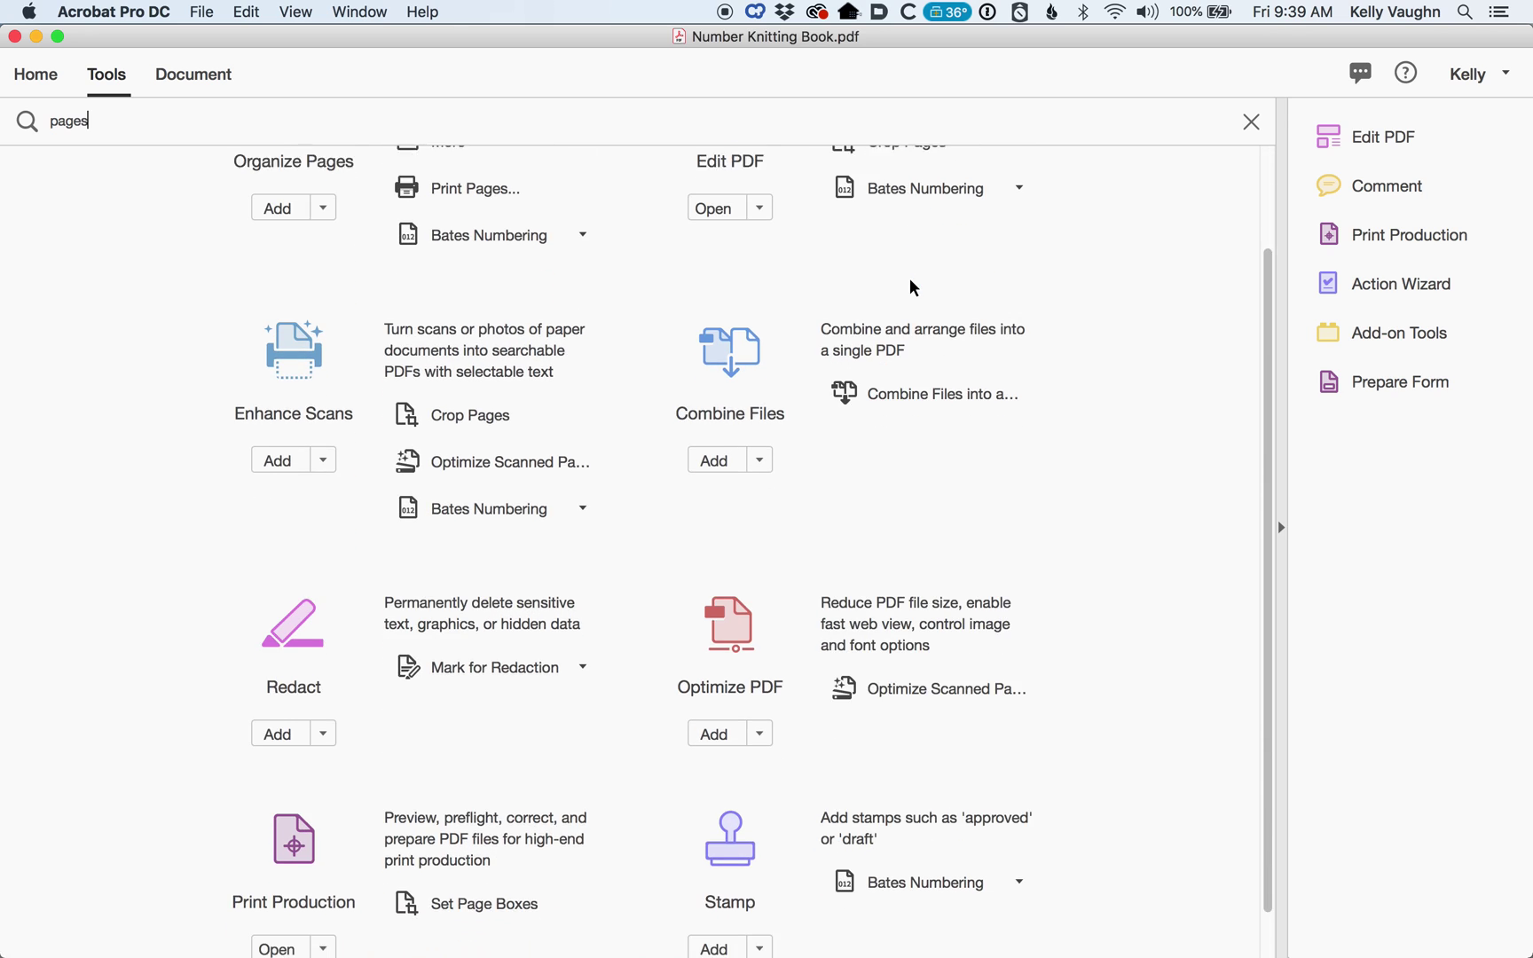
scroll(910, 278, up, 4)
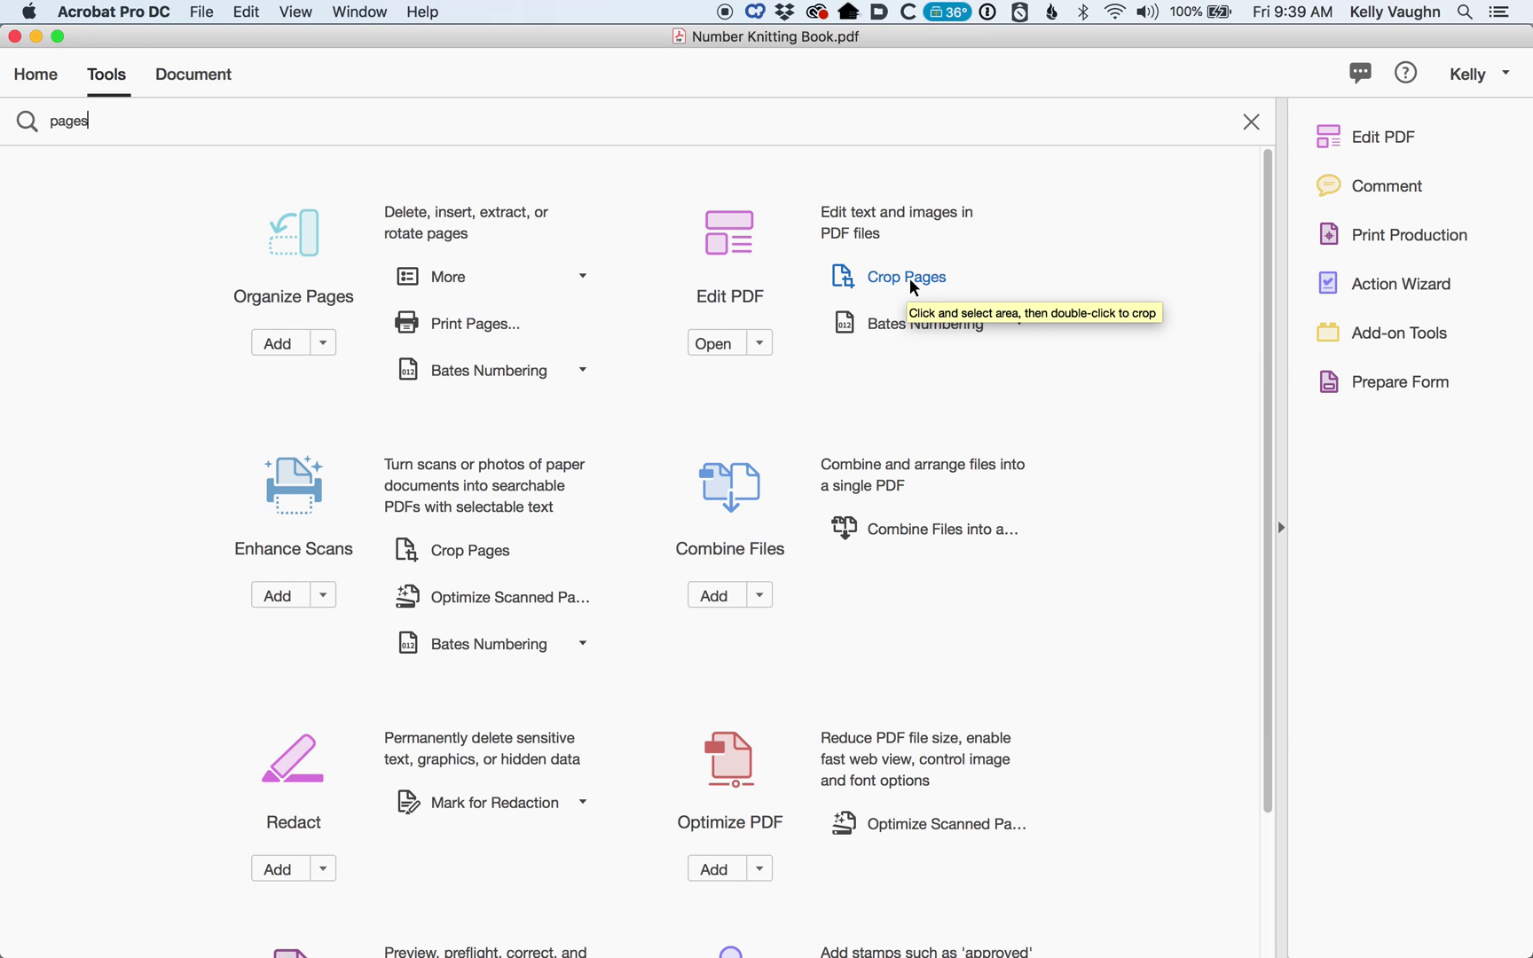
click(1251, 122)
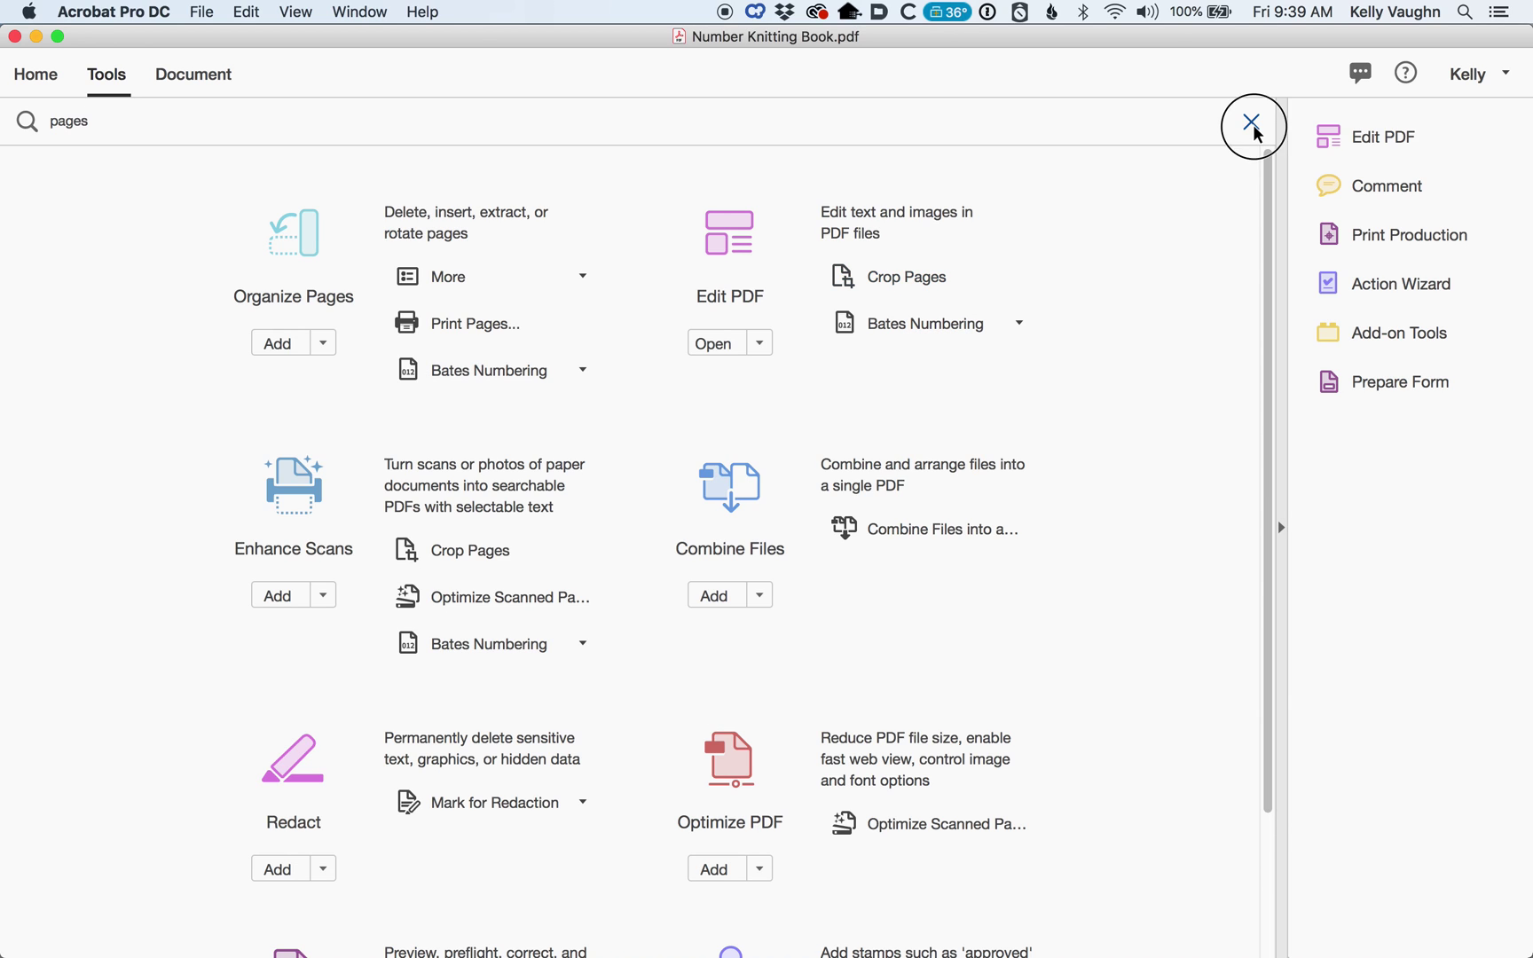
Collapse and reopen the tools pane, visit the document pages, then return to the Tools centre
click(1284, 291)
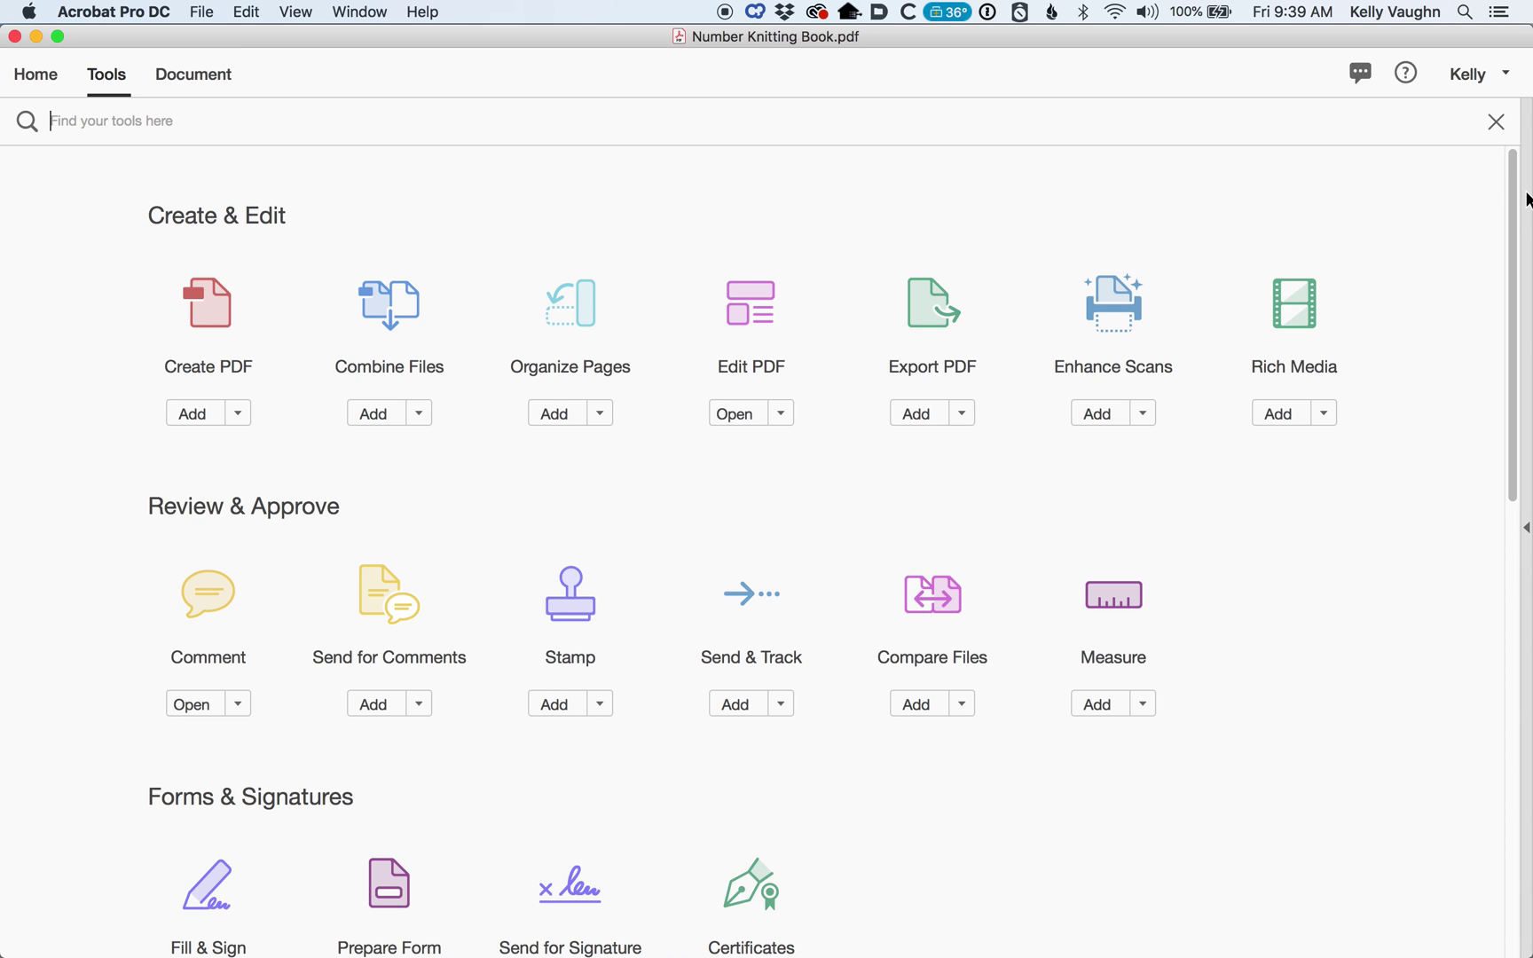
click(1525, 200)
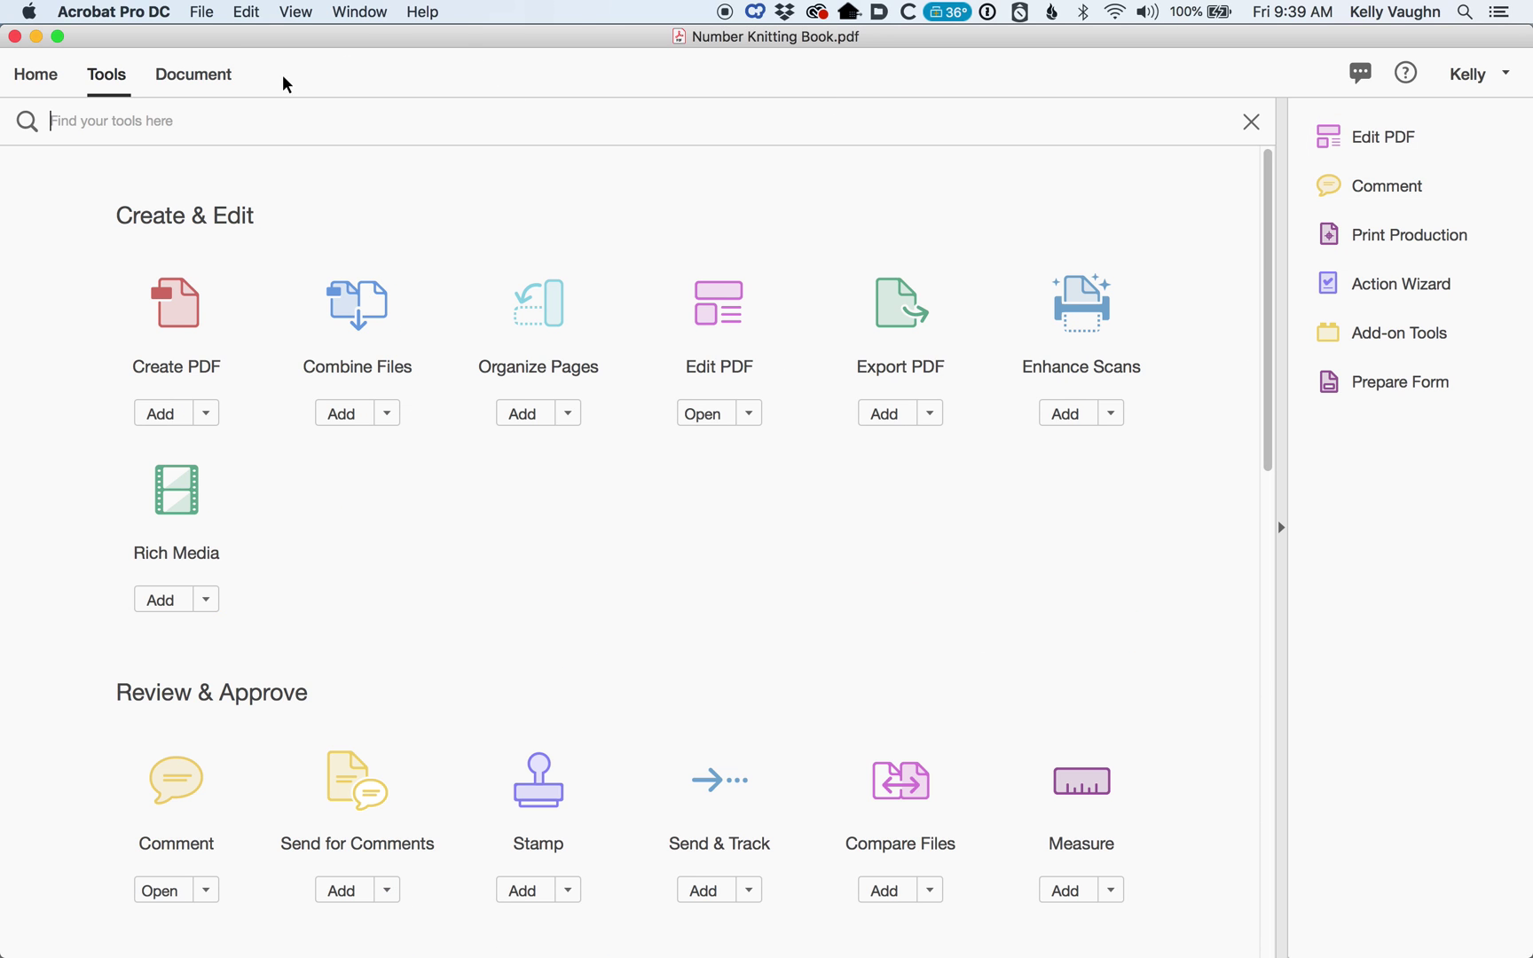
click(199, 71)
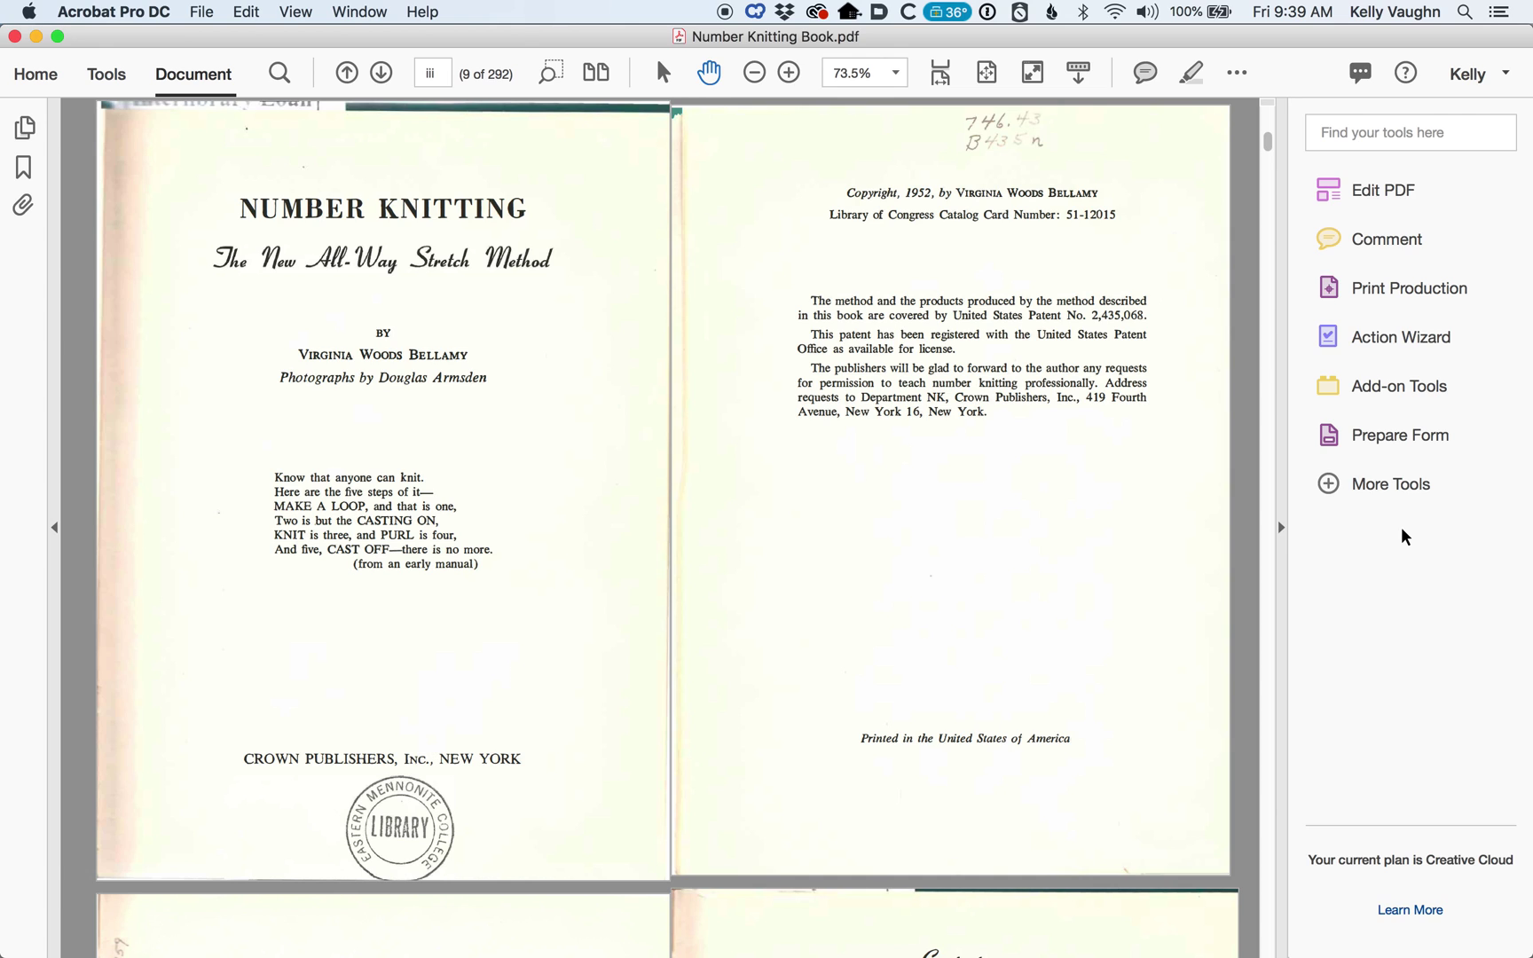
click(105, 76)
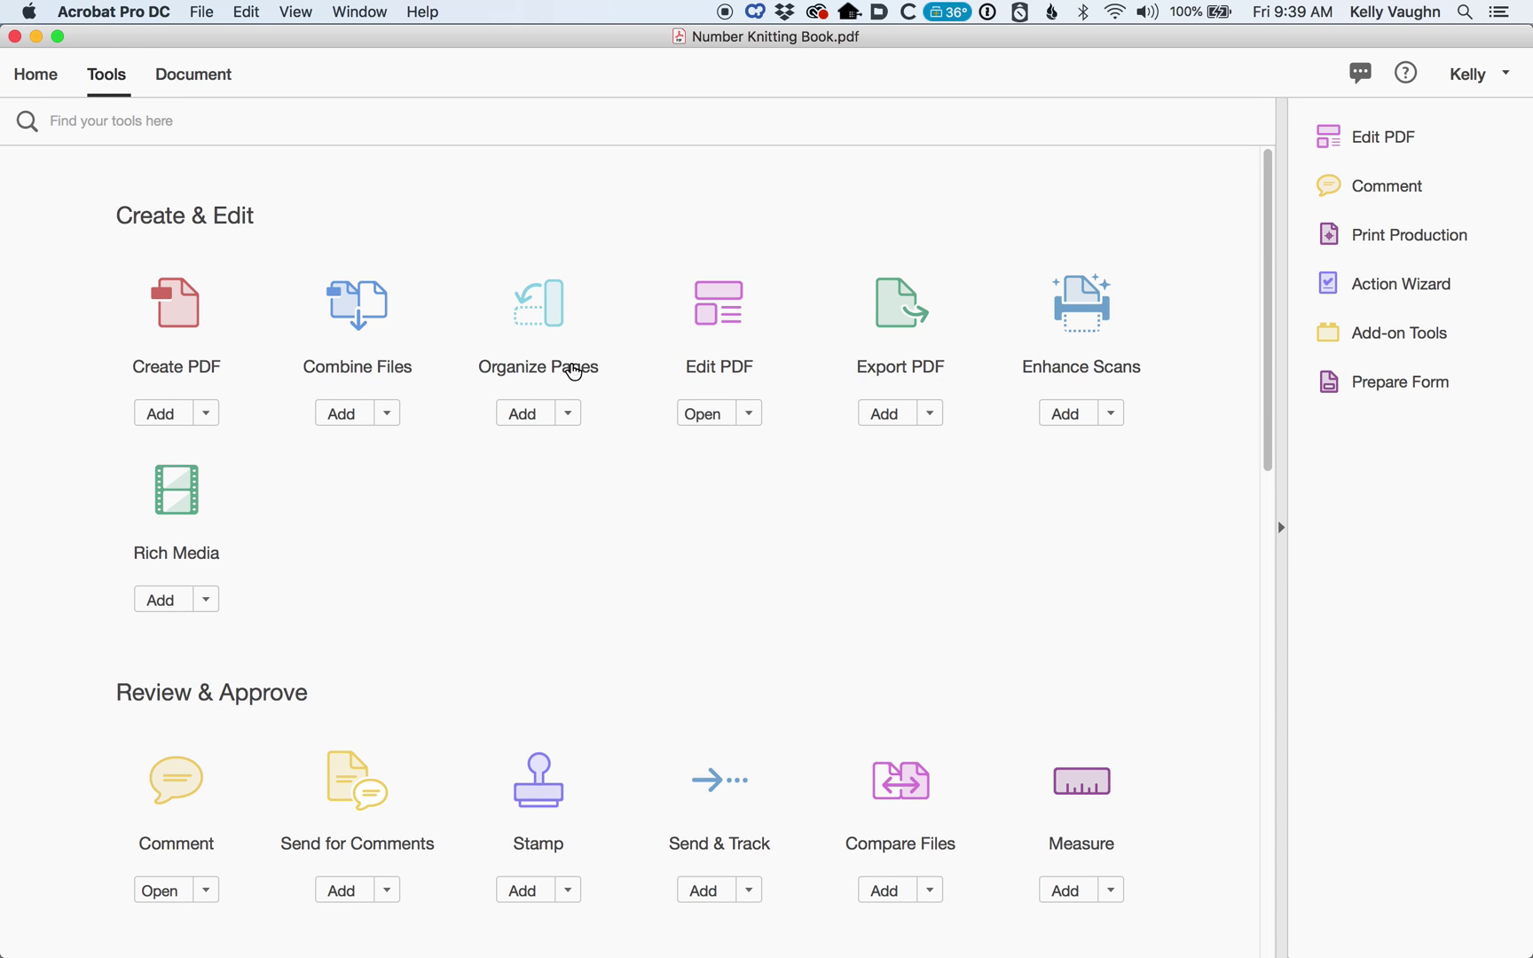
Add Organize Pages as a tools pane shortcut and return to the Number Knitting Book pages
click(569, 418)
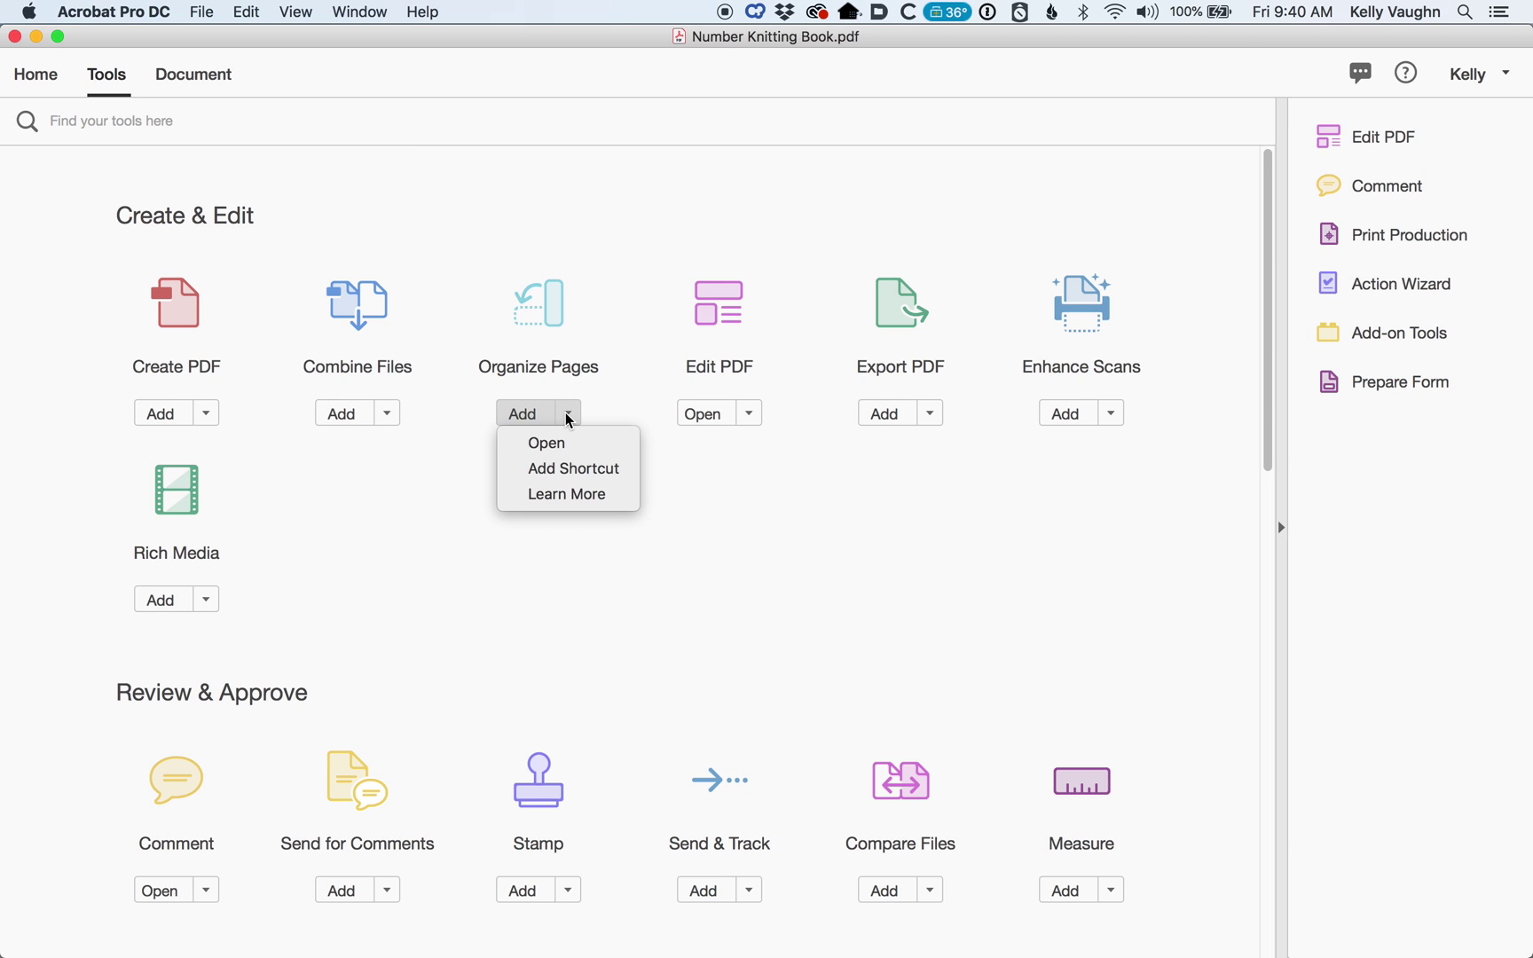
click(569, 471)
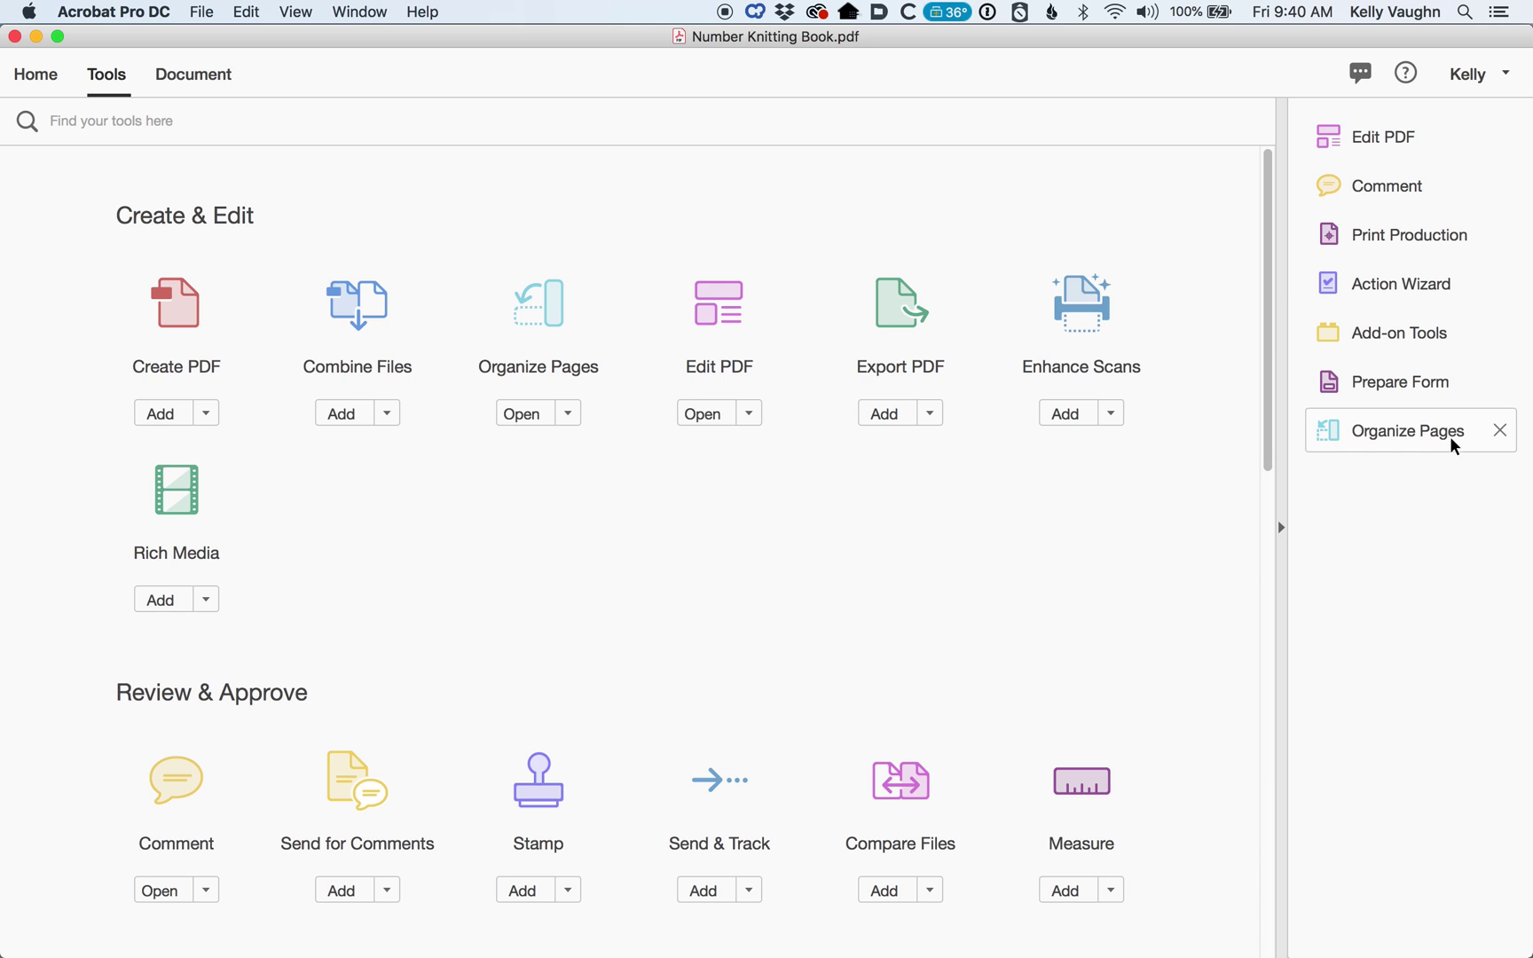
click(216, 74)
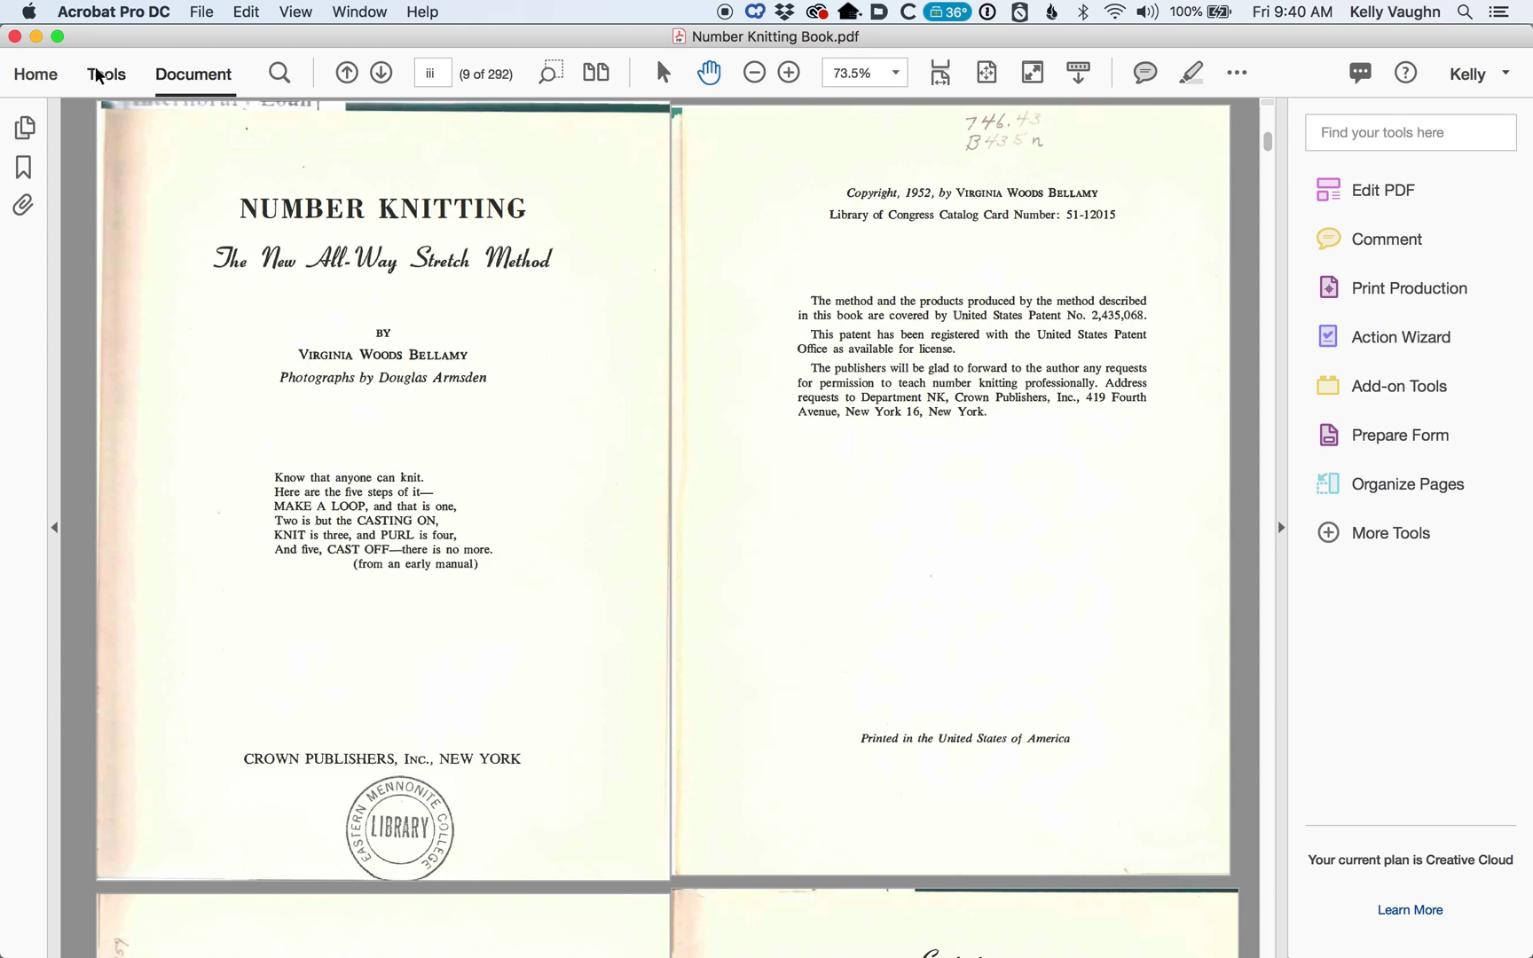
click(1476, 142)
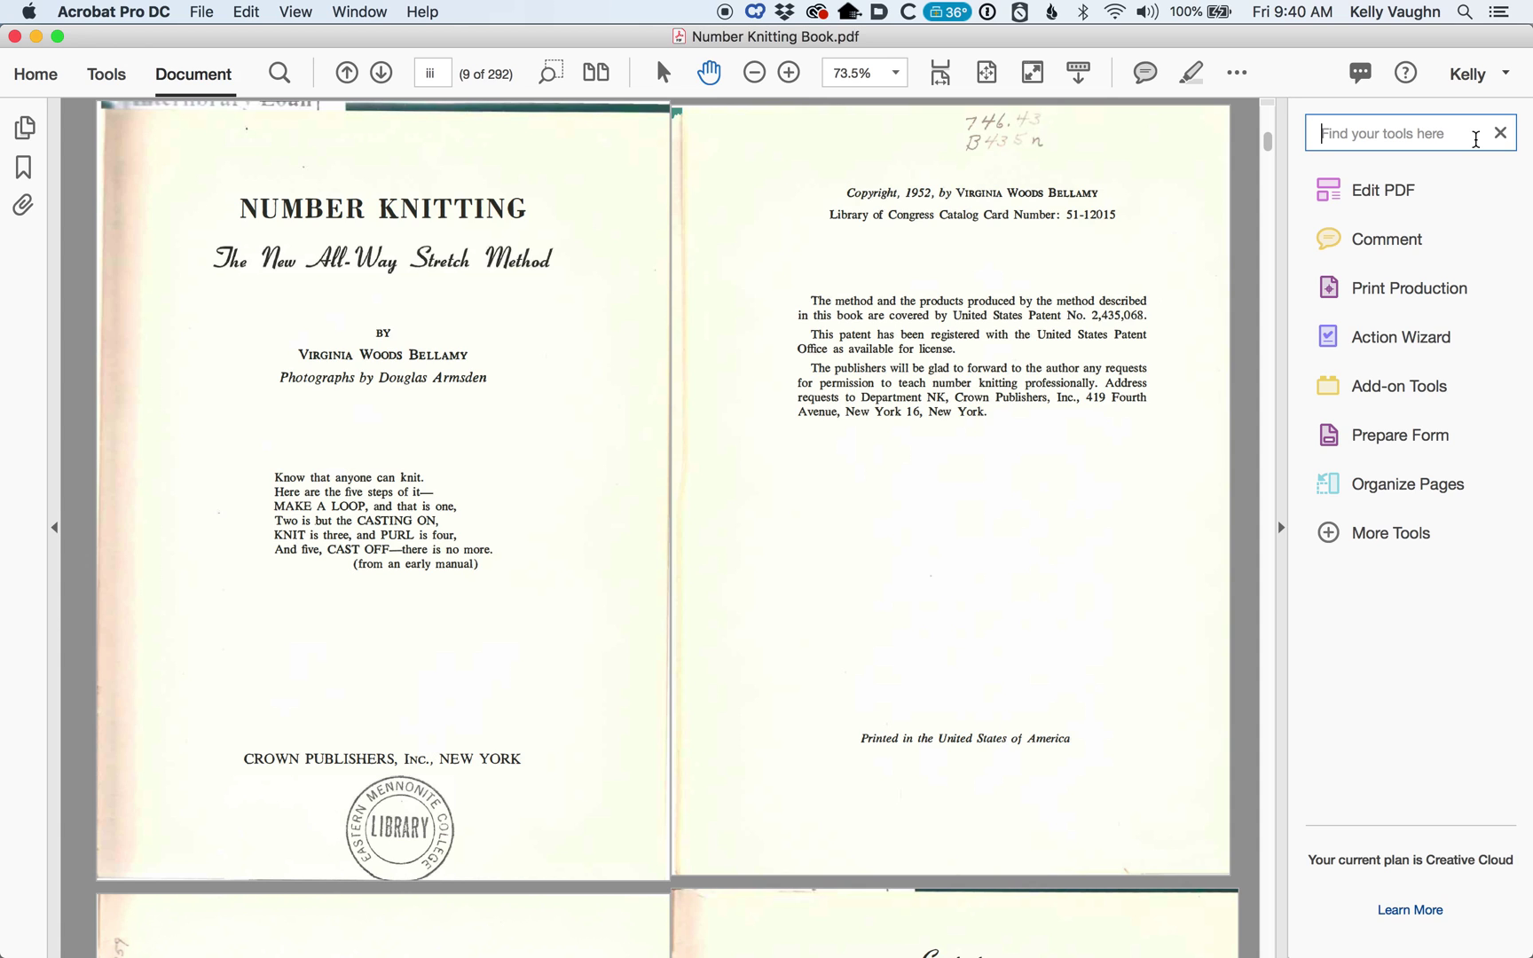
key(super+Tab)
key(super+Tab)
key(super+Tab)
key(super+Tab)
key(super+Tab)
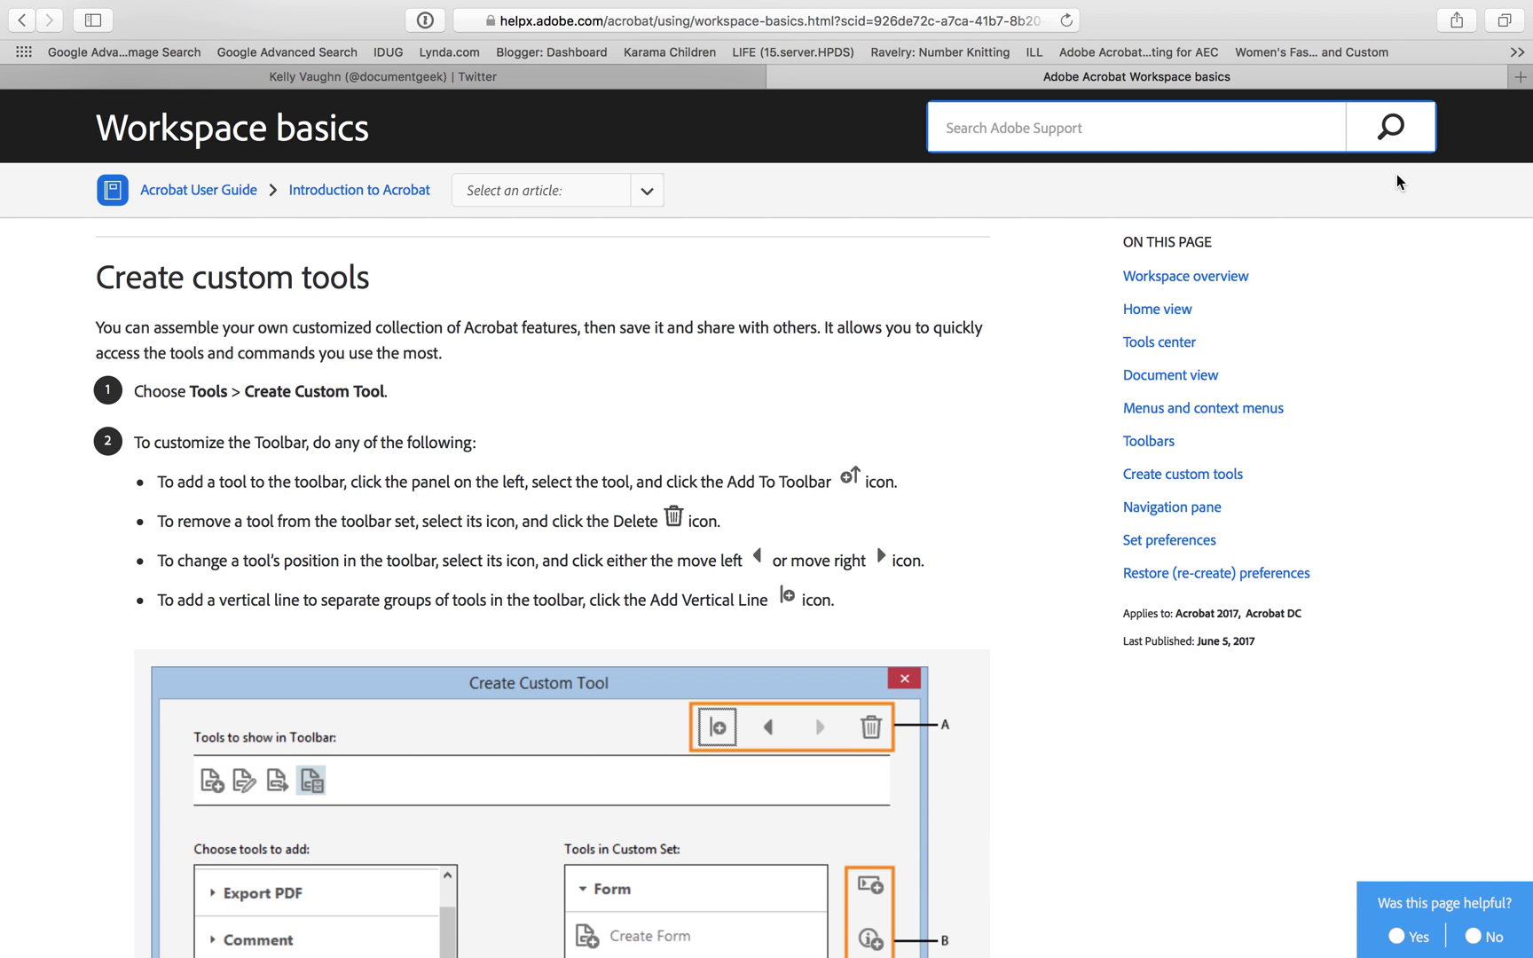
key(super+Tab)
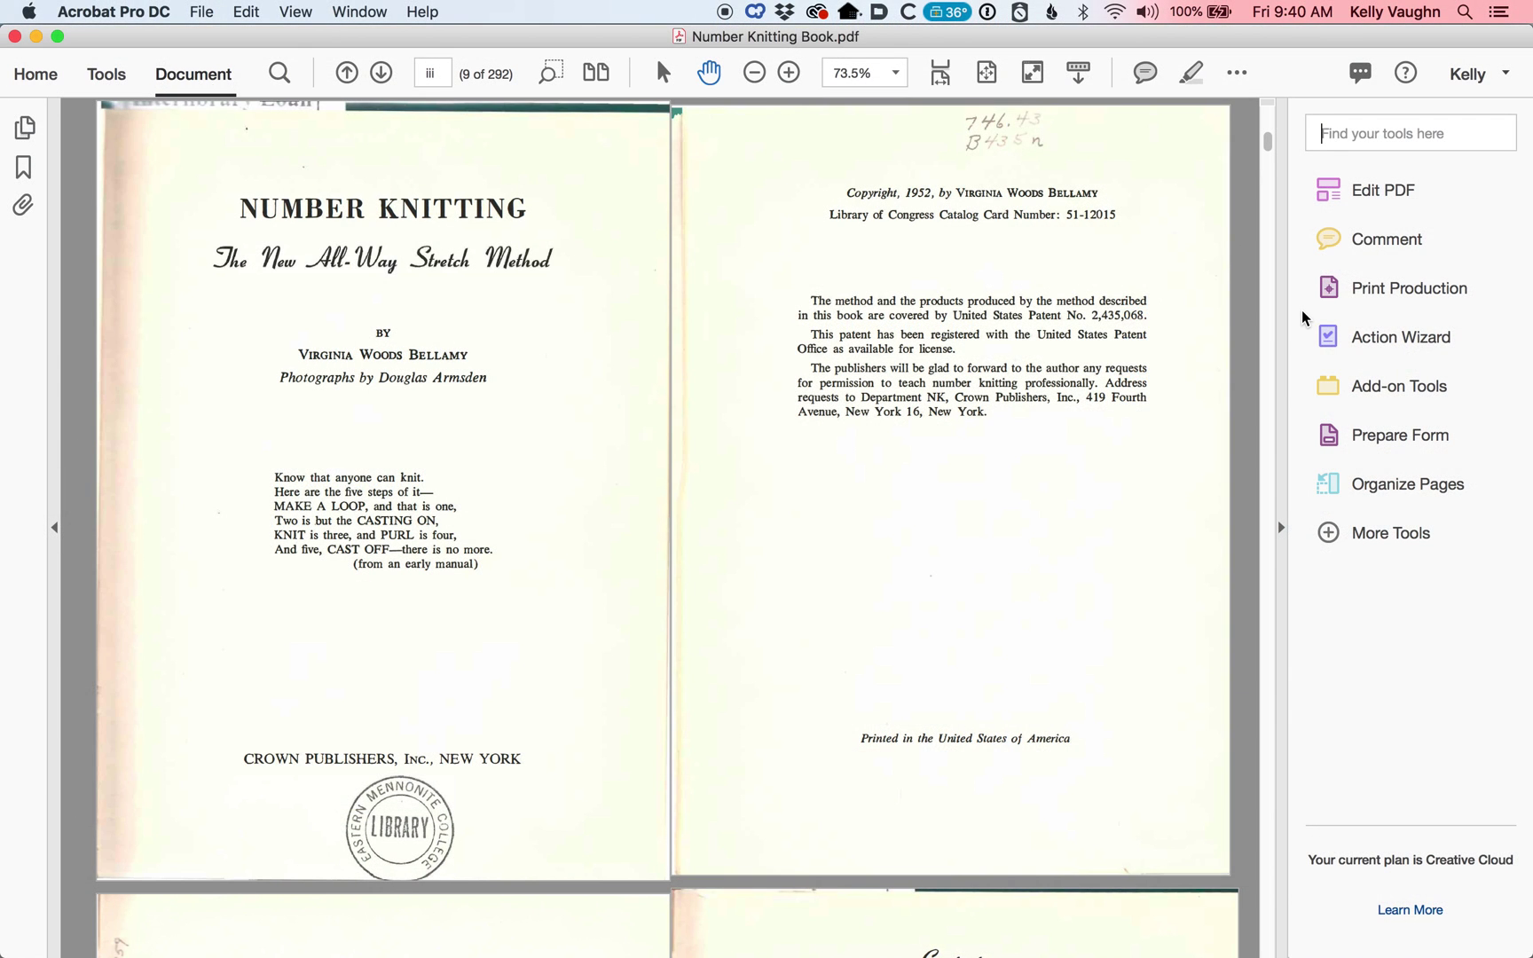
text(cu)
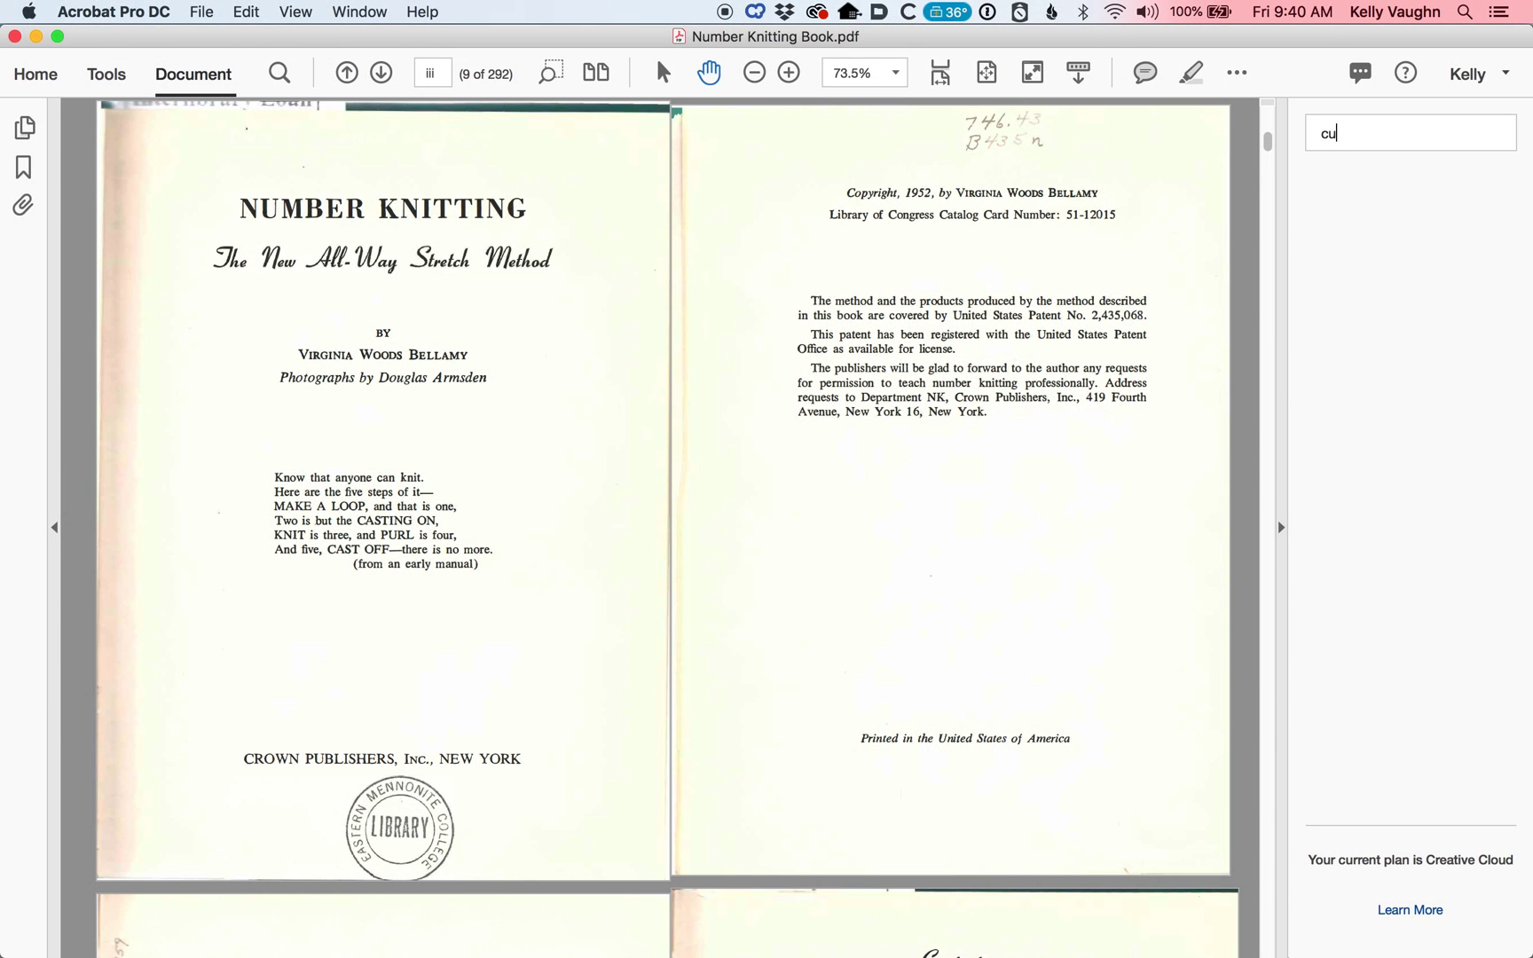
text(stom tool)
key(super+a)
text(create)
key(super+a)
key(BackSpace)
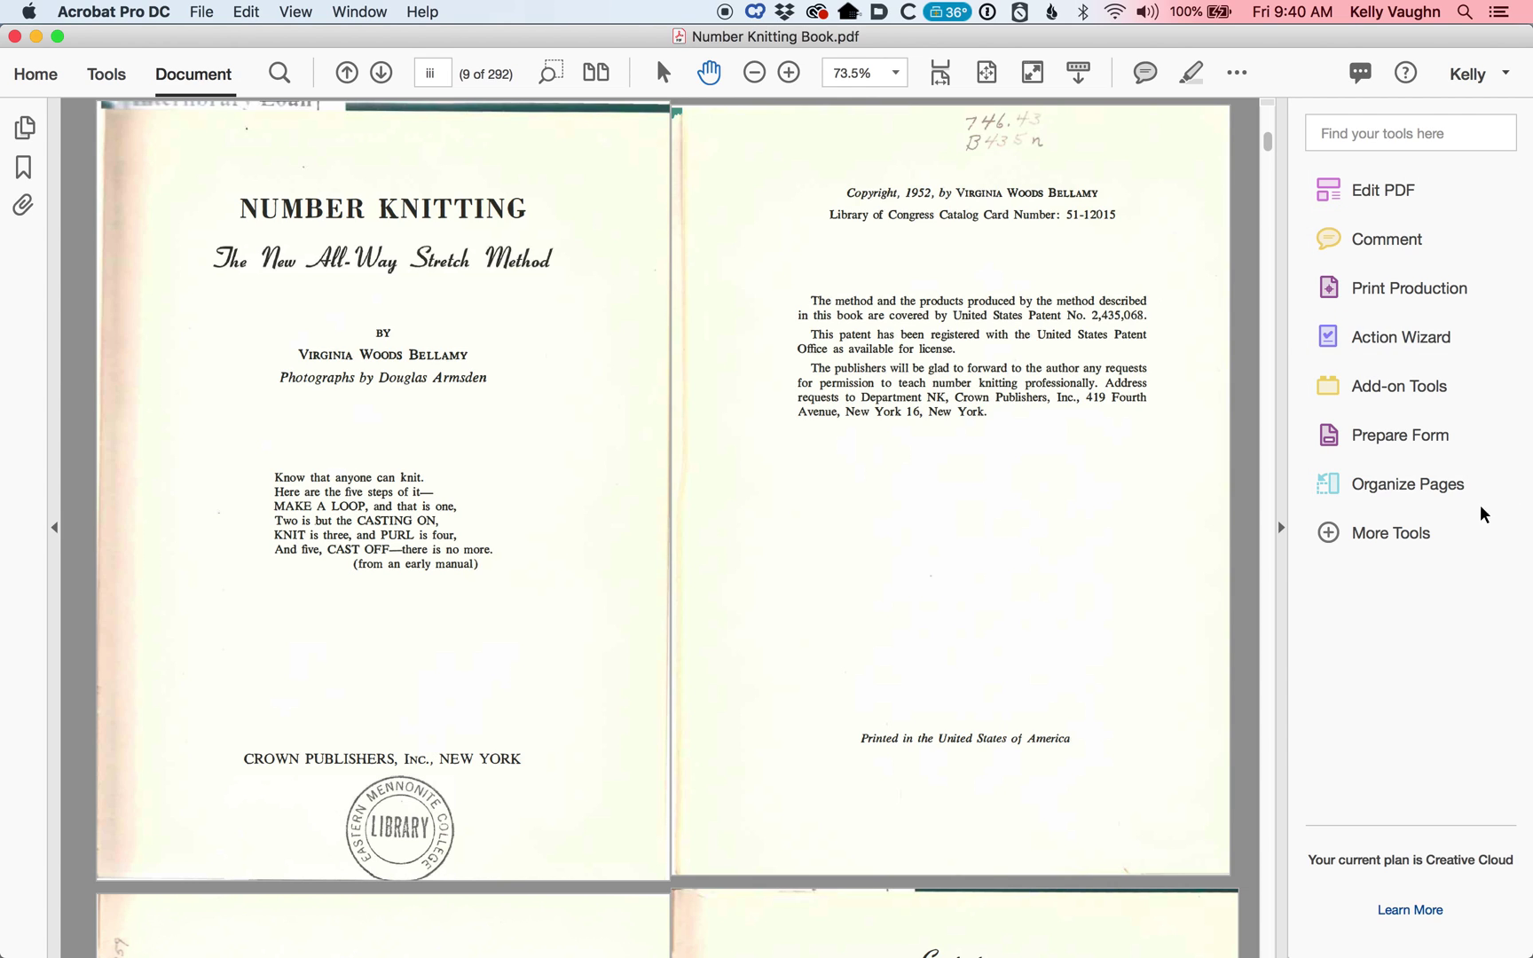
click(1438, 529)
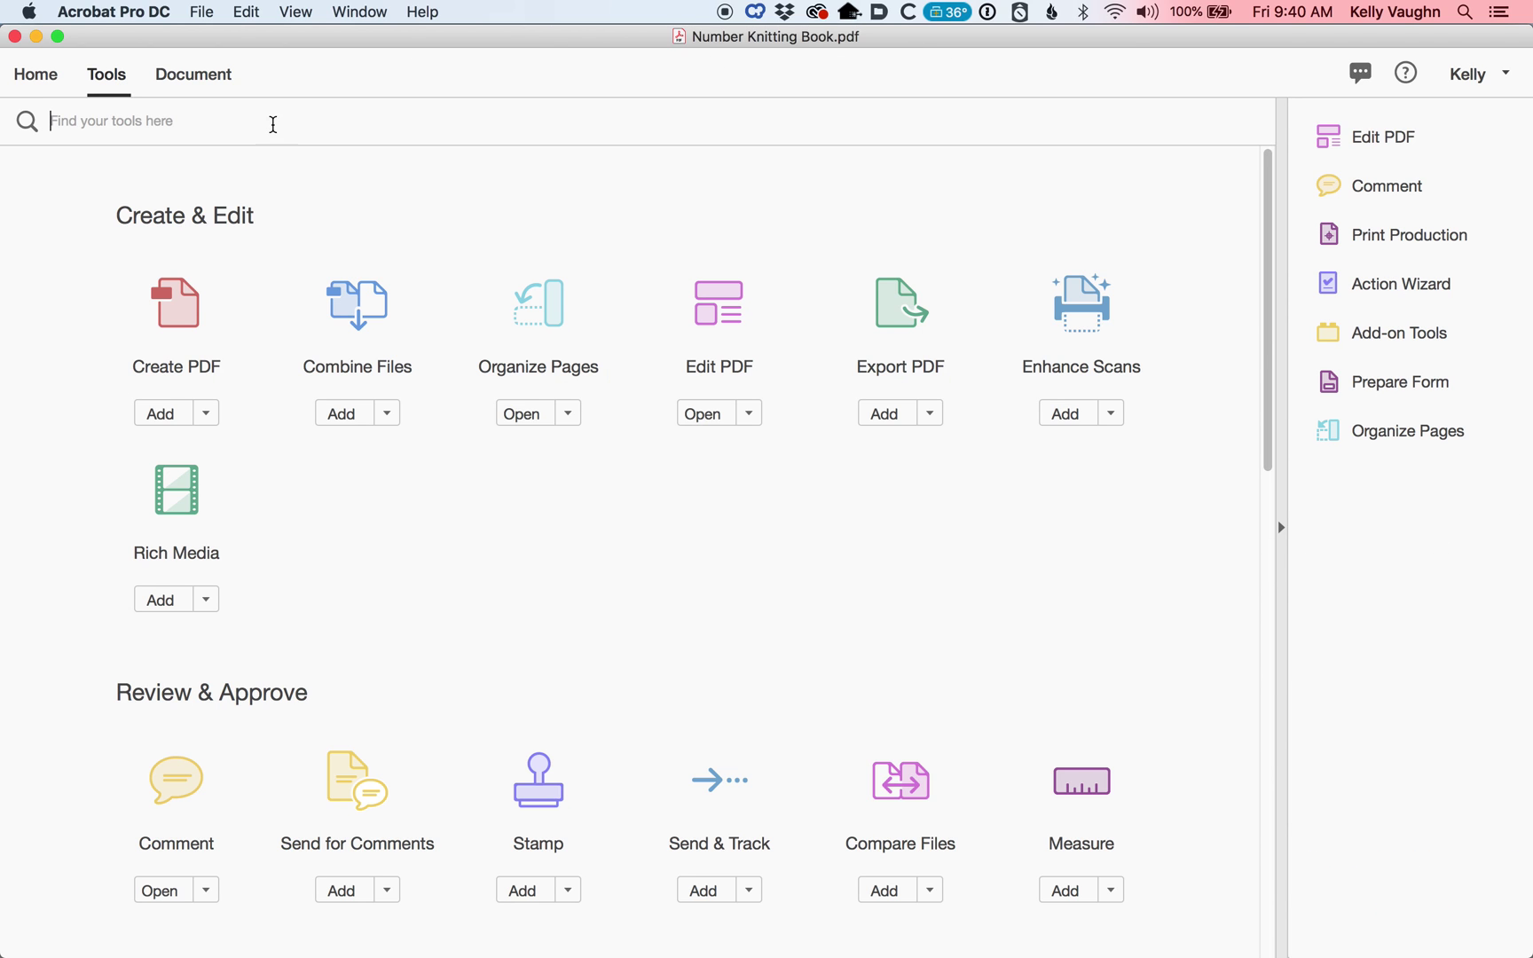
Search the tools for 'cre' and open Create Custom Tool
text(cret)
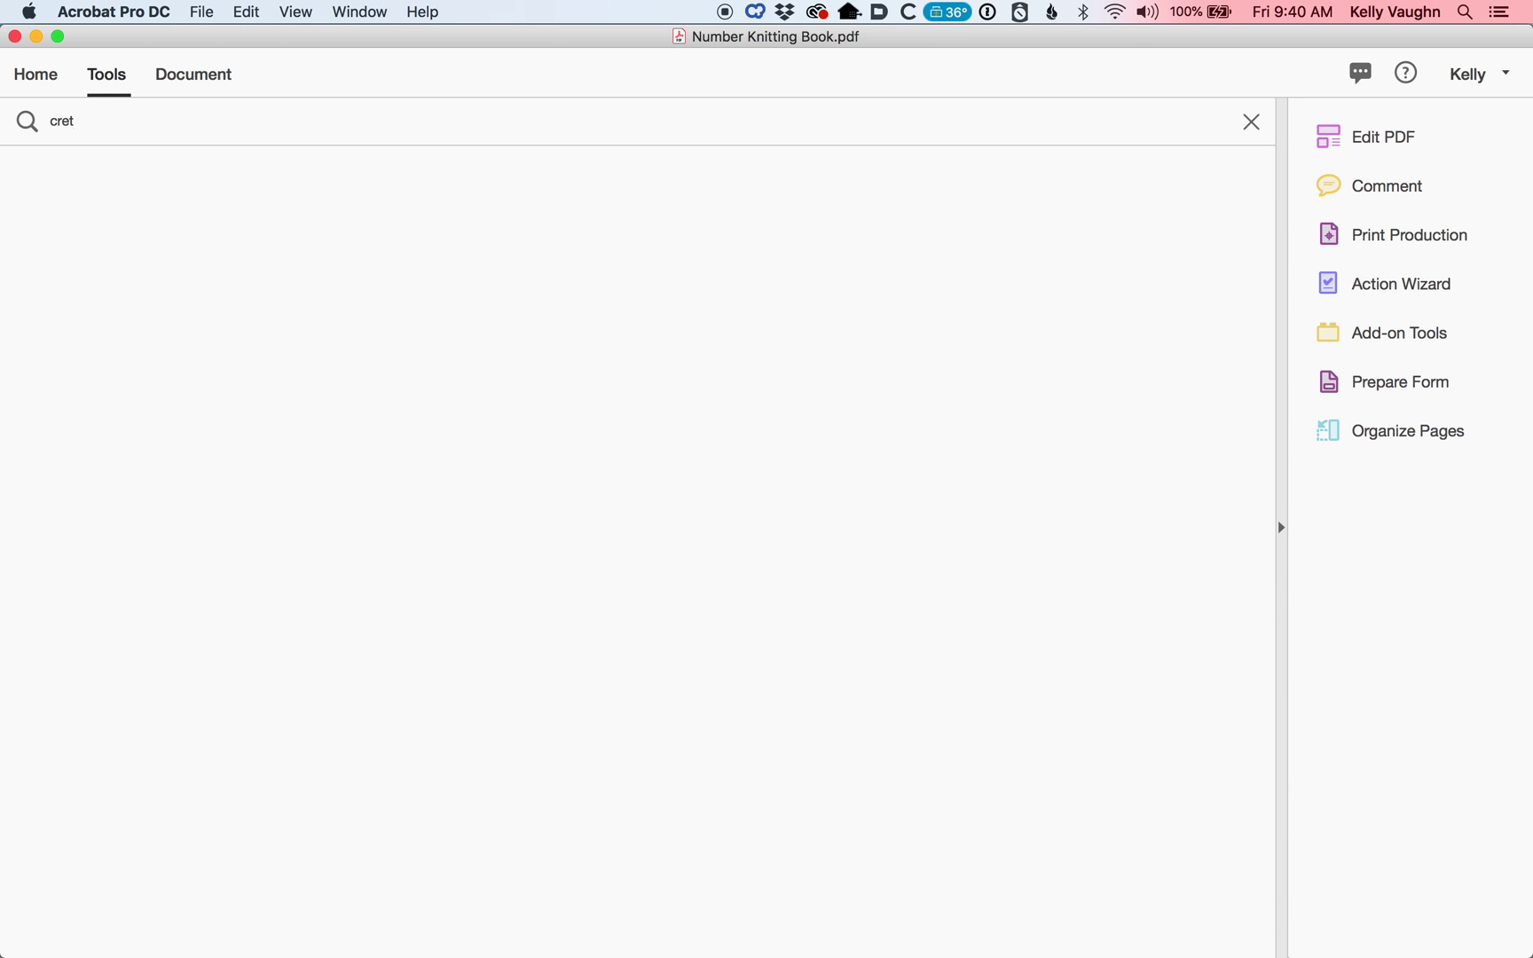
key(BackSpace)
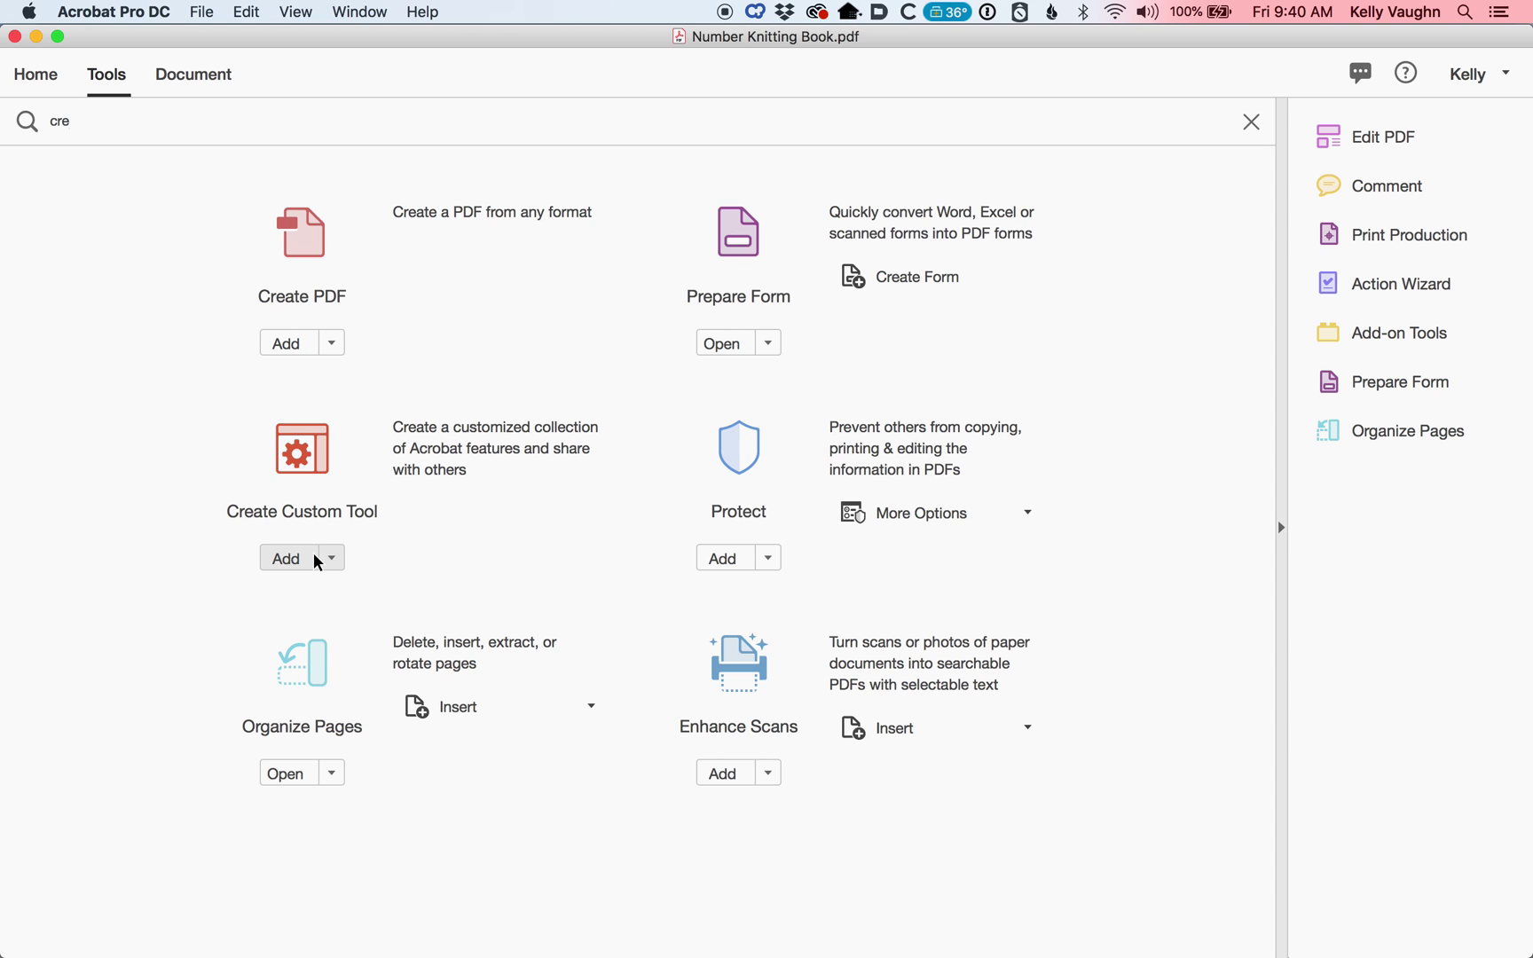
click(304, 455)
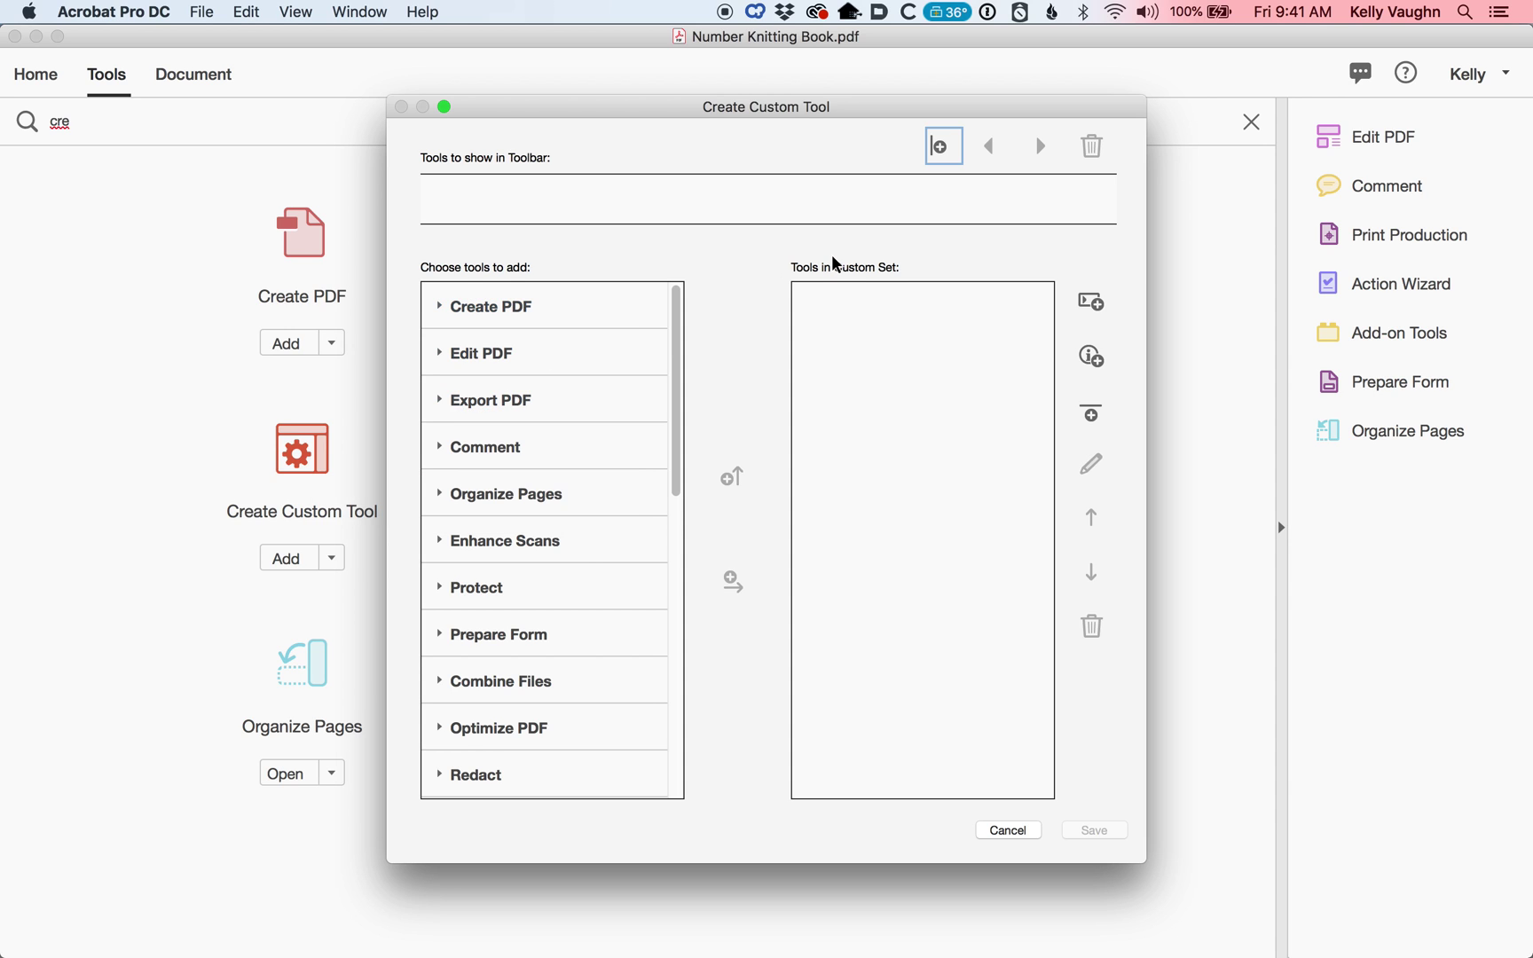
Cancel Create Custom Tool, clear the tool search, and return to the document pages
click(1016, 830)
click(1252, 122)
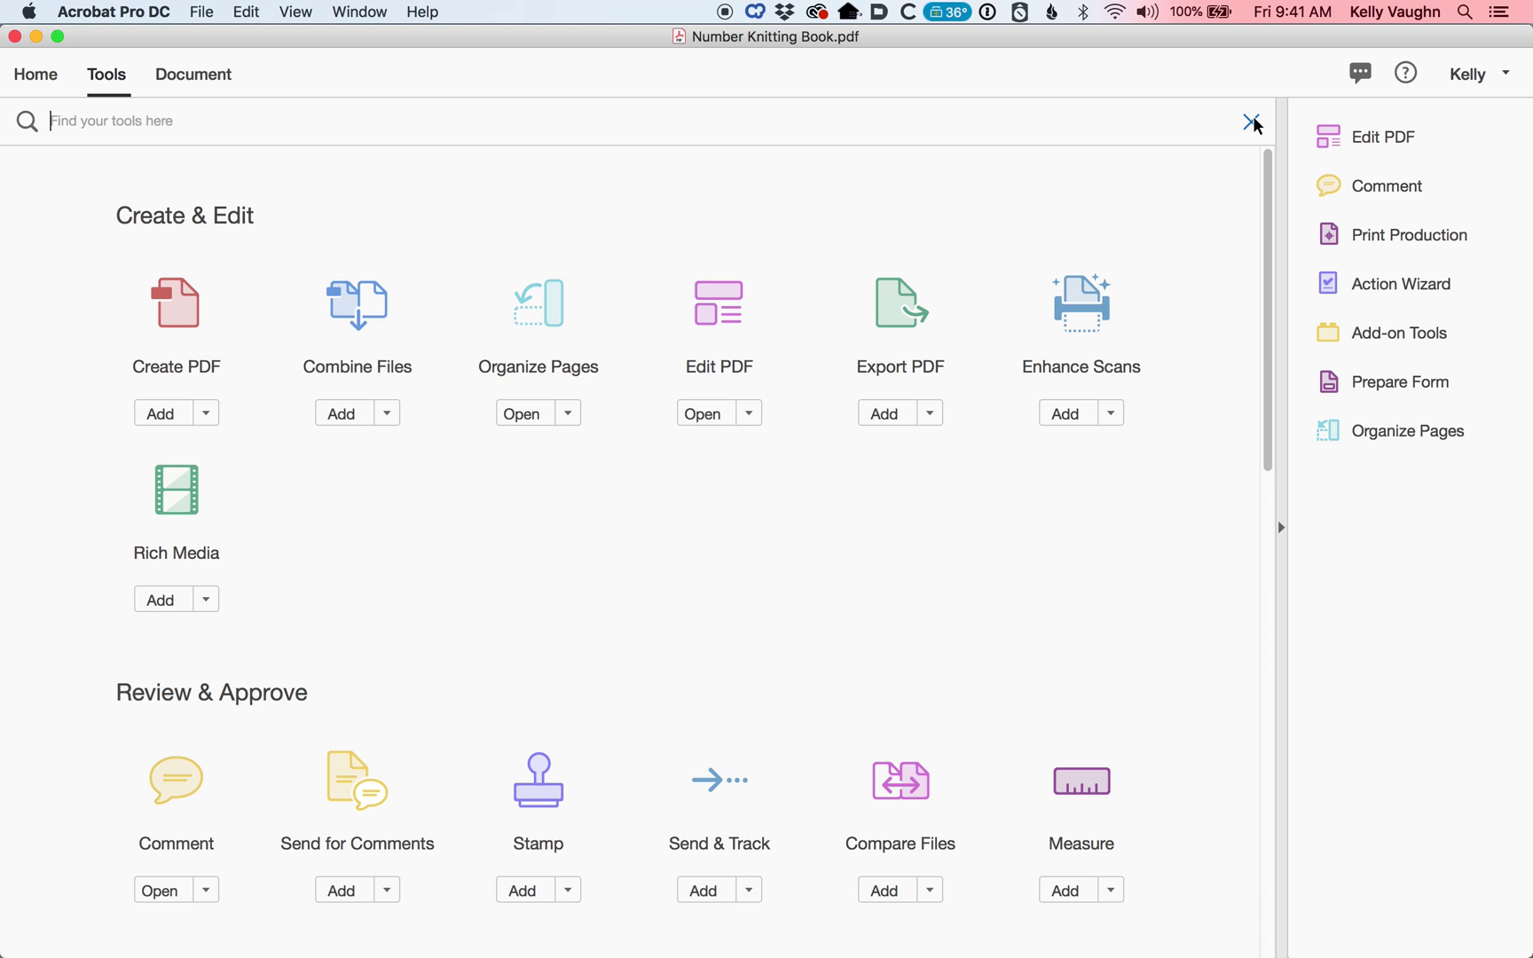
click(173, 82)
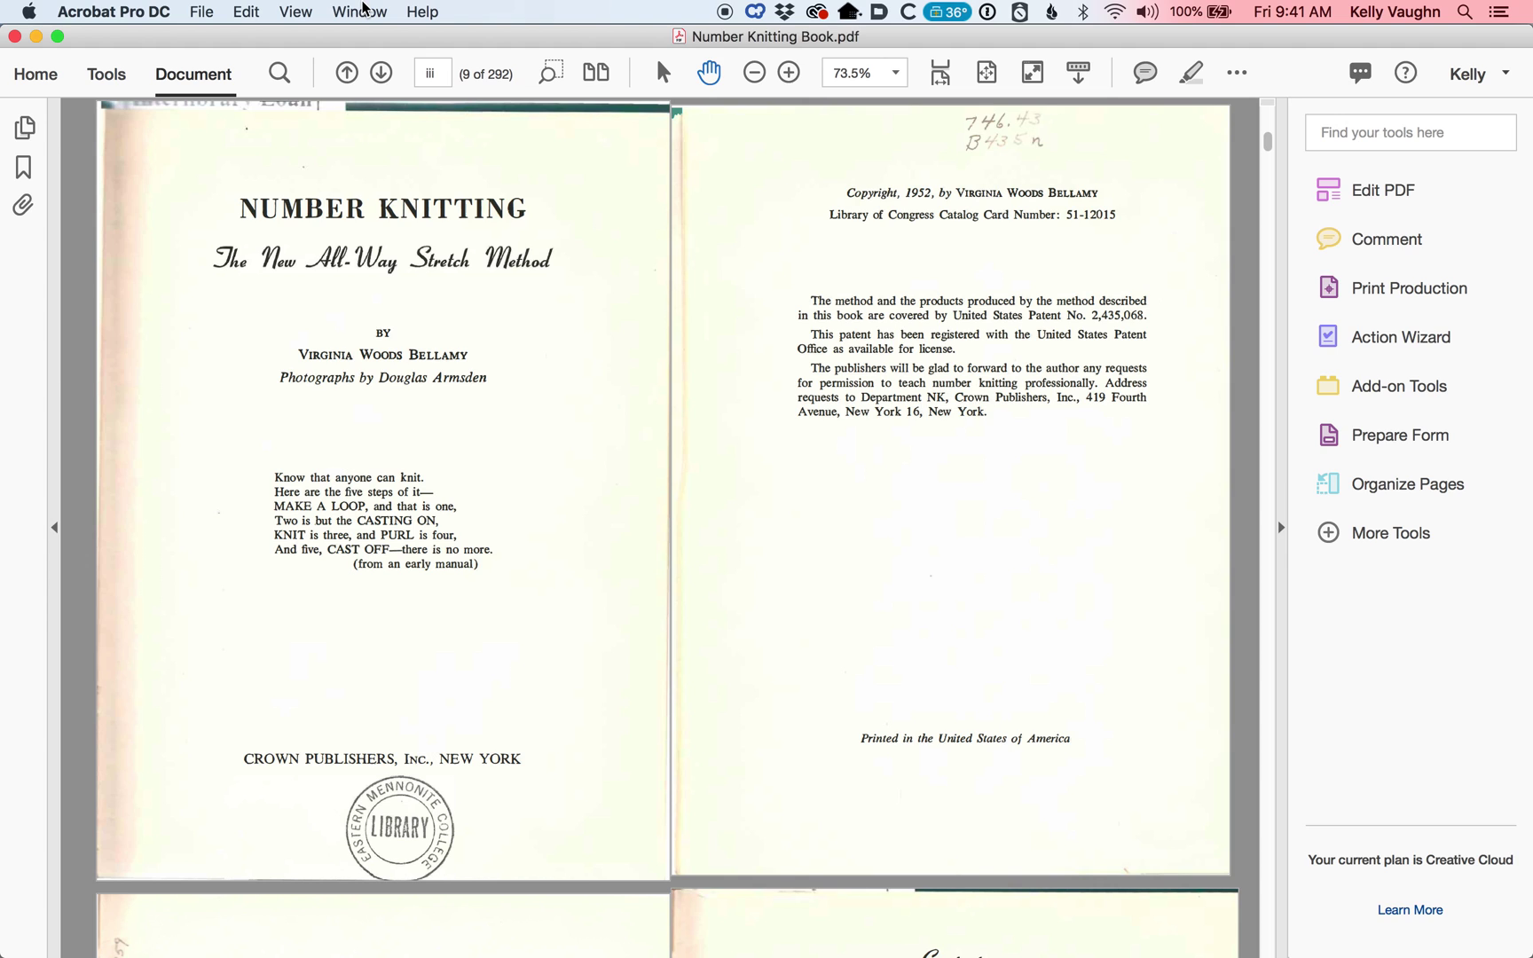
Hide the quick tools via View > Show/Hide > Toolbar Items > Hide Quick Tools
click(281, 11)
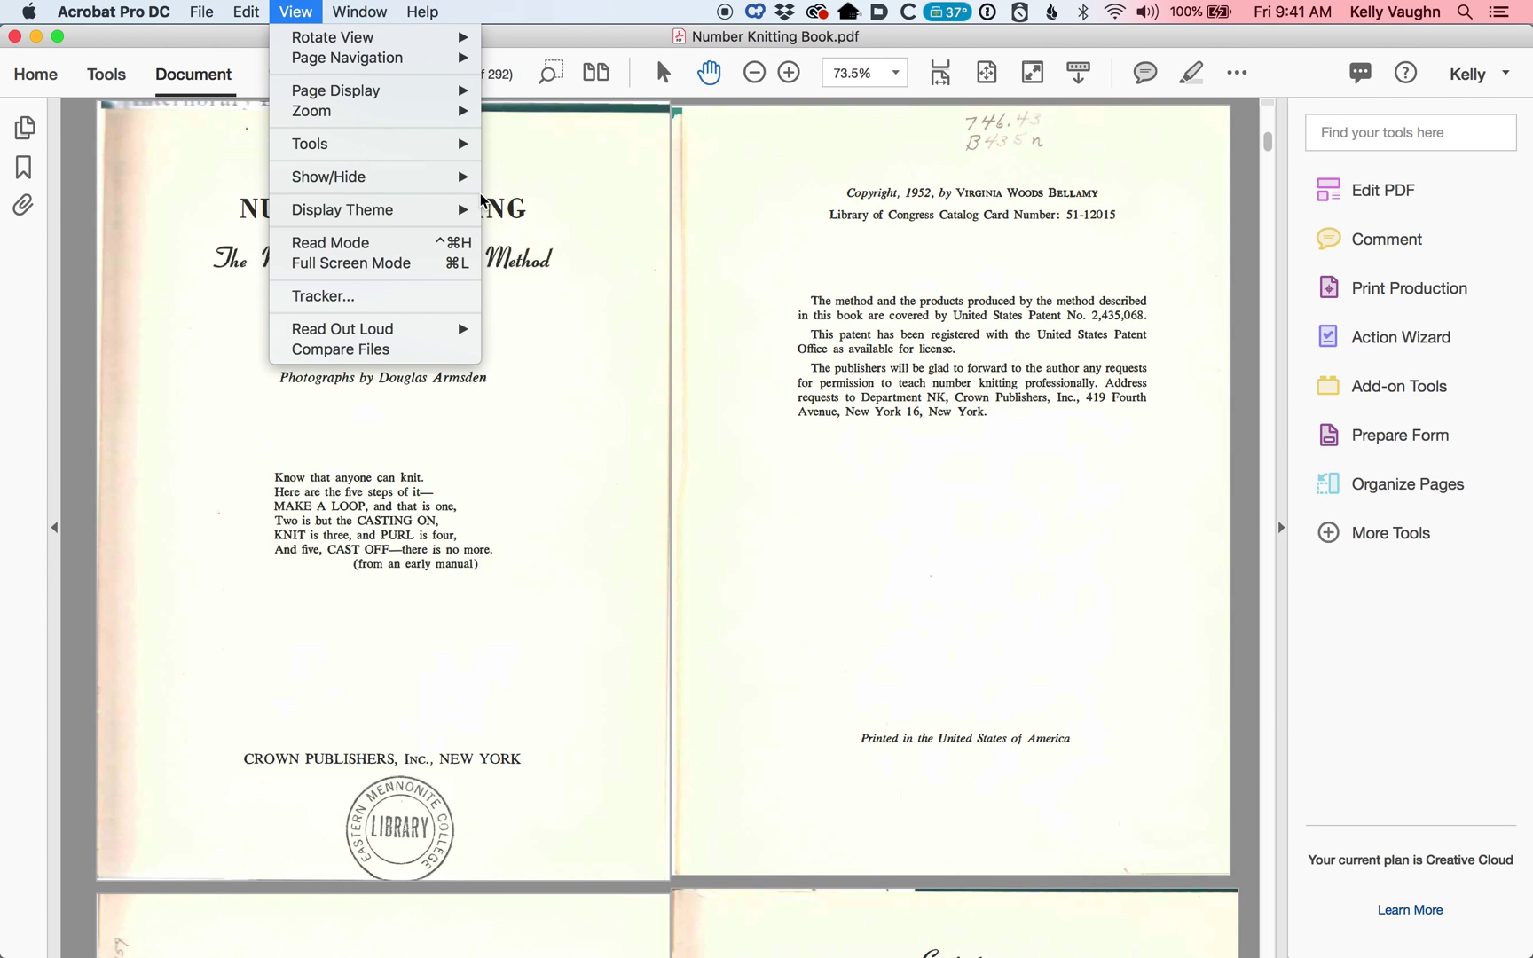
mouse_move(400, 177)
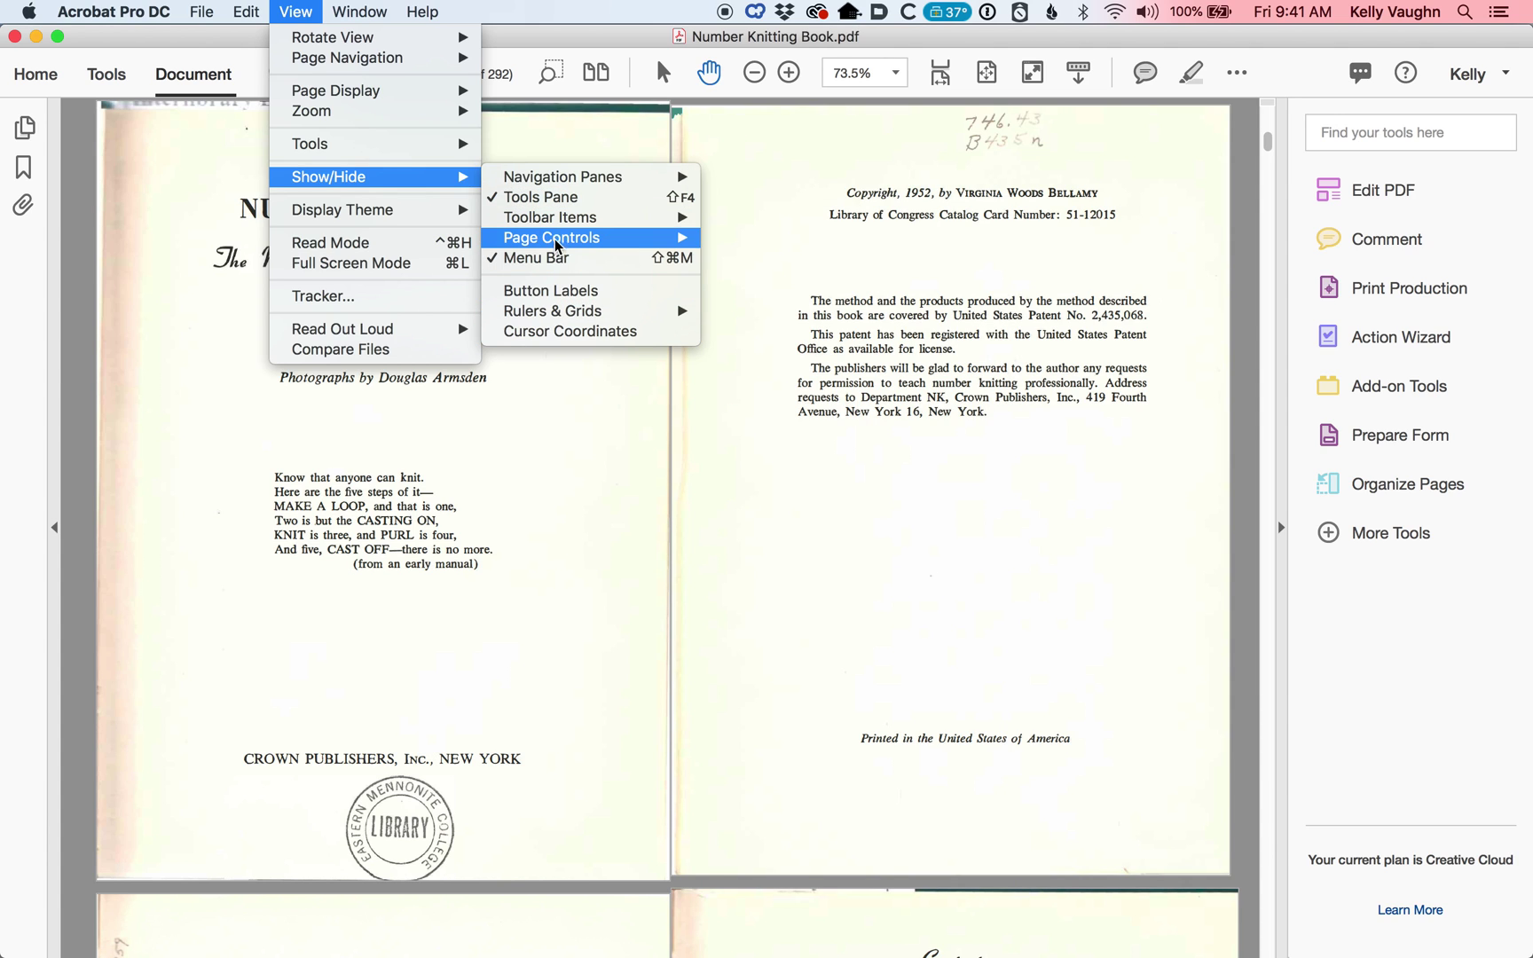
mouse_move(555, 218)
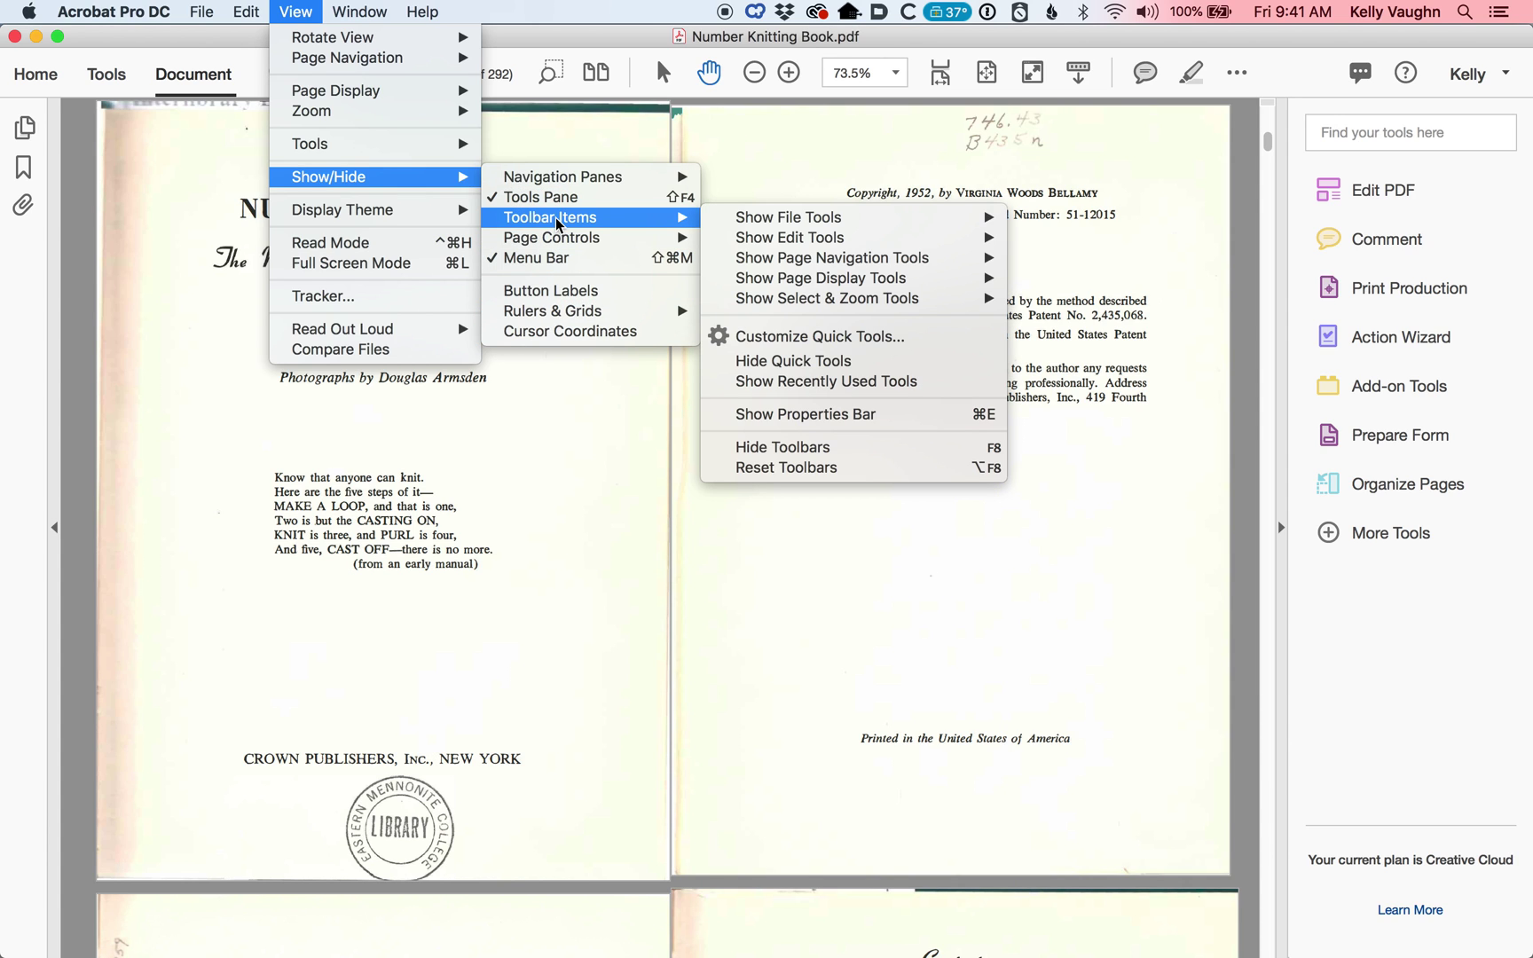
click(764, 370)
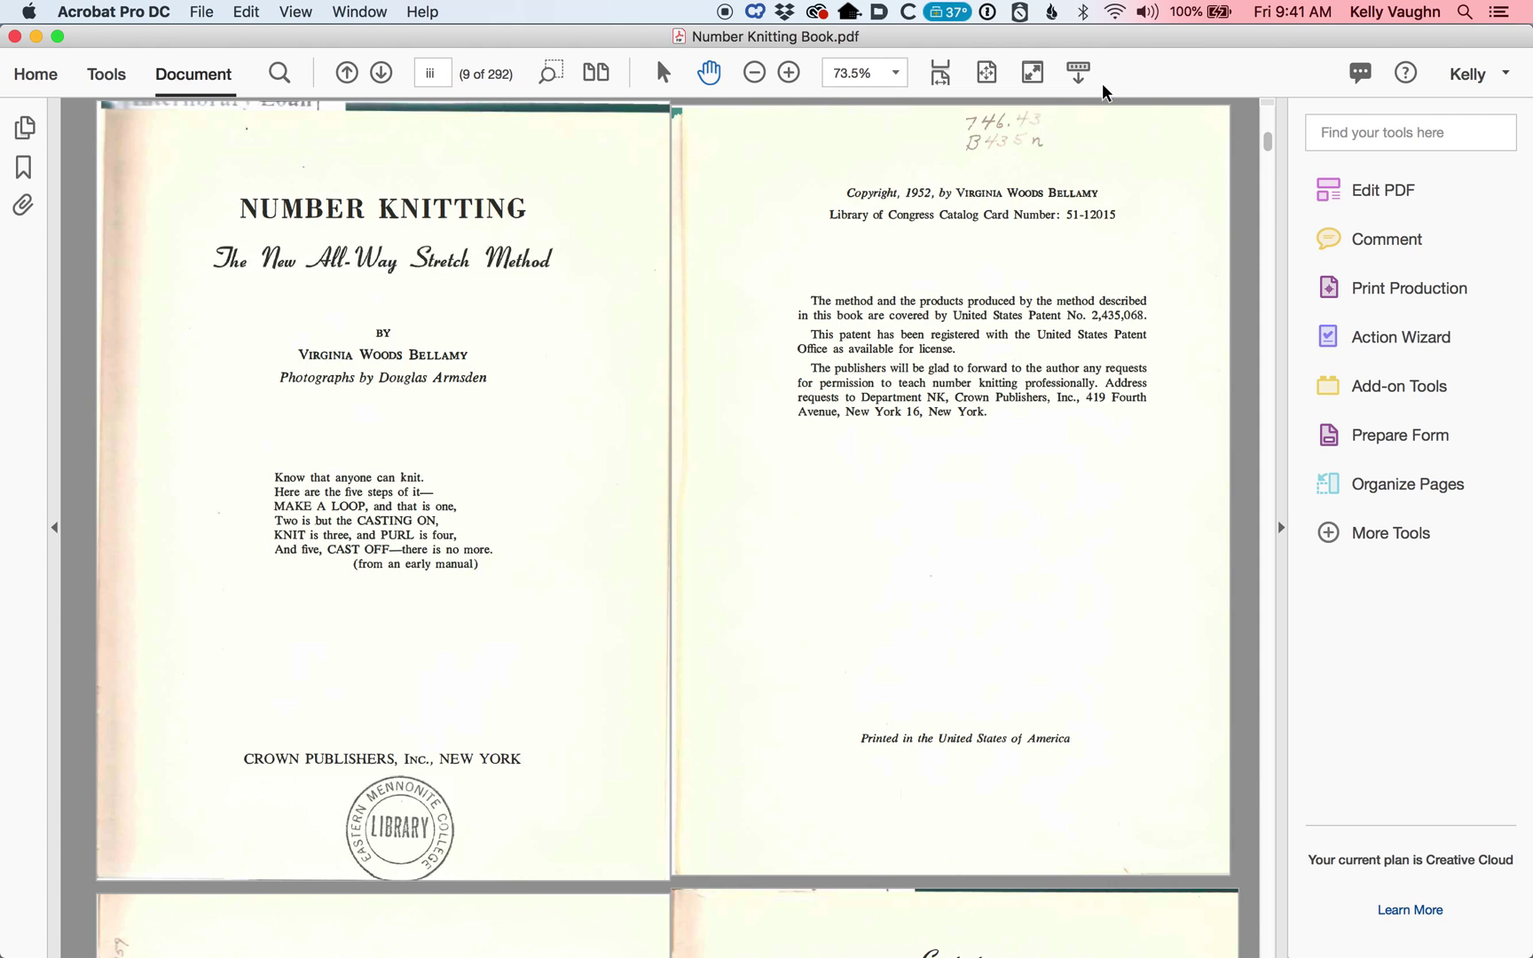
right_click(1251, 75)
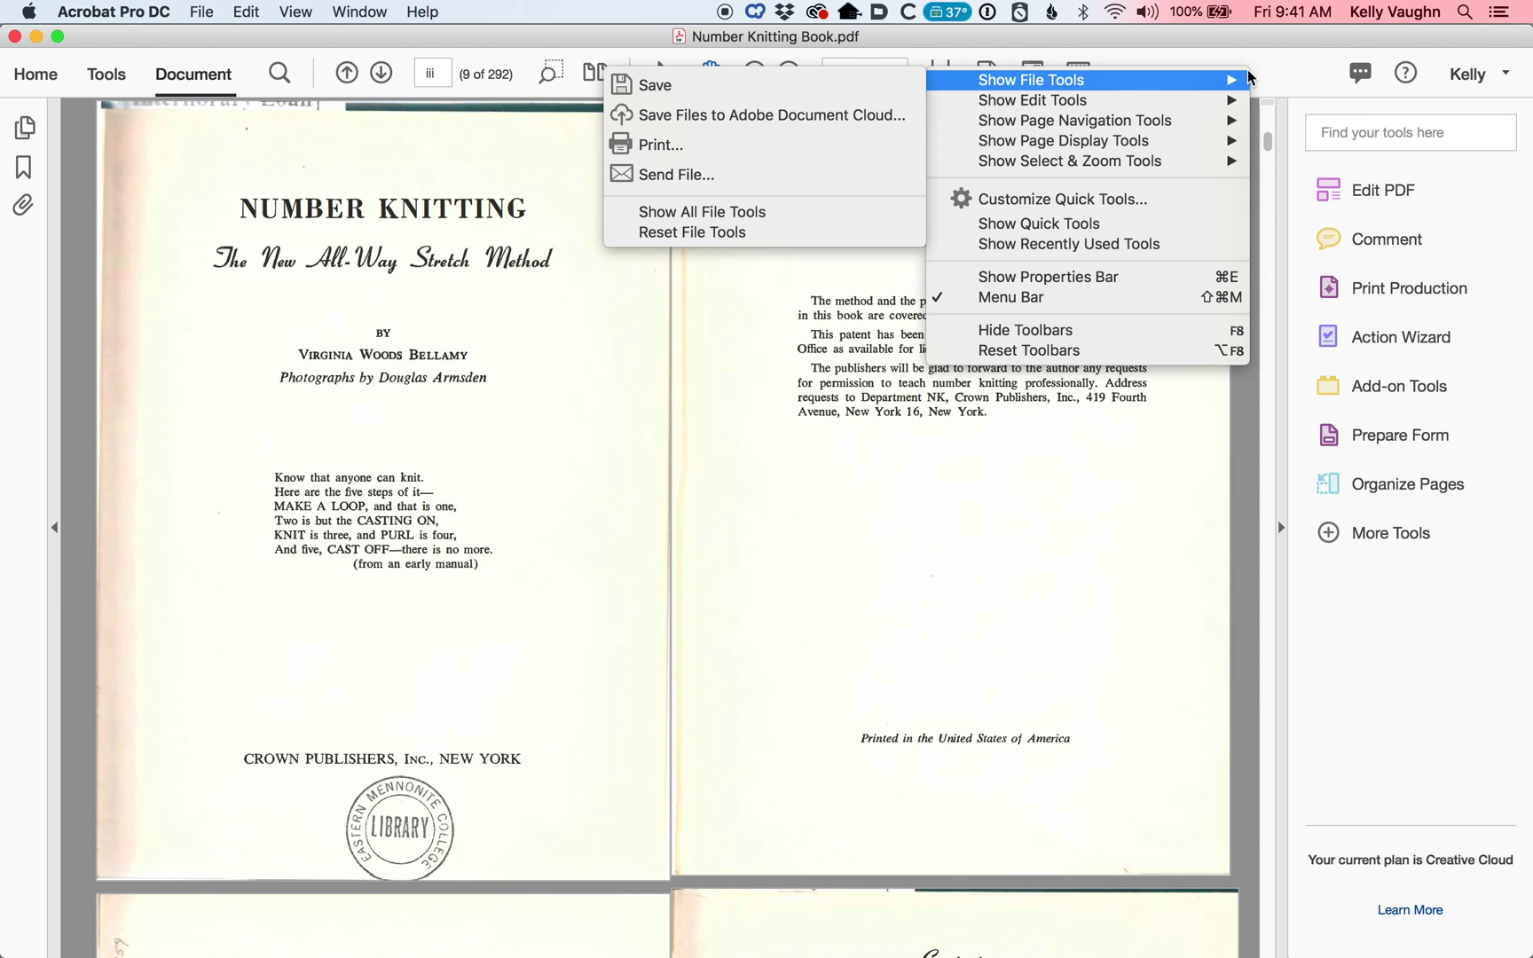
Show the quick tools on the toolbar again and open the Customize Quick Tools options
click(1128, 224)
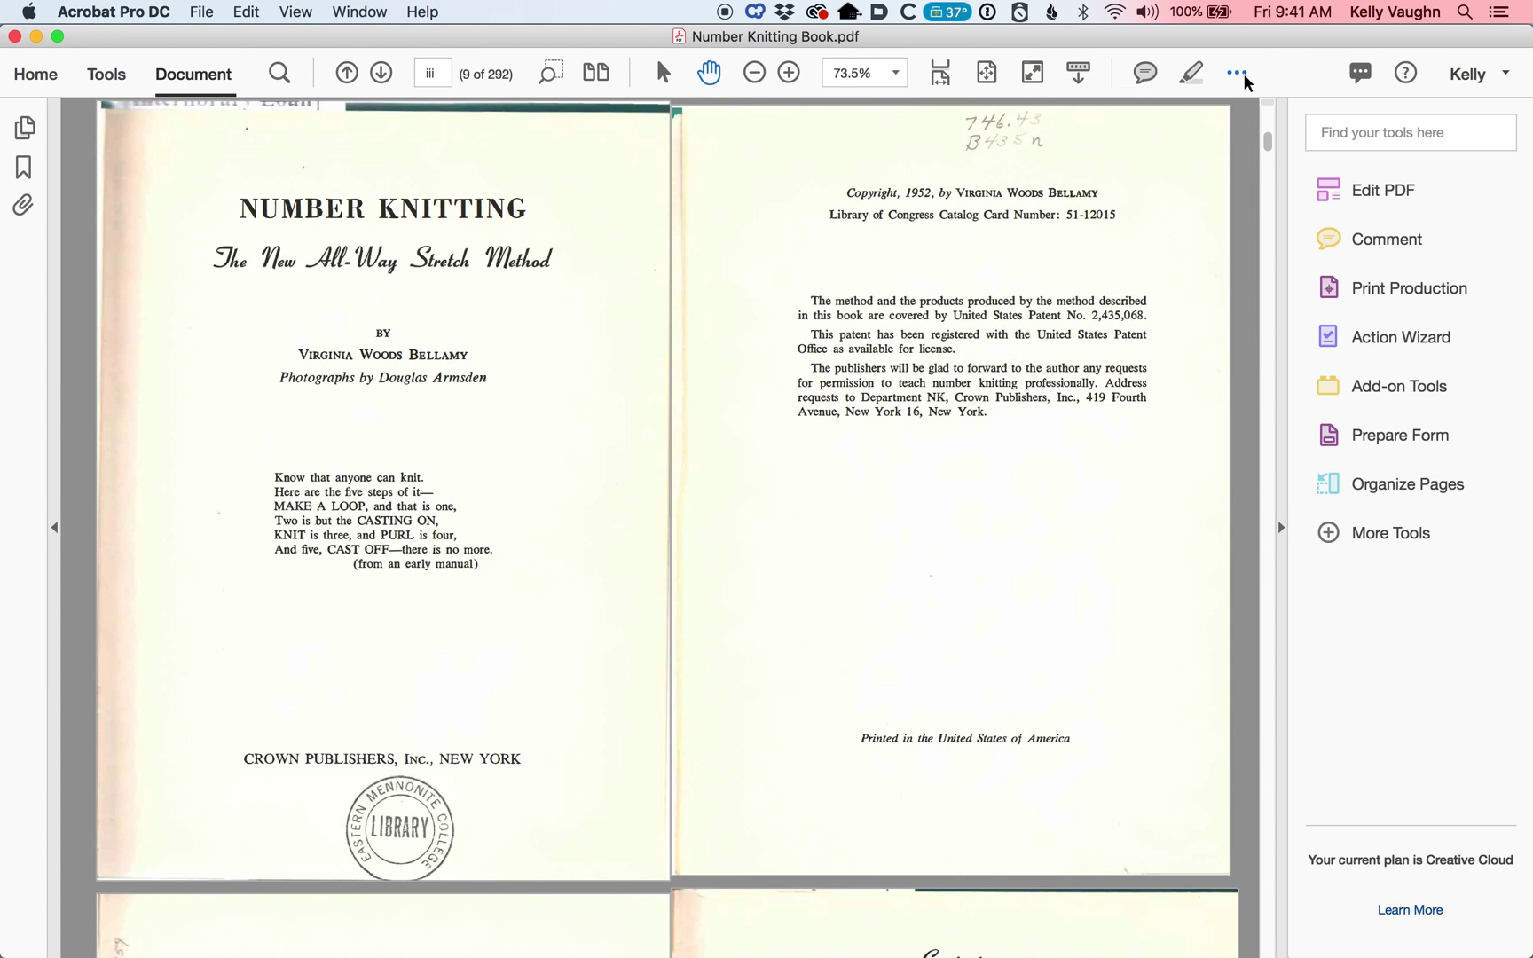
click(1245, 75)
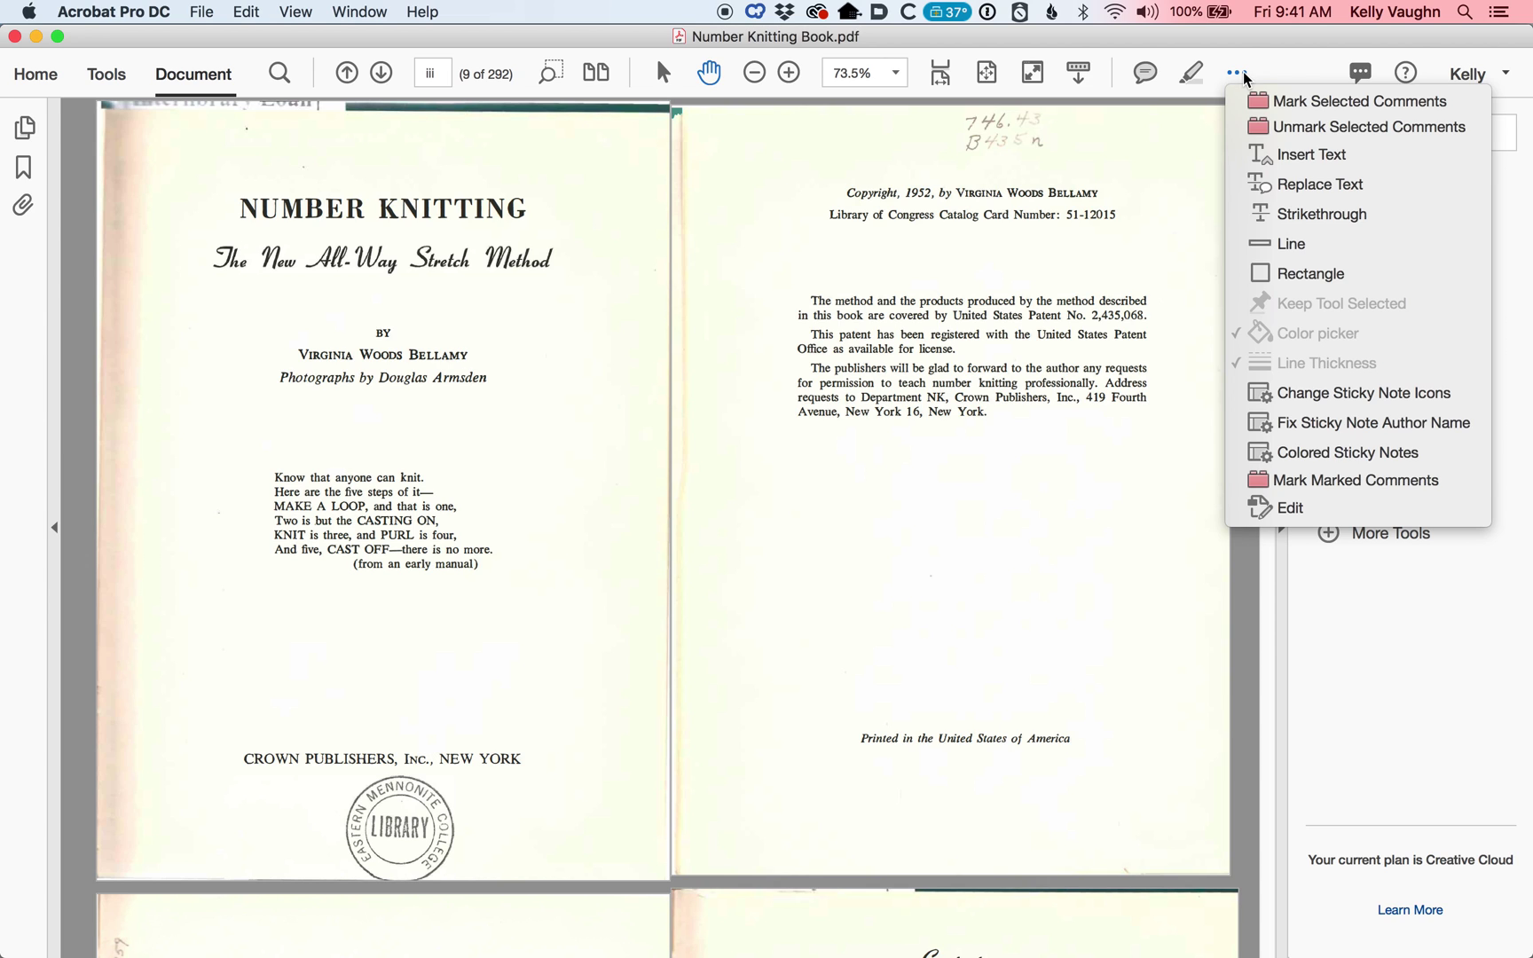
right_click(1280, 73)
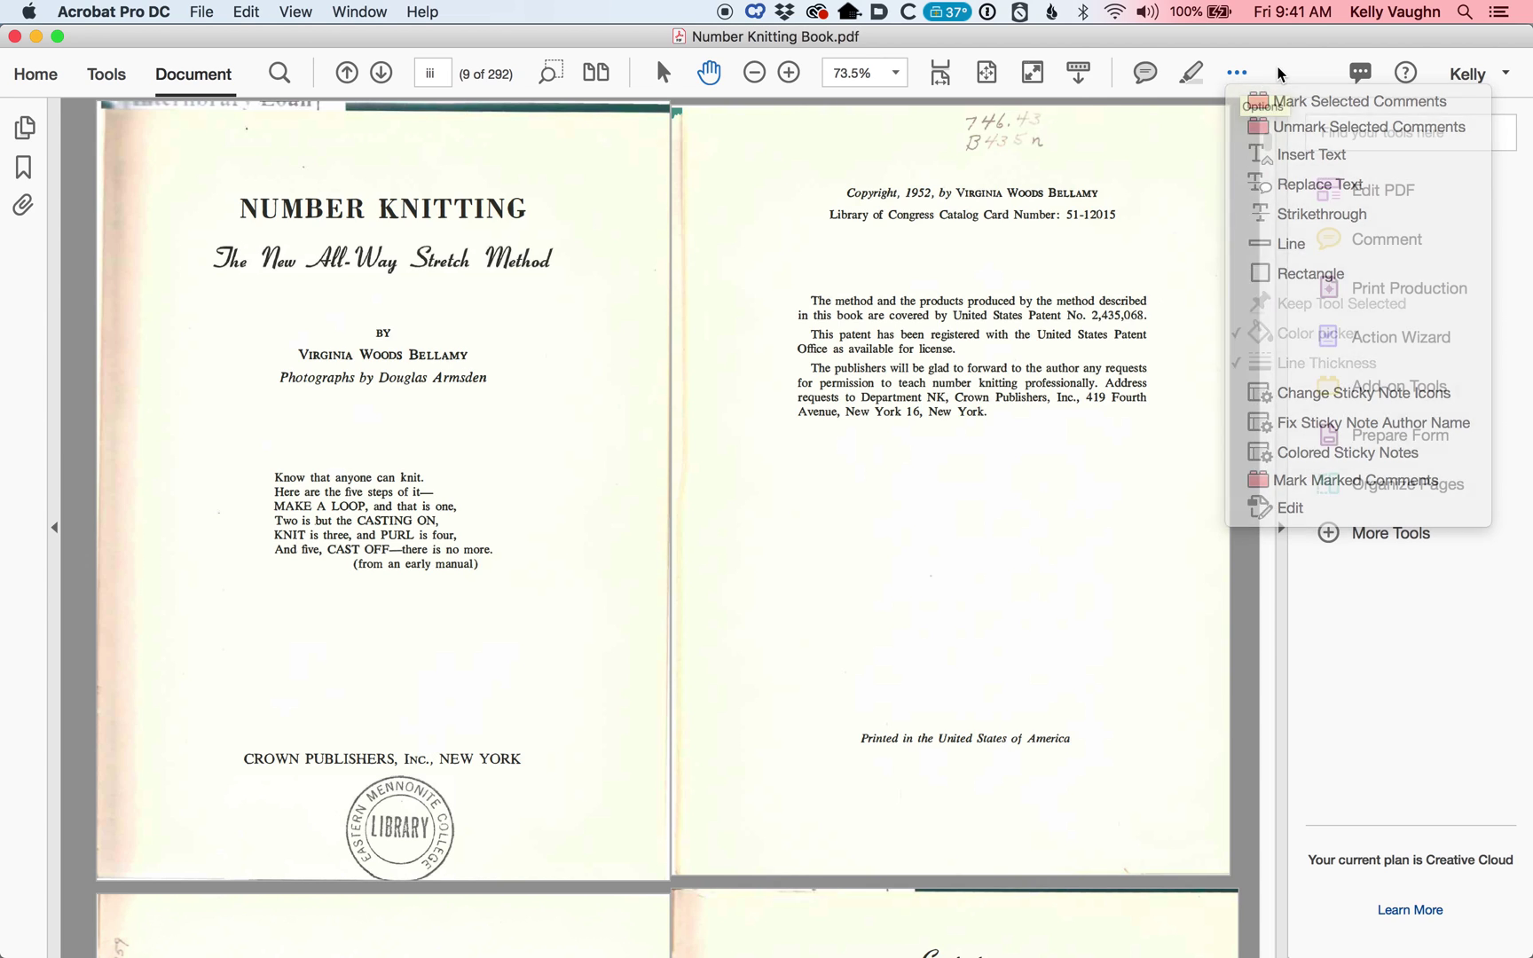
click(1134, 204)
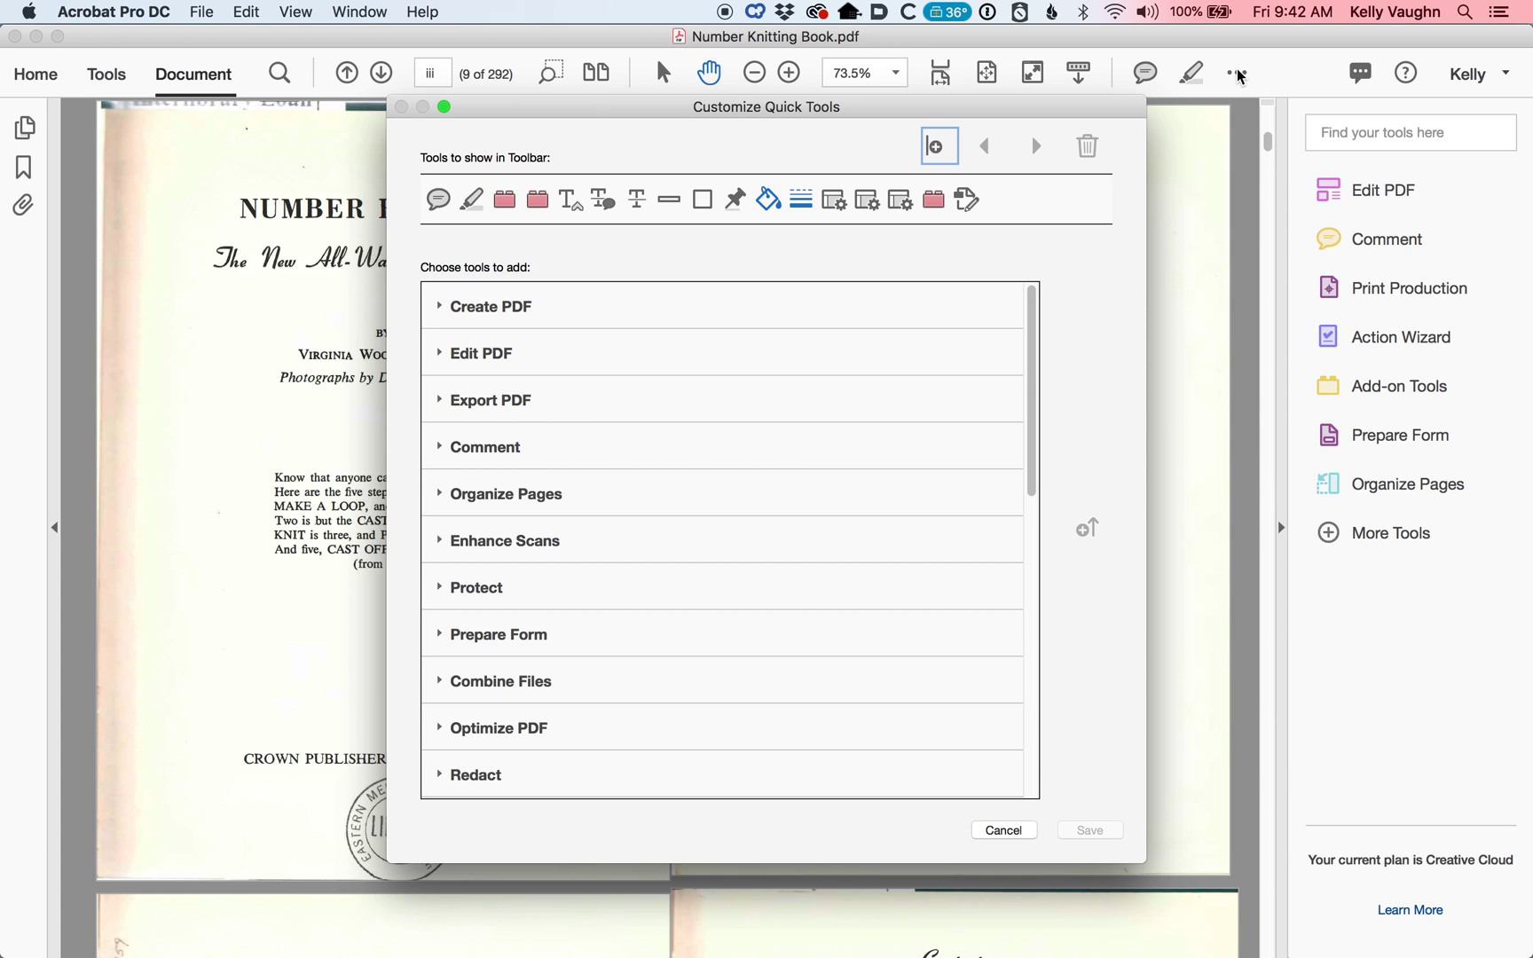
Cancel Customize Quick Tools, search the Tools centre for 'custom', and open Create Custom Tool
click(997, 830)
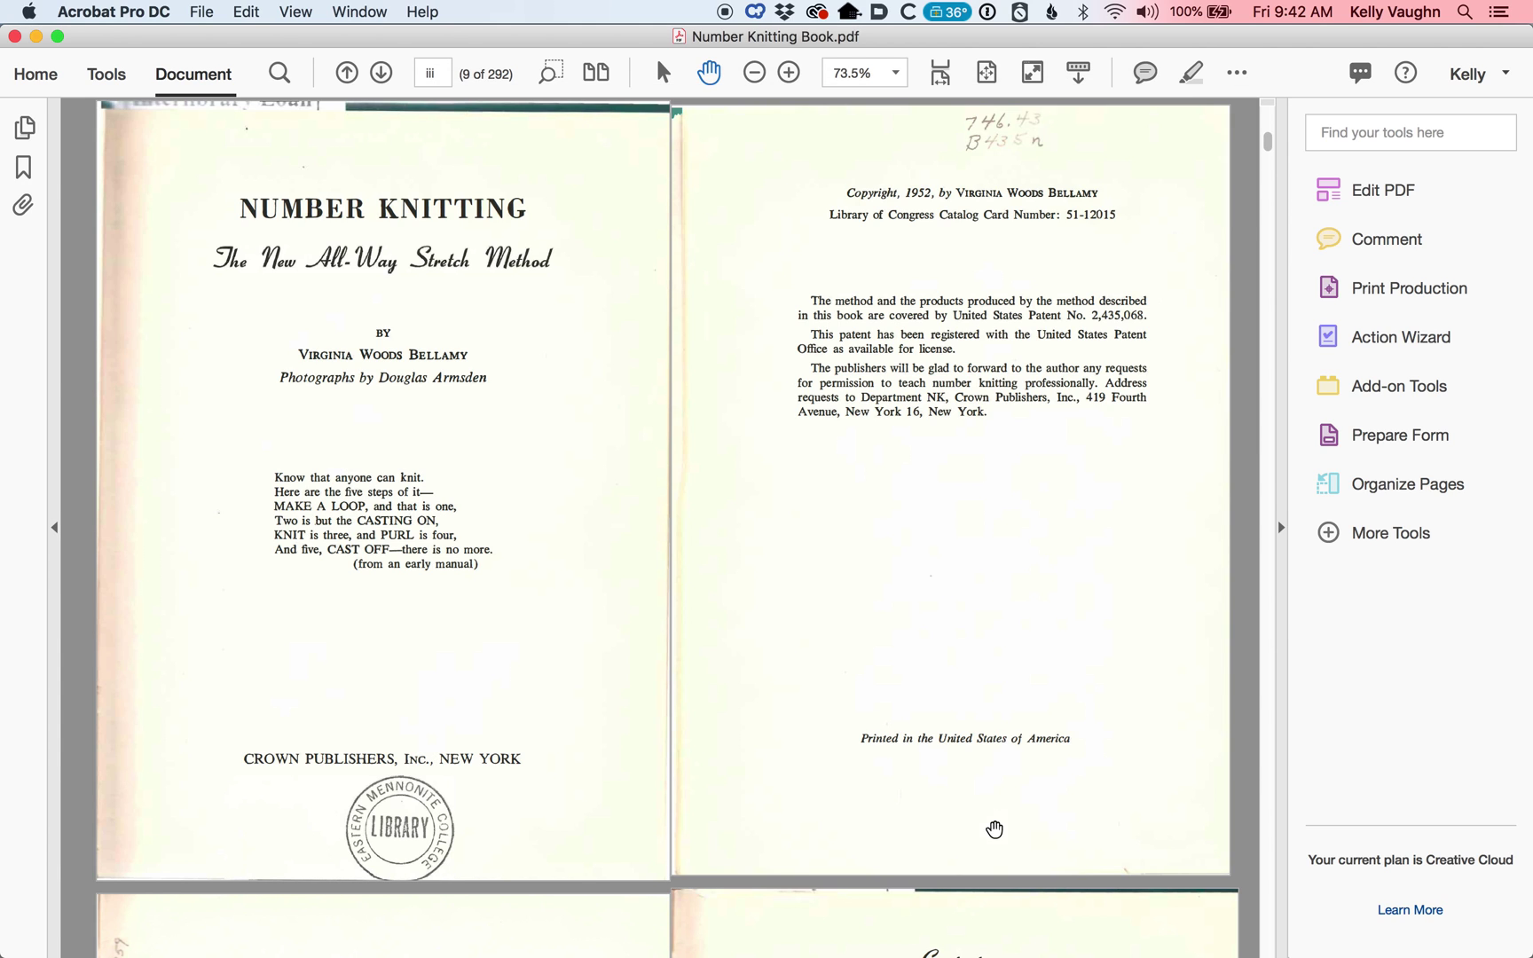
right_click(1296, 85)
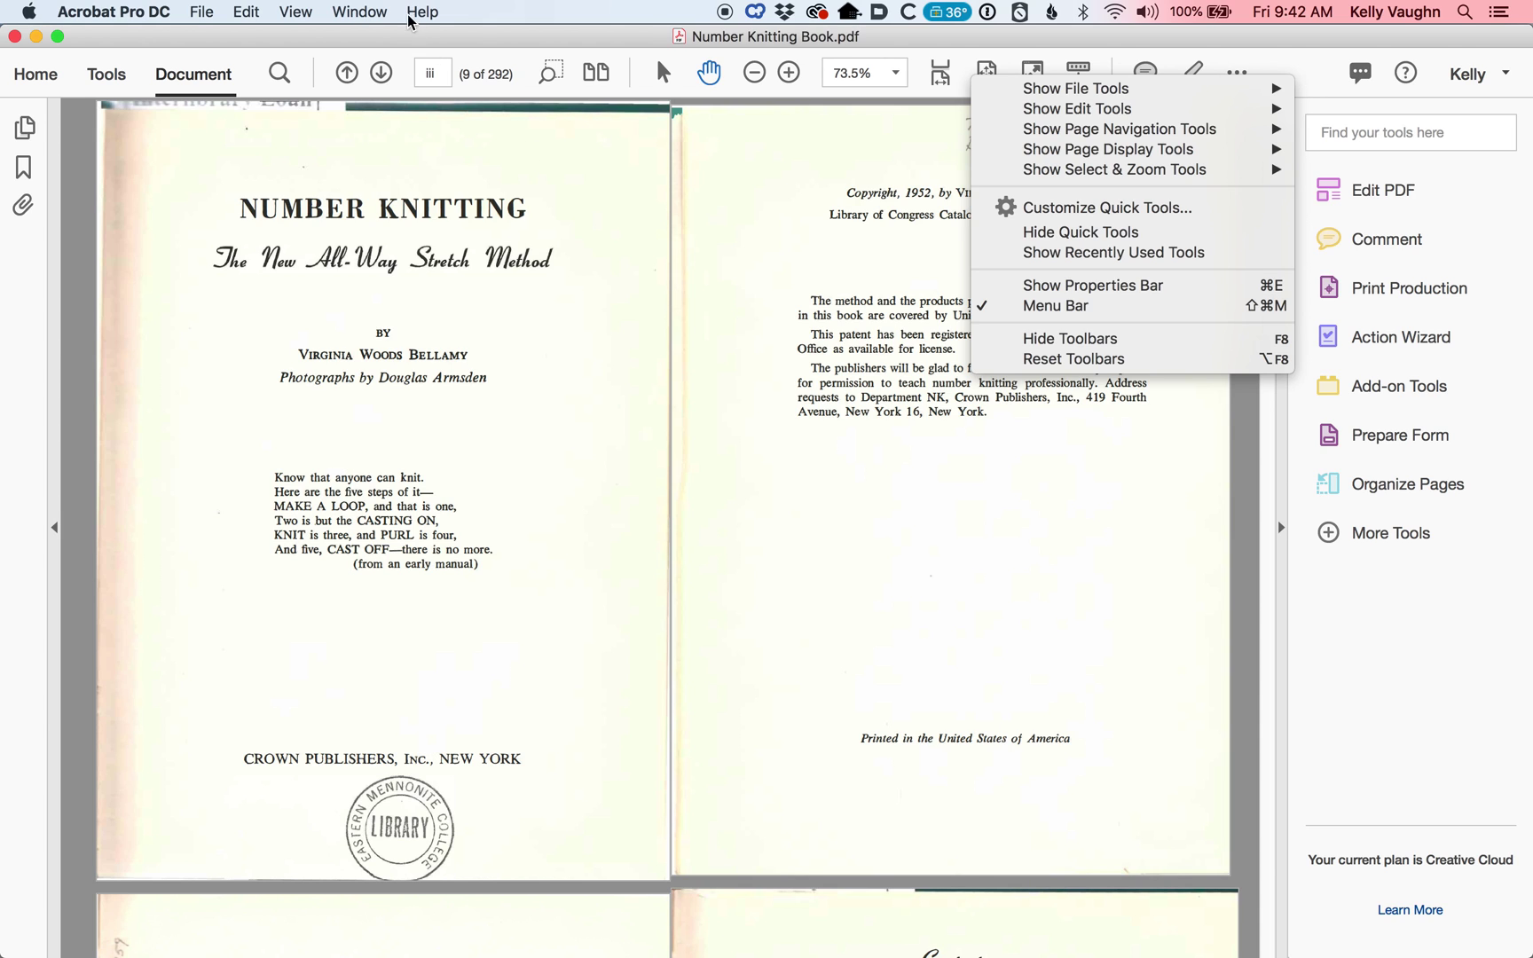
click(332, 35)
click(109, 79)
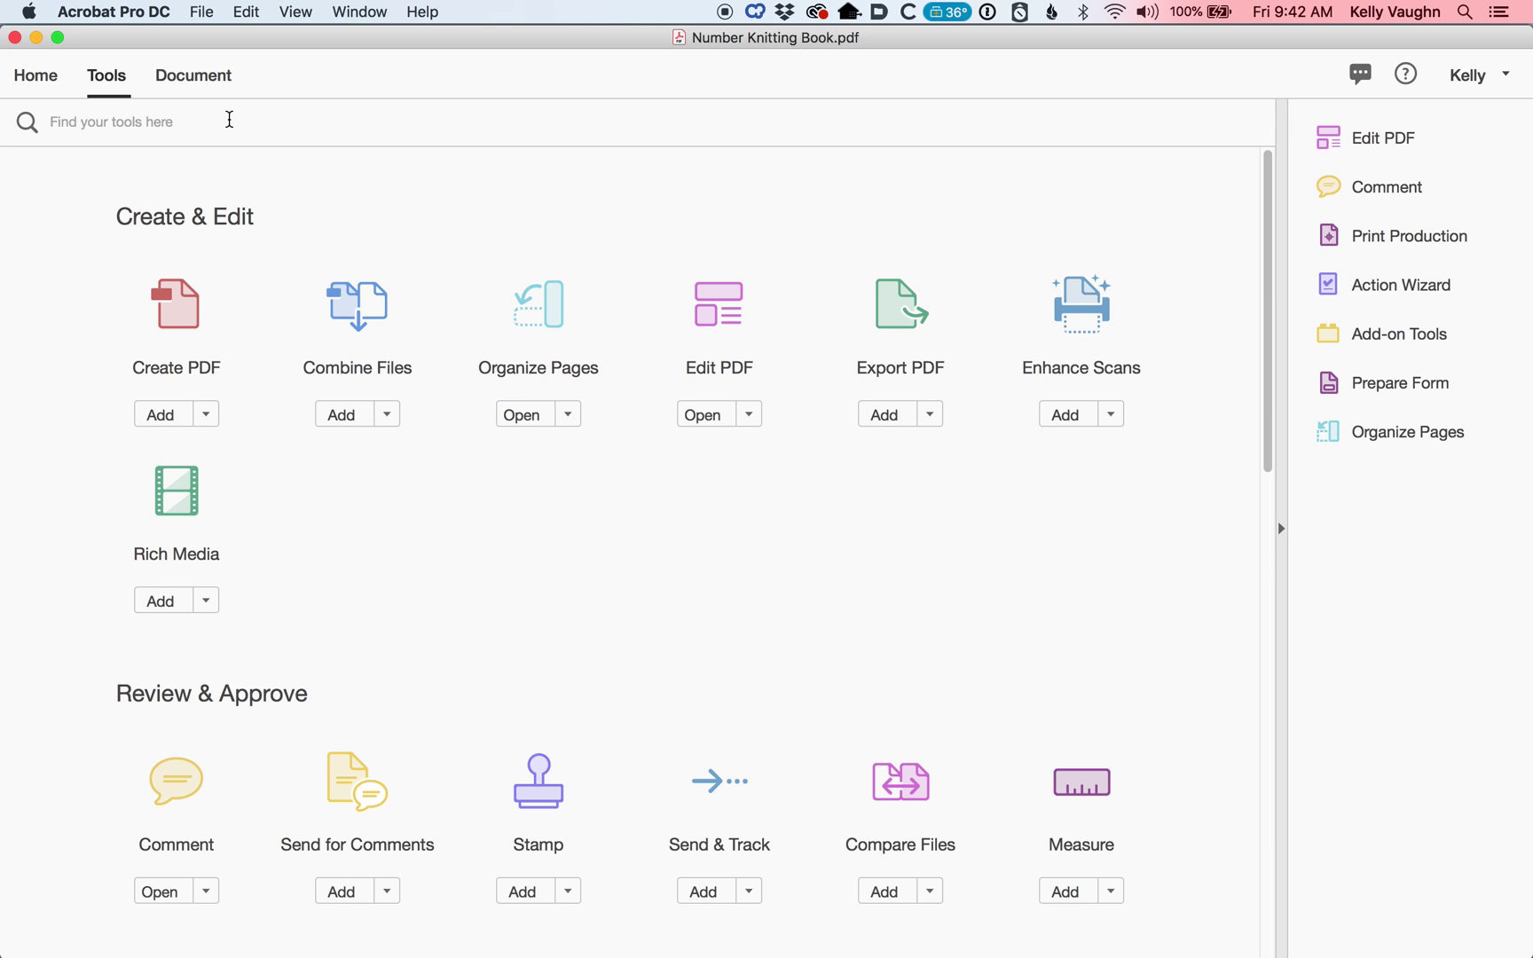
text(custom)
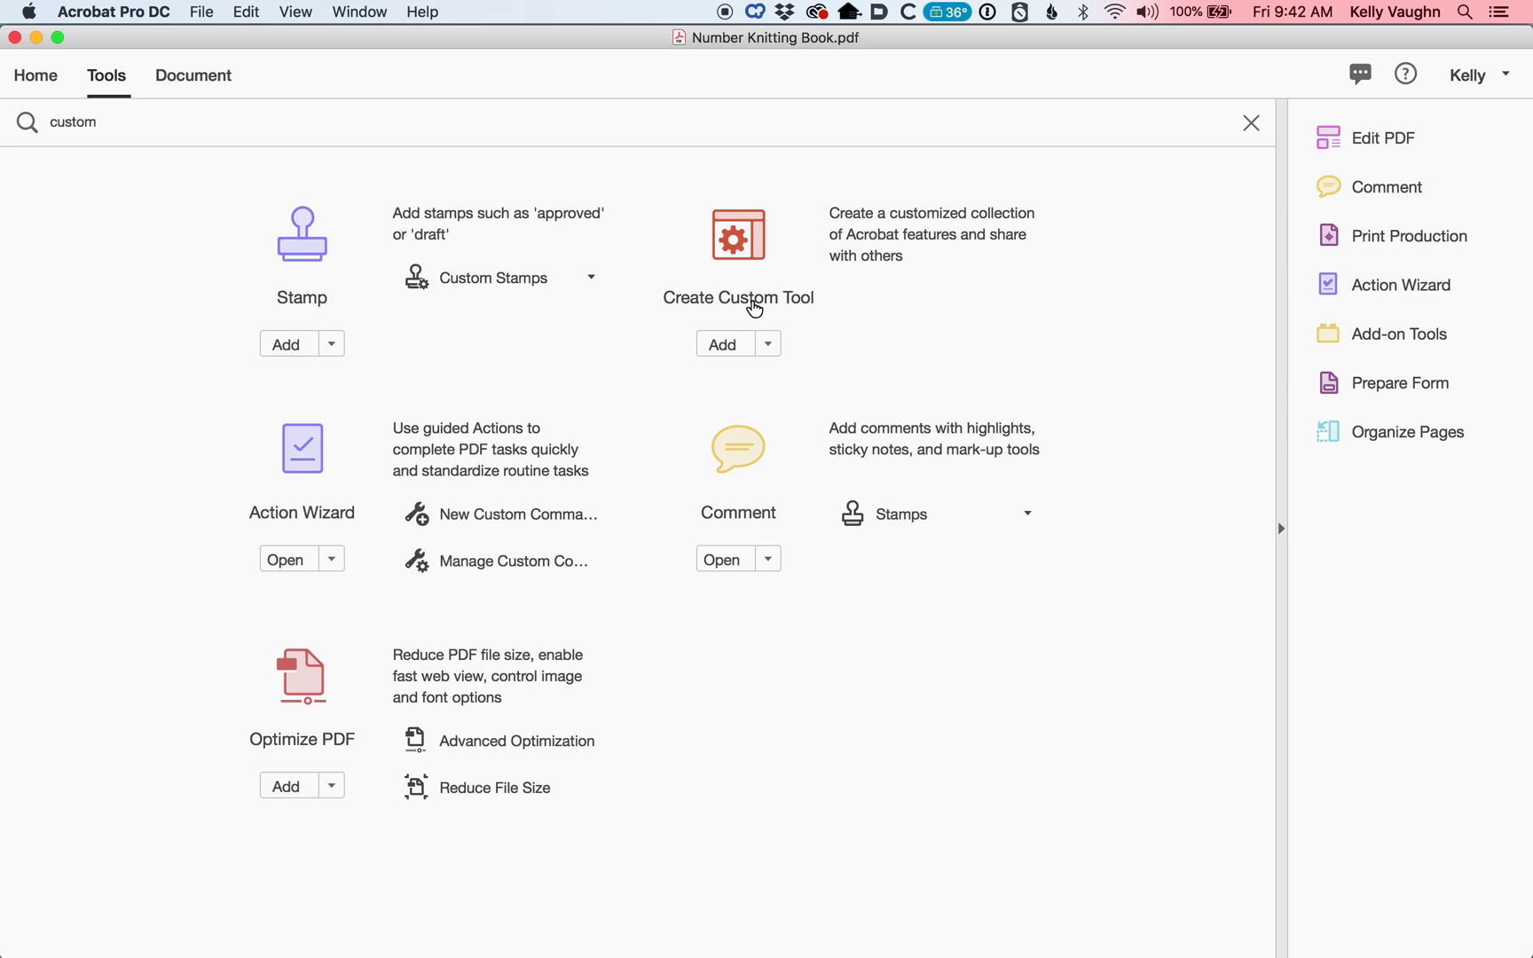
click(739, 253)
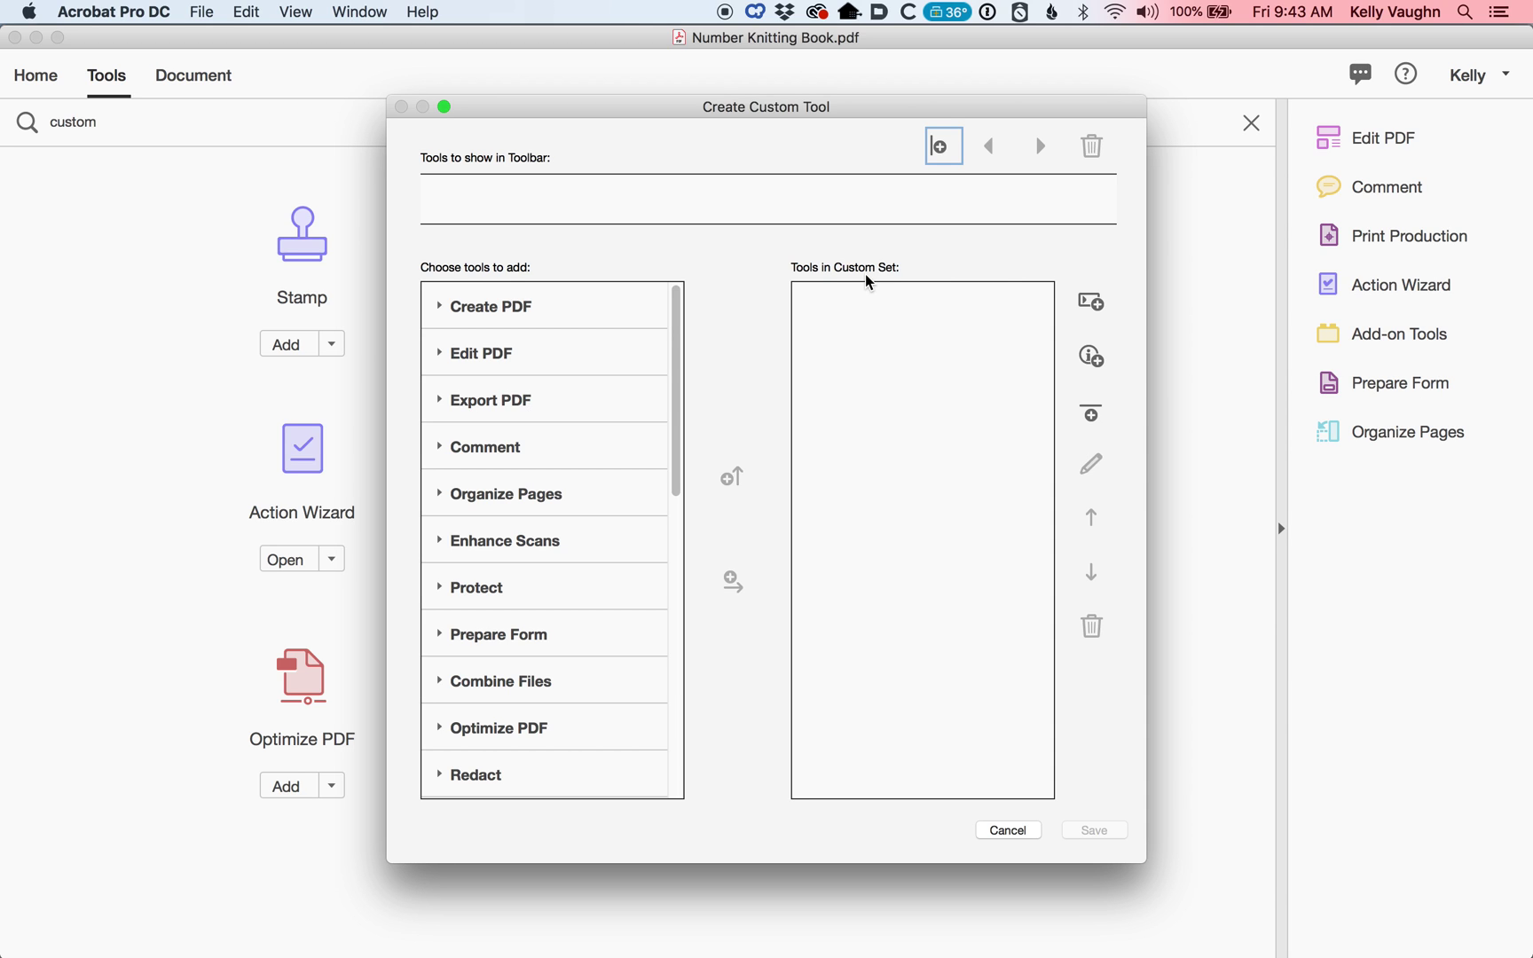
click(446, 341)
Add the Comment tools Sticky Note, Highlight, Text and Insert Text to the custom toolbar
click(434, 449)
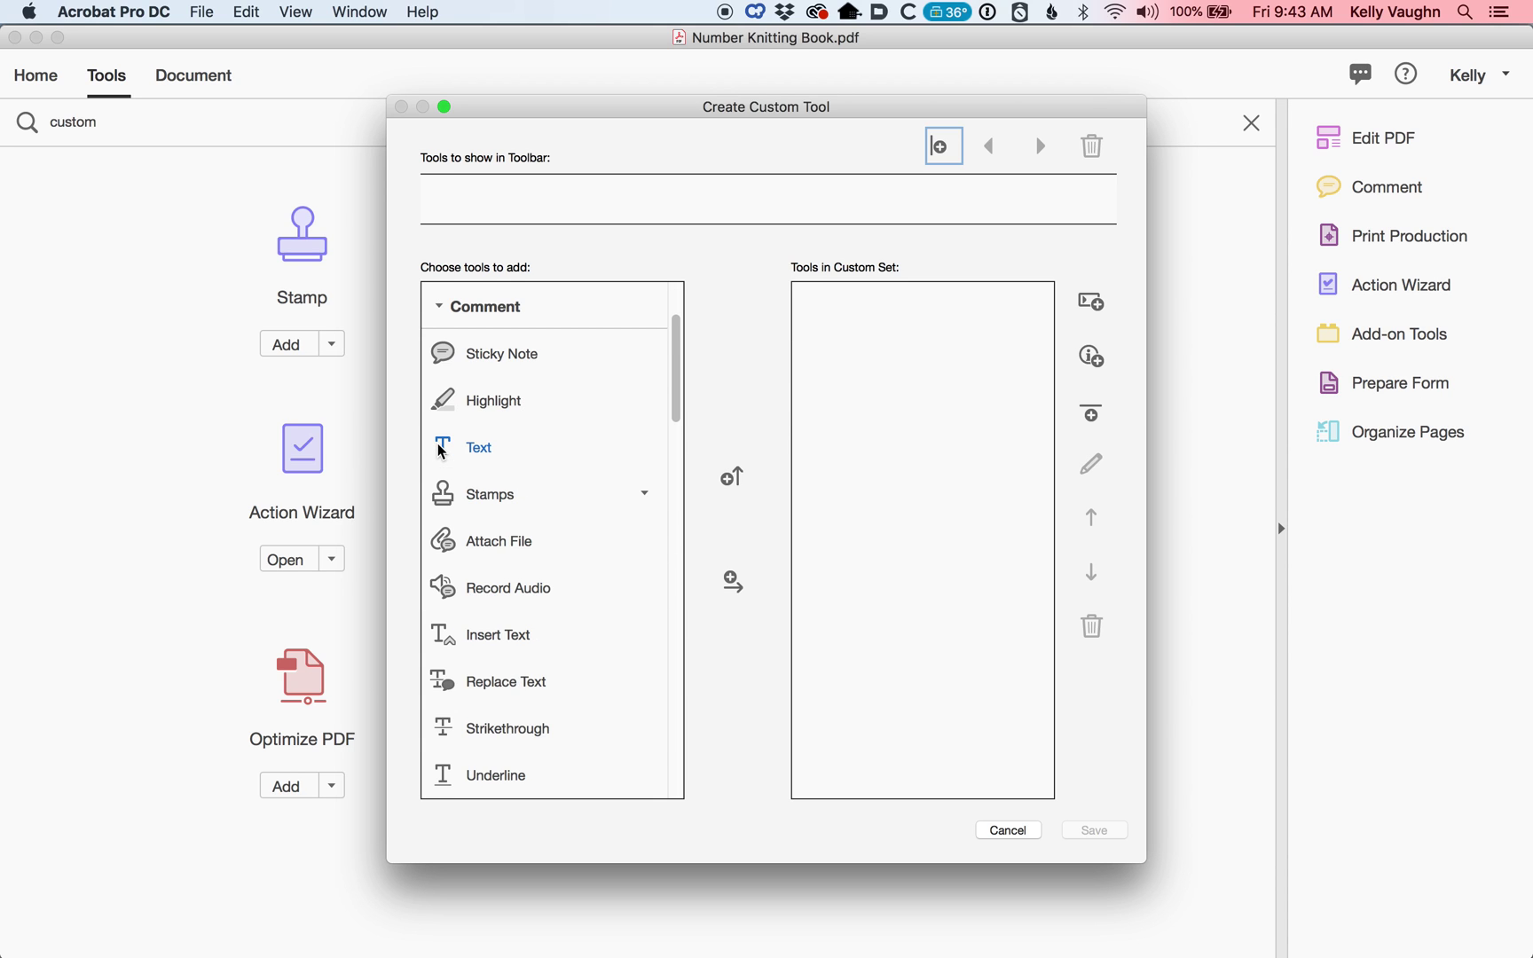
click(486, 355)
click(731, 477)
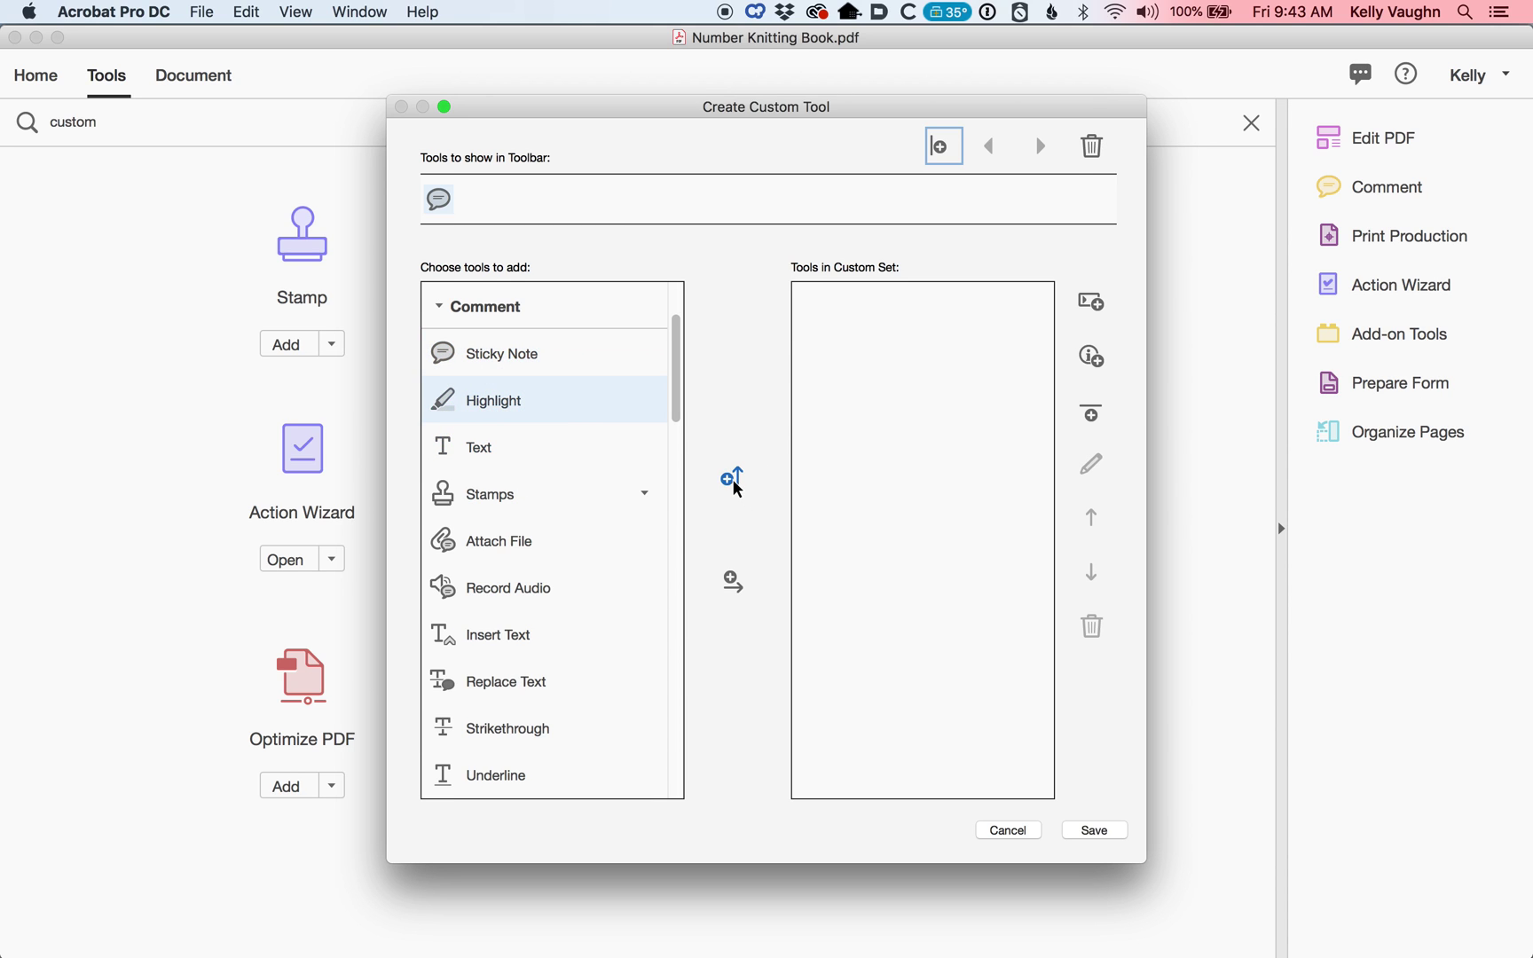
click(733, 484)
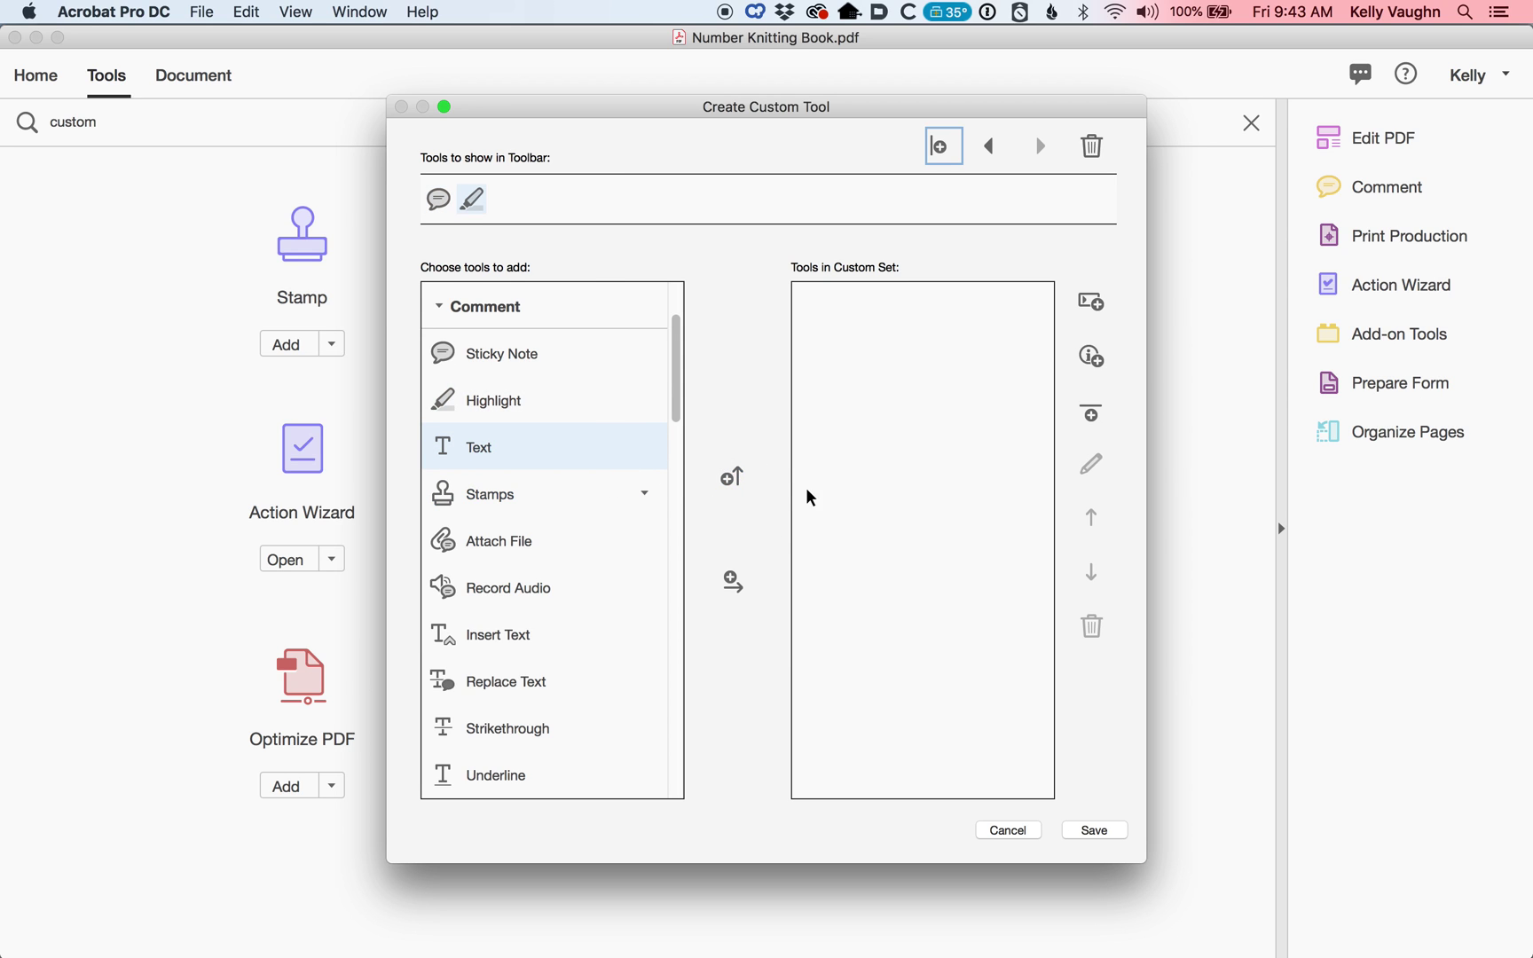
click(731, 477)
scroll(557, 515, down, 2)
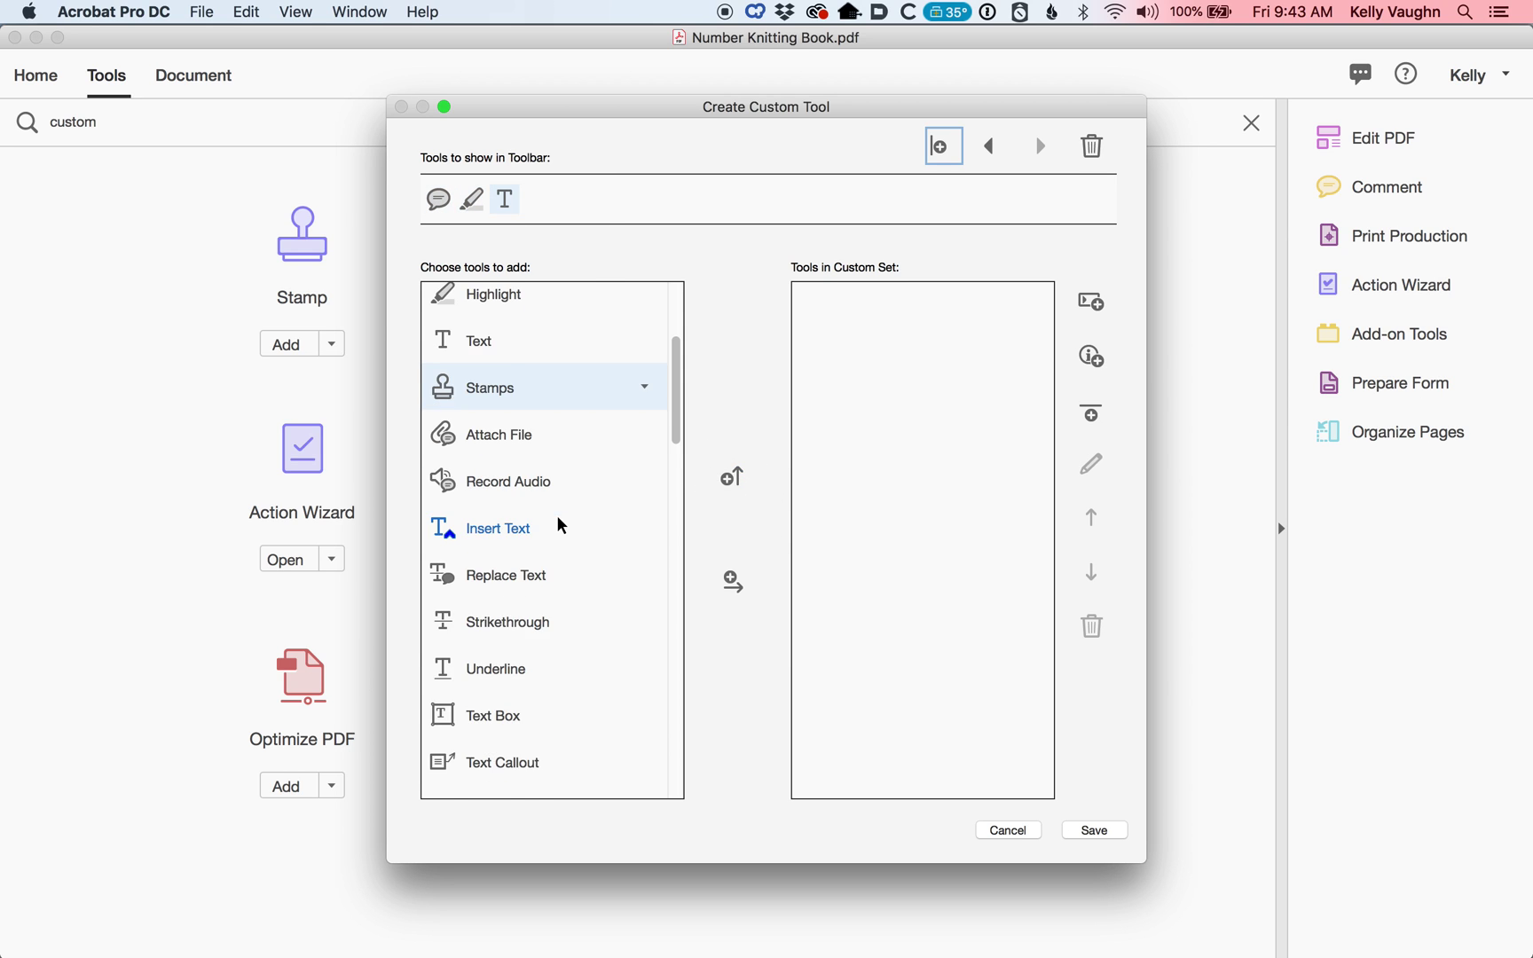
scroll(486, 400, up, 5)
click(493, 765)
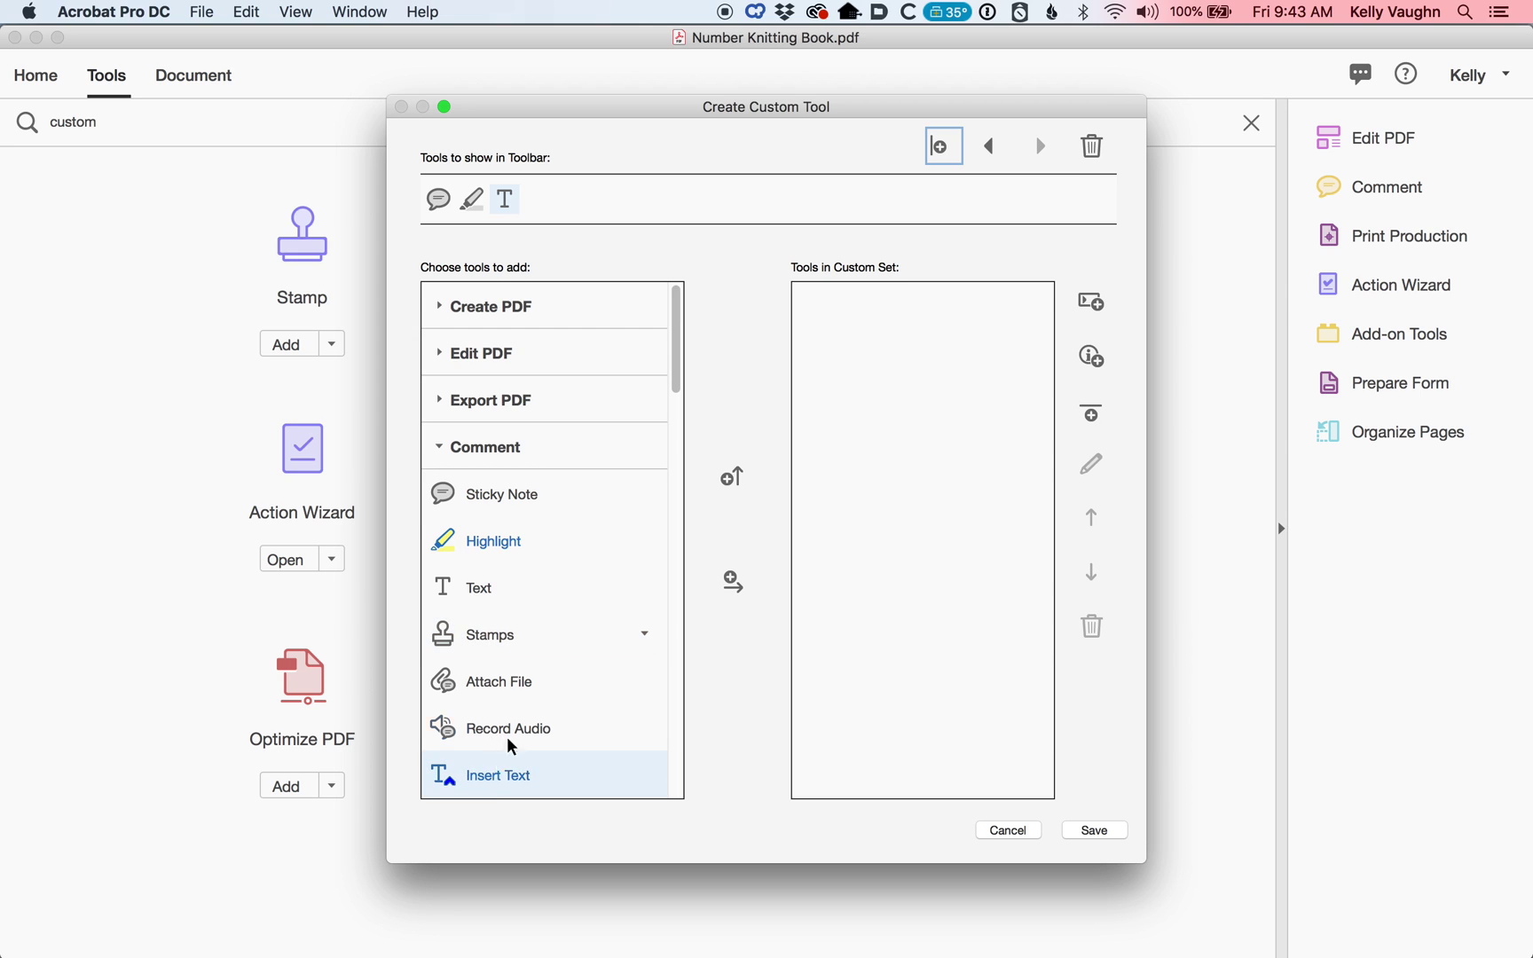
click(731, 478)
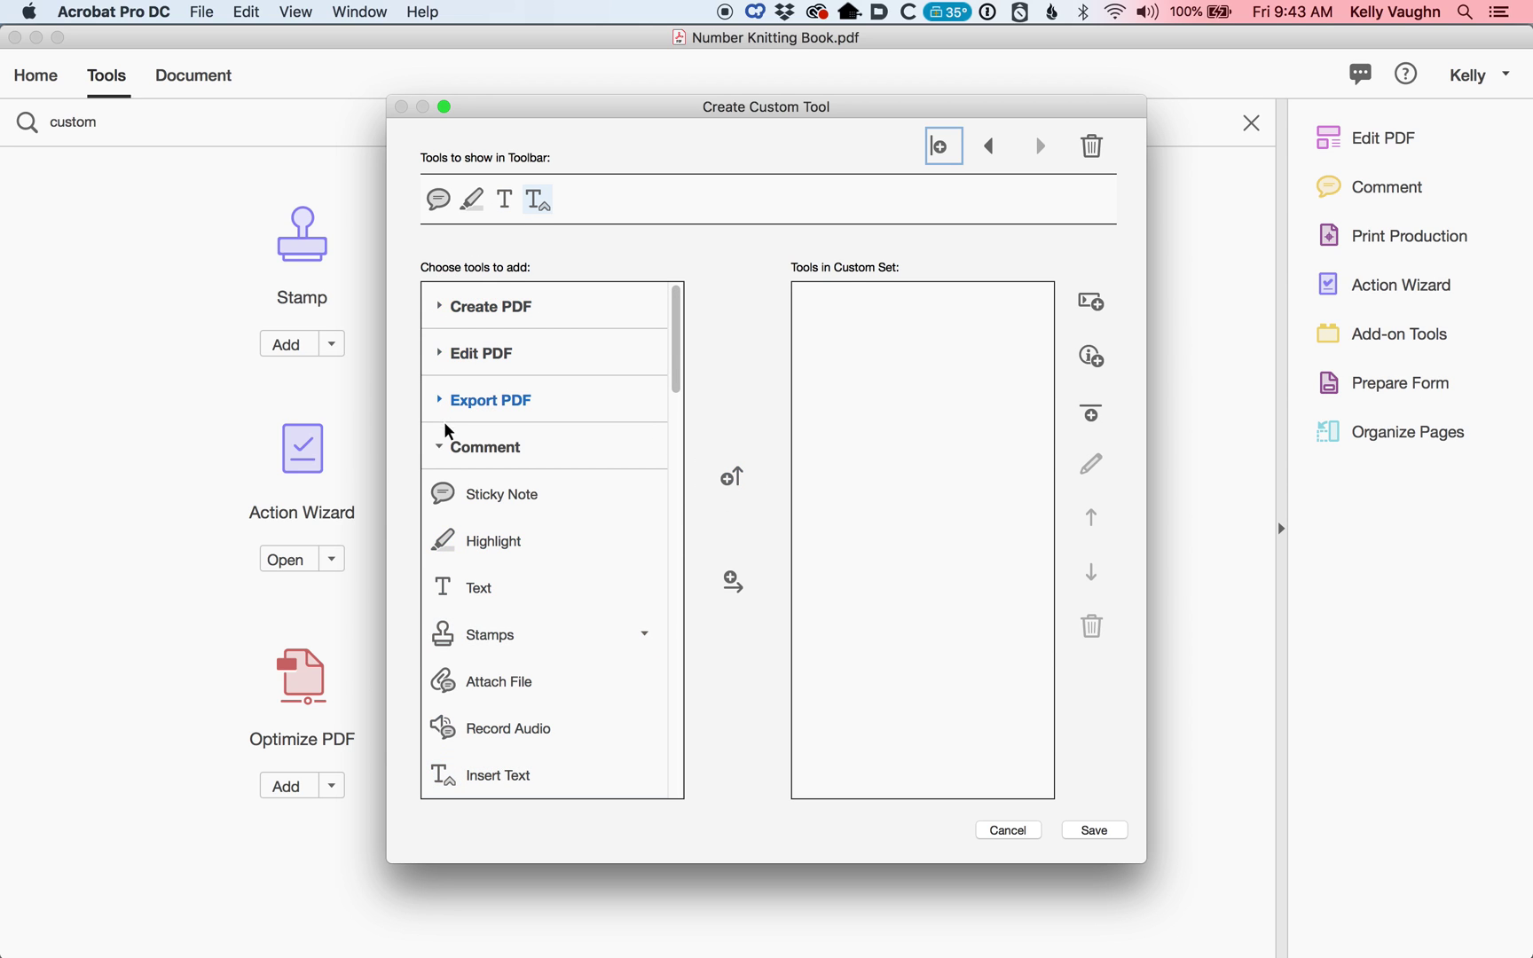
Add the Edit PDF tools Link and Edit to the custom toolbar
click(436, 443)
click(476, 321)
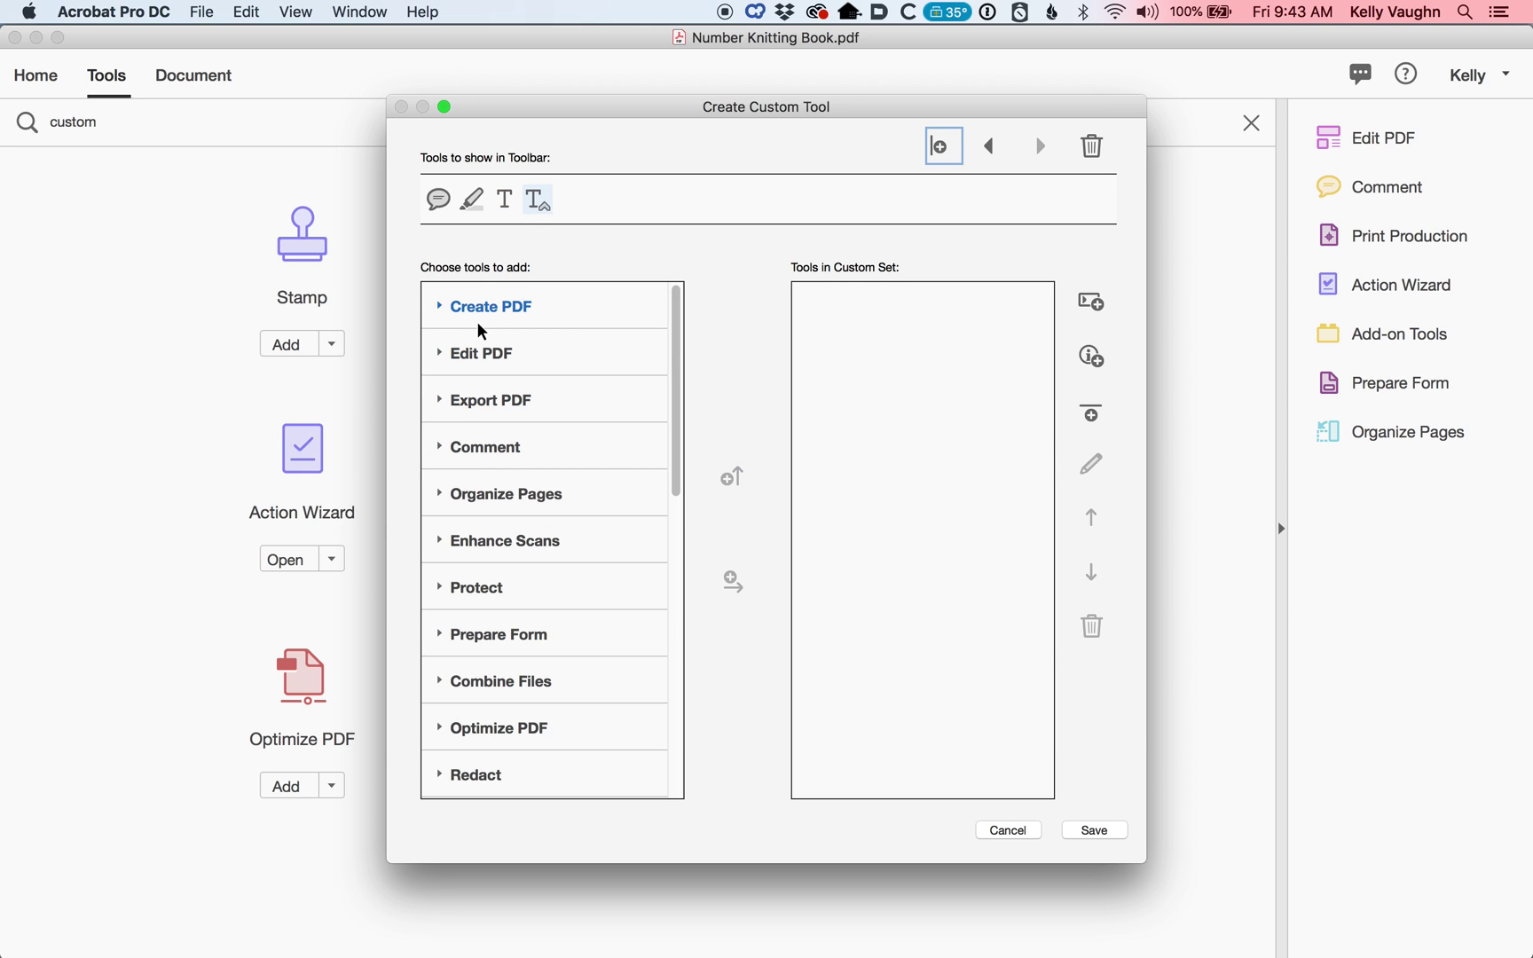
click(436, 351)
click(435, 353)
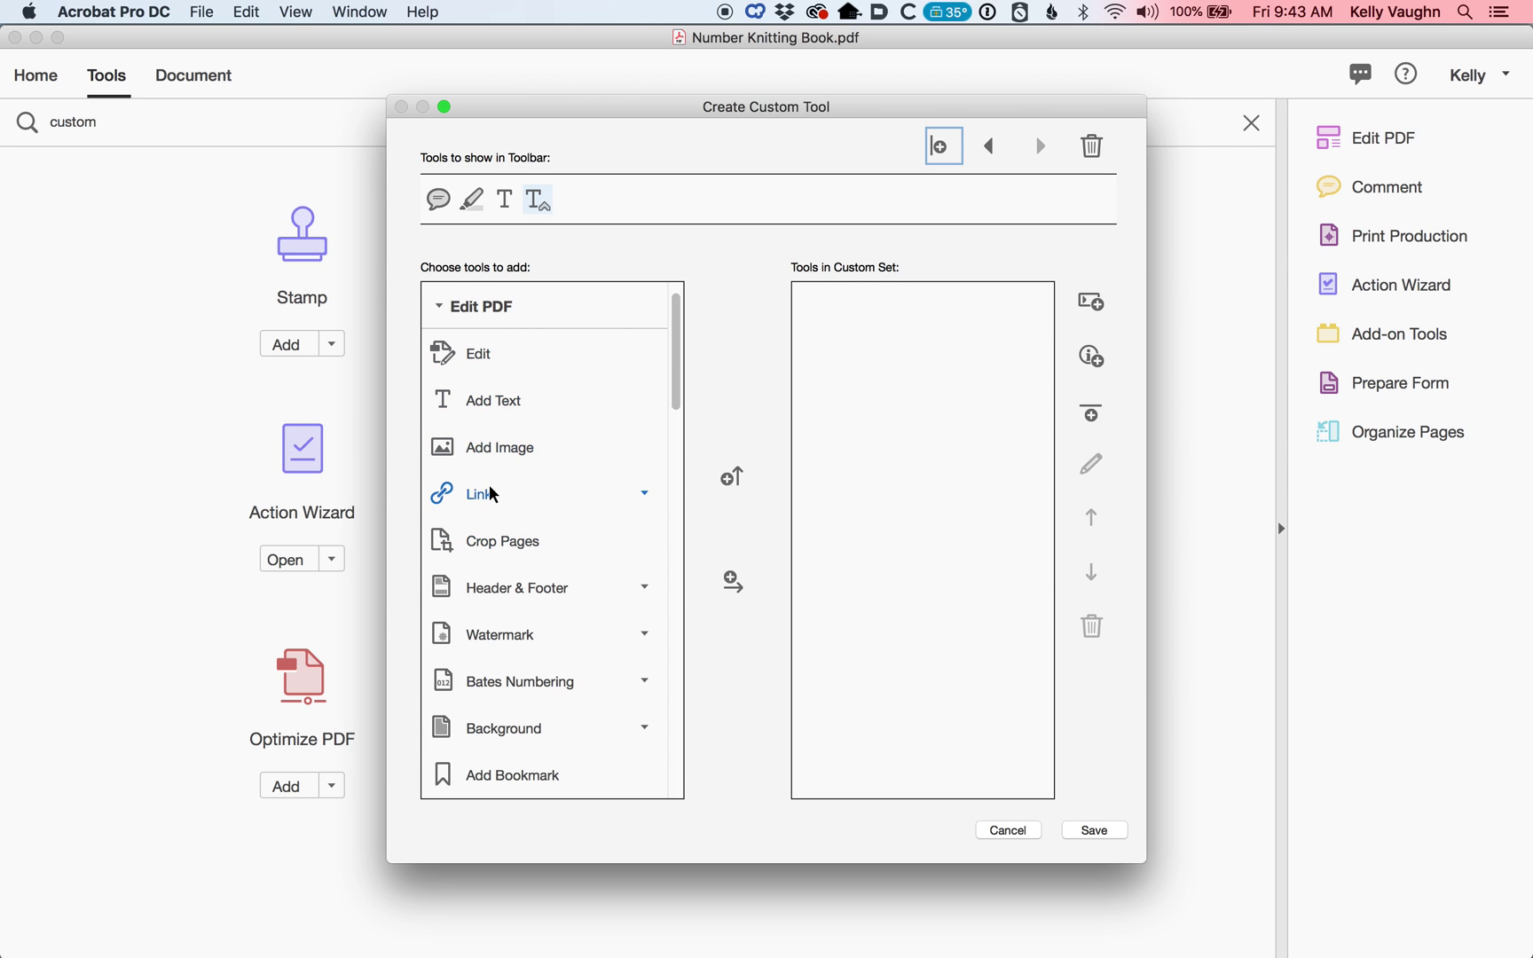
click(486, 349)
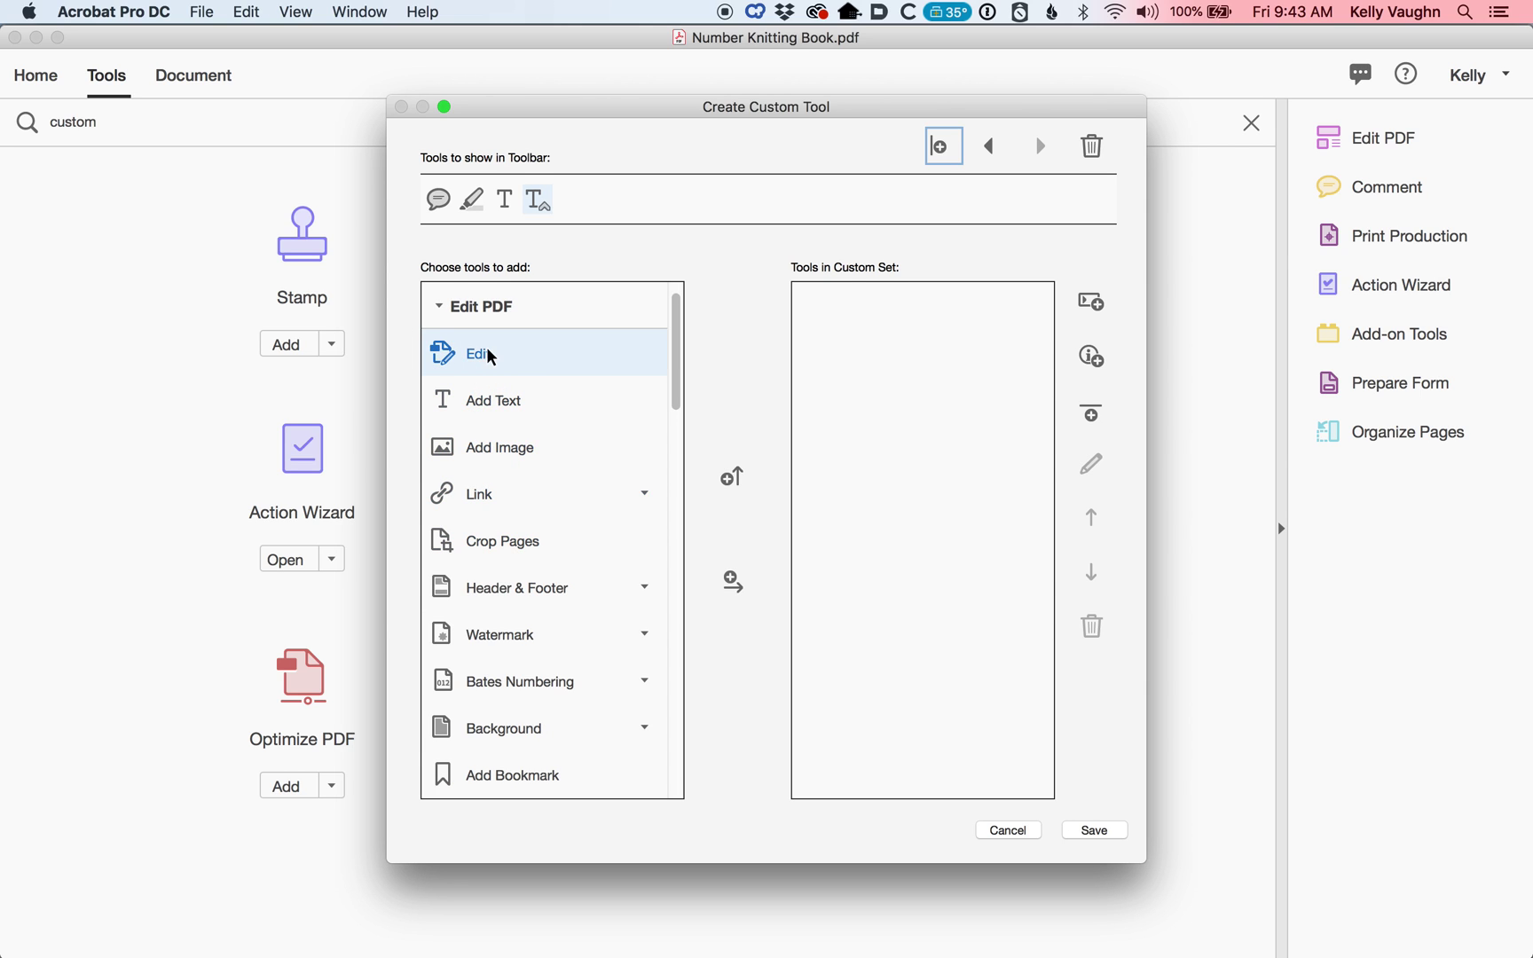
click(489, 499)
click(732, 477)
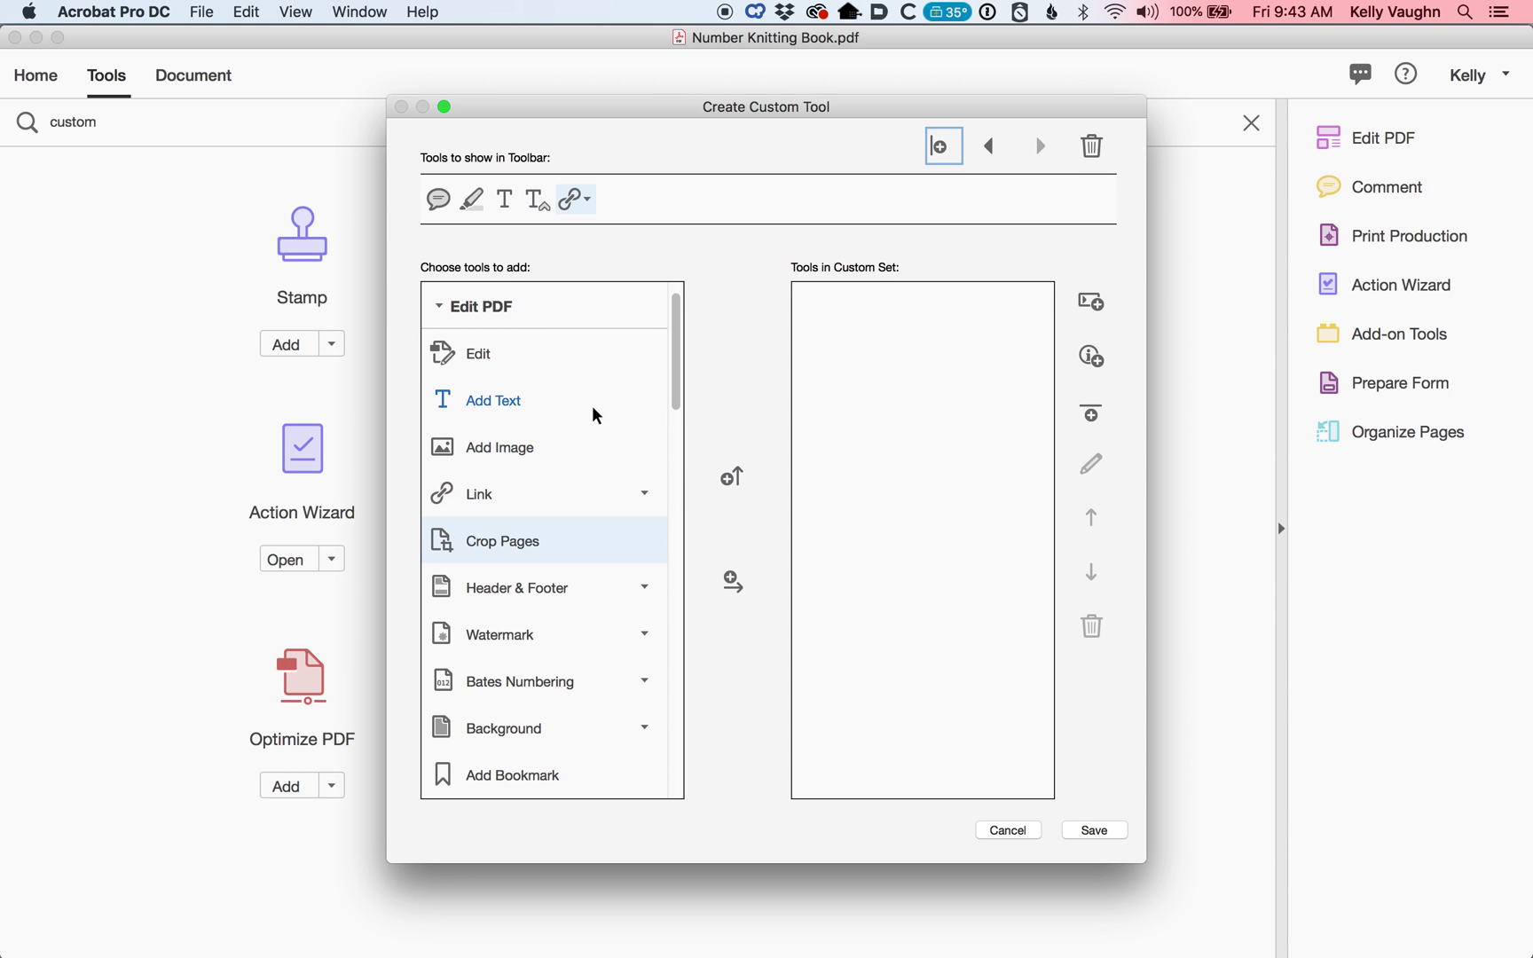
click(526, 349)
click(732, 479)
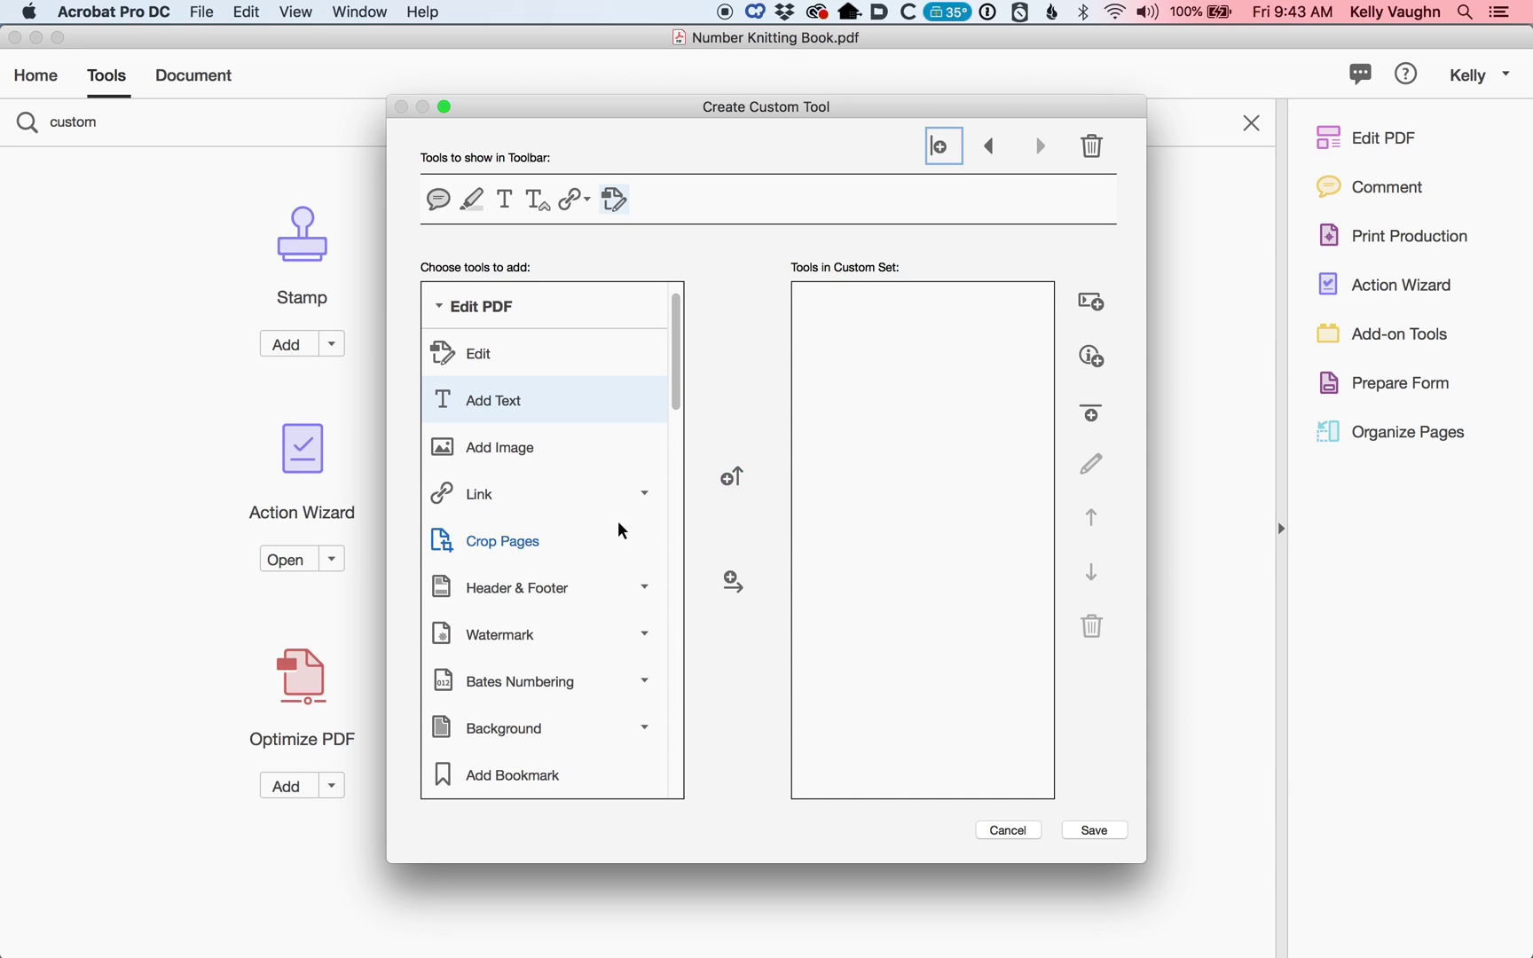
scroll(531, 539, down, 2)
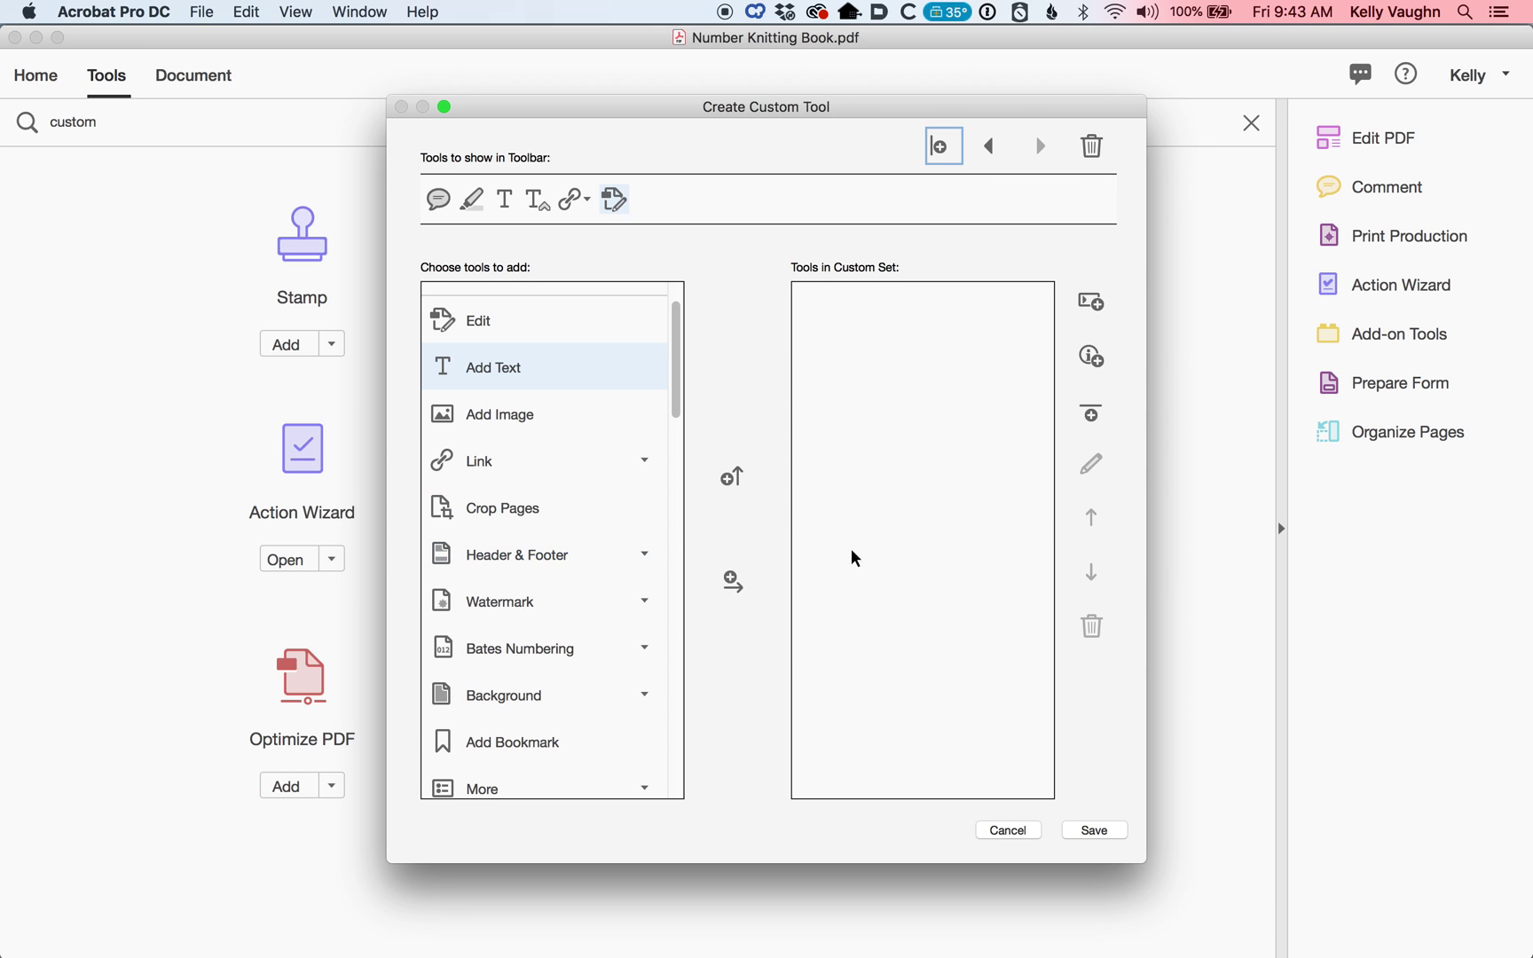
Add Add Bookmark, Crop Pages and Numbering to the custom tool set
drag(680, 417, 673, 465)
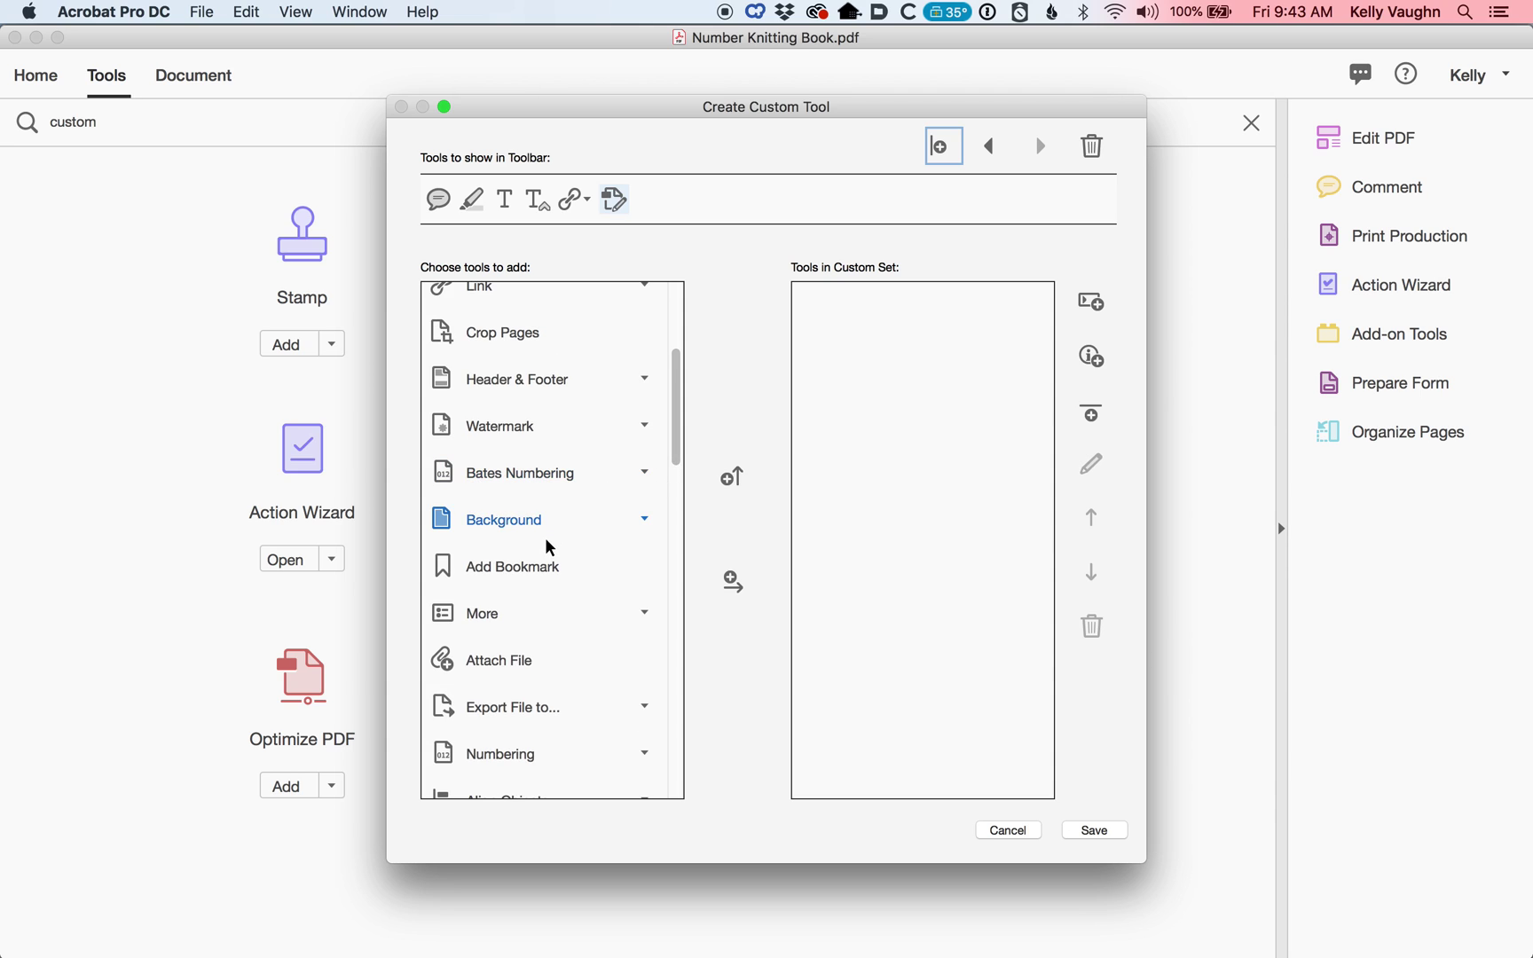
click(527, 566)
click(731, 582)
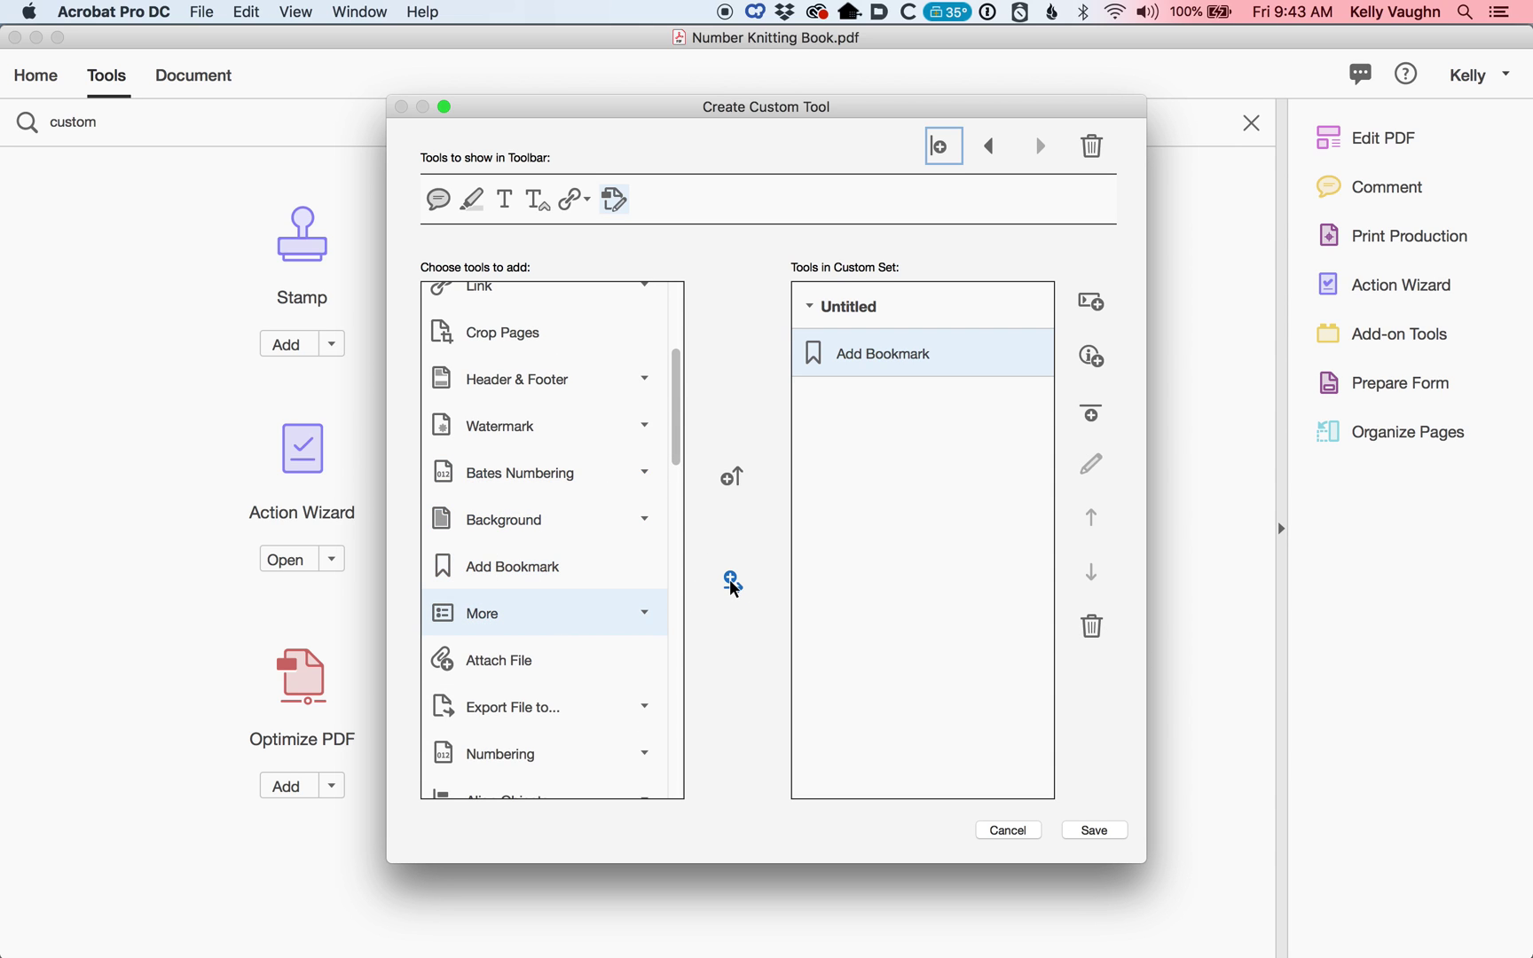
click(525, 334)
click(717, 581)
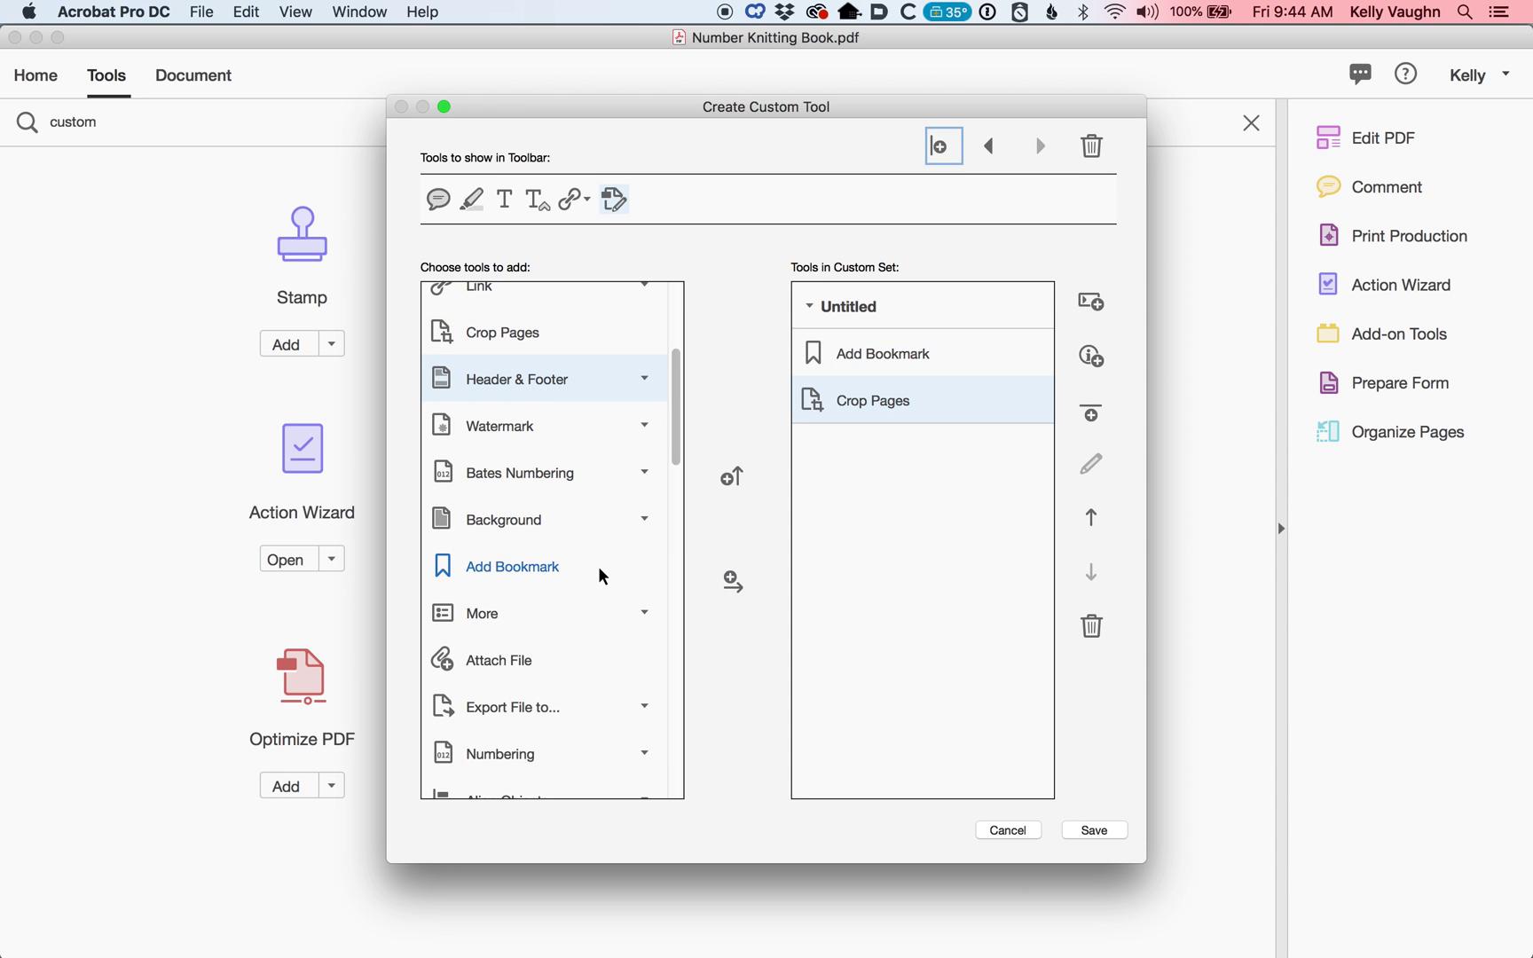
scroll(599, 569, down, 3)
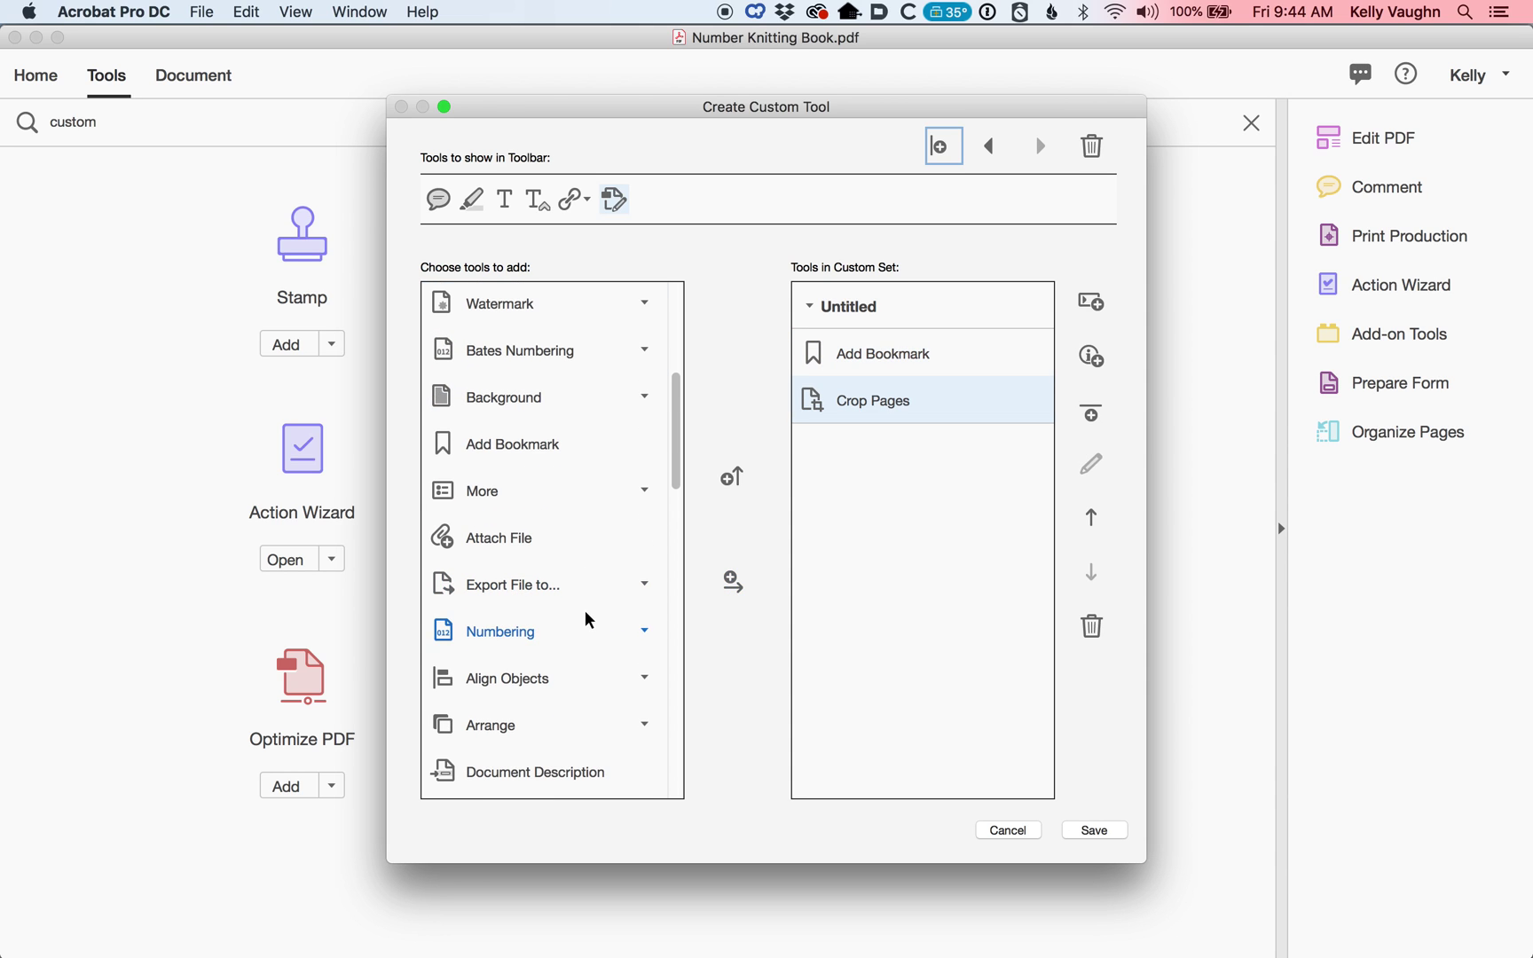
scroll(585, 611, down, 3)
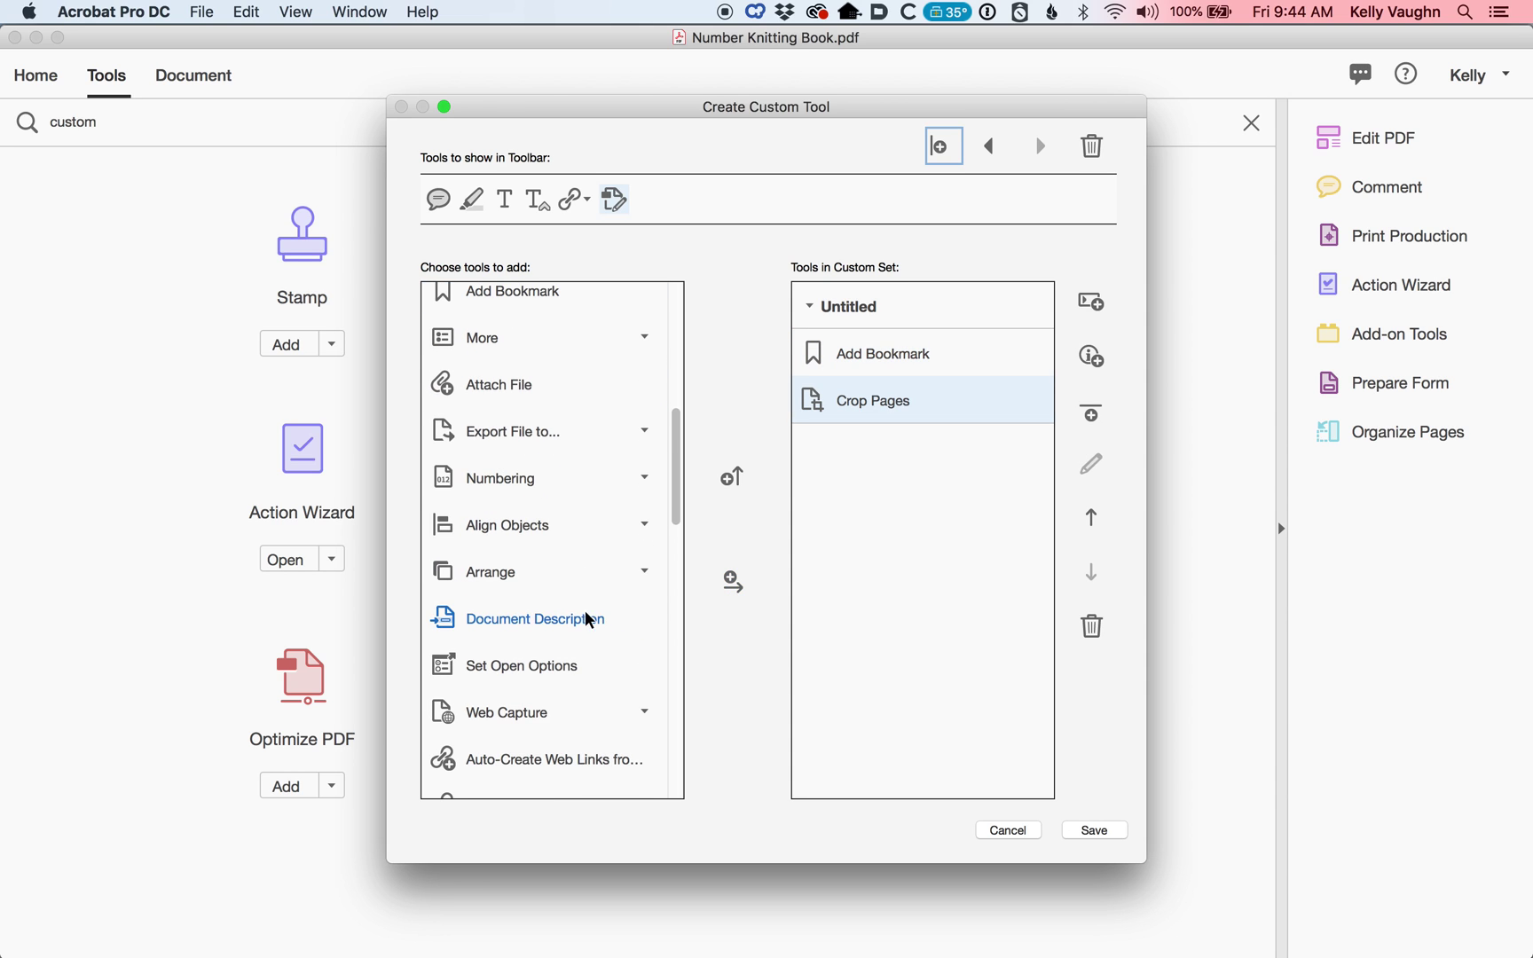
click(543, 470)
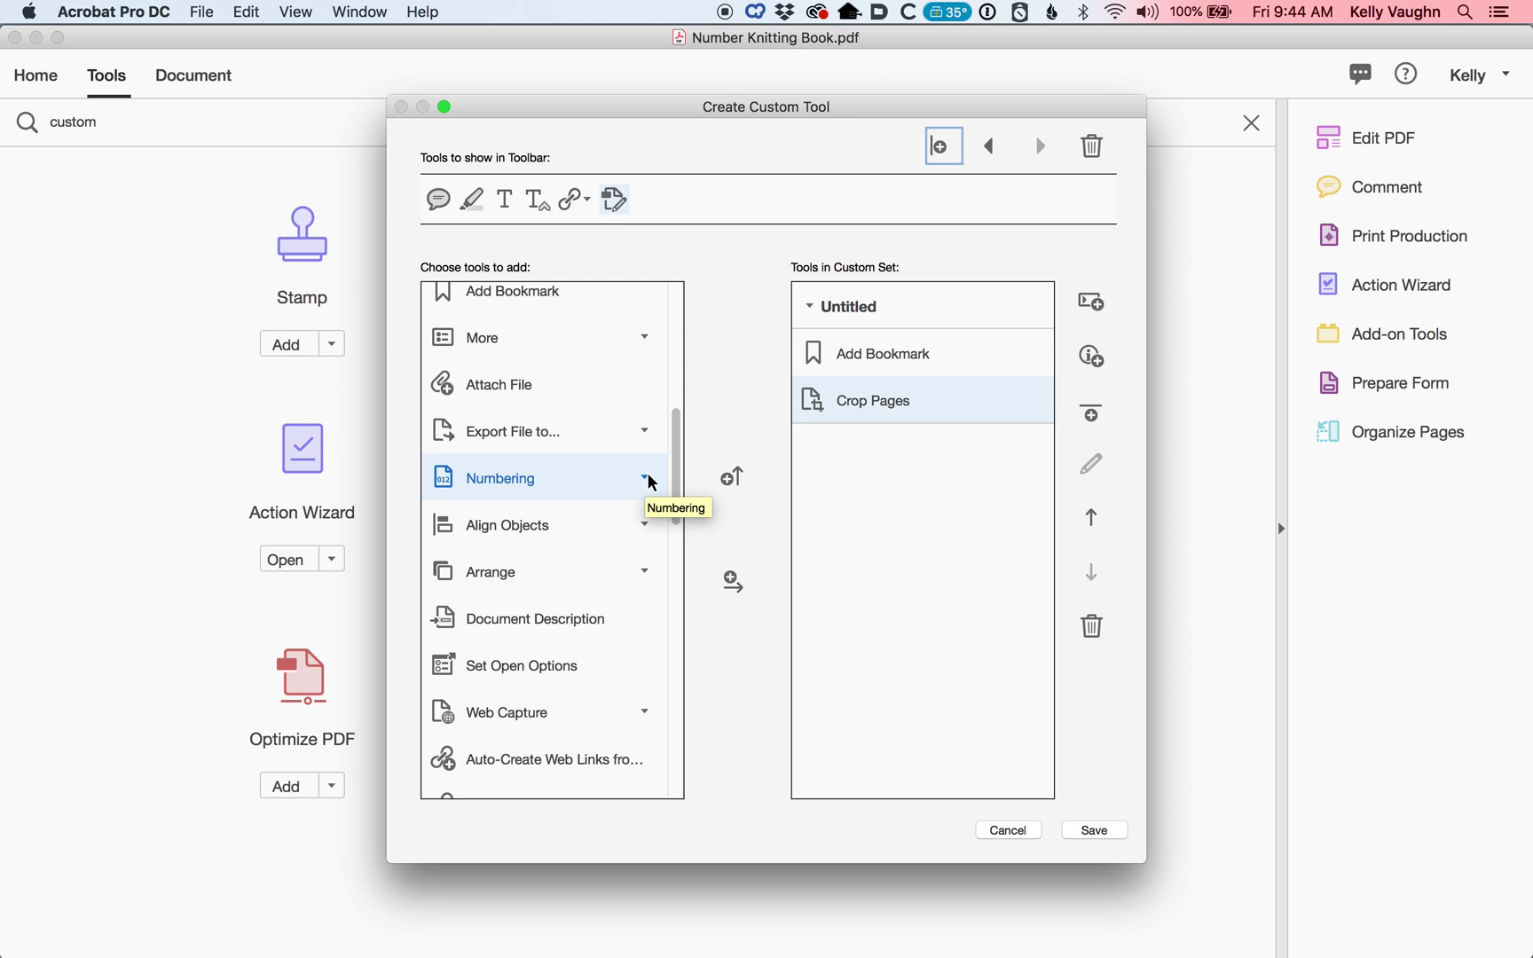
click(733, 582)
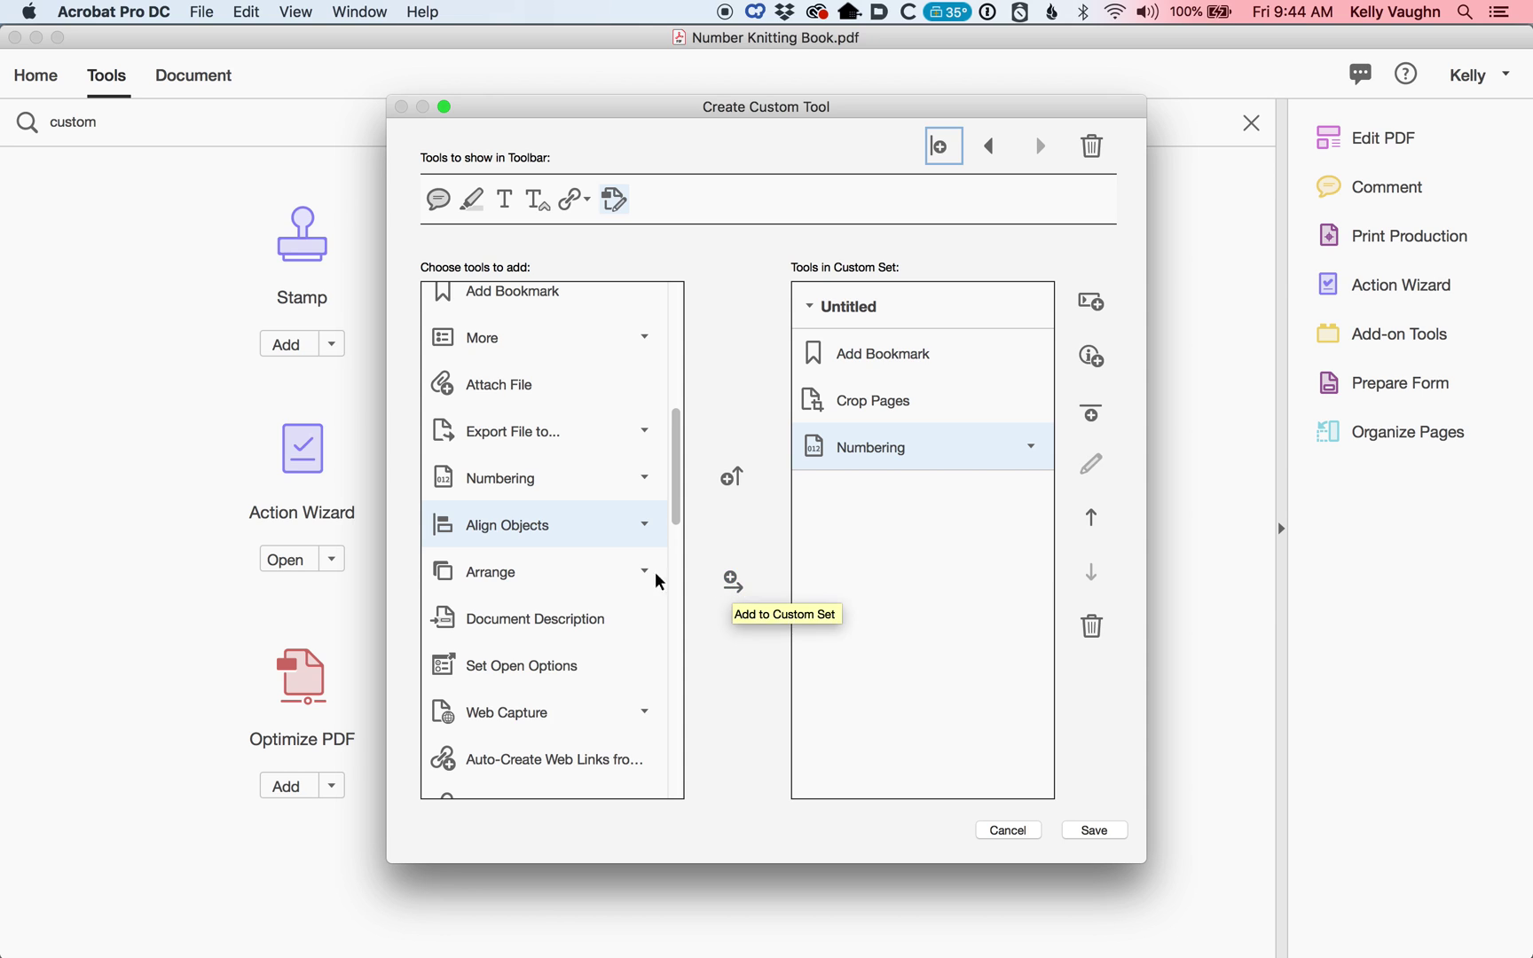
Add Export to Microsoft Word from the Export PDF category to the custom set
scroll(589, 568, down, 3)
scroll(590, 568, down, 1)
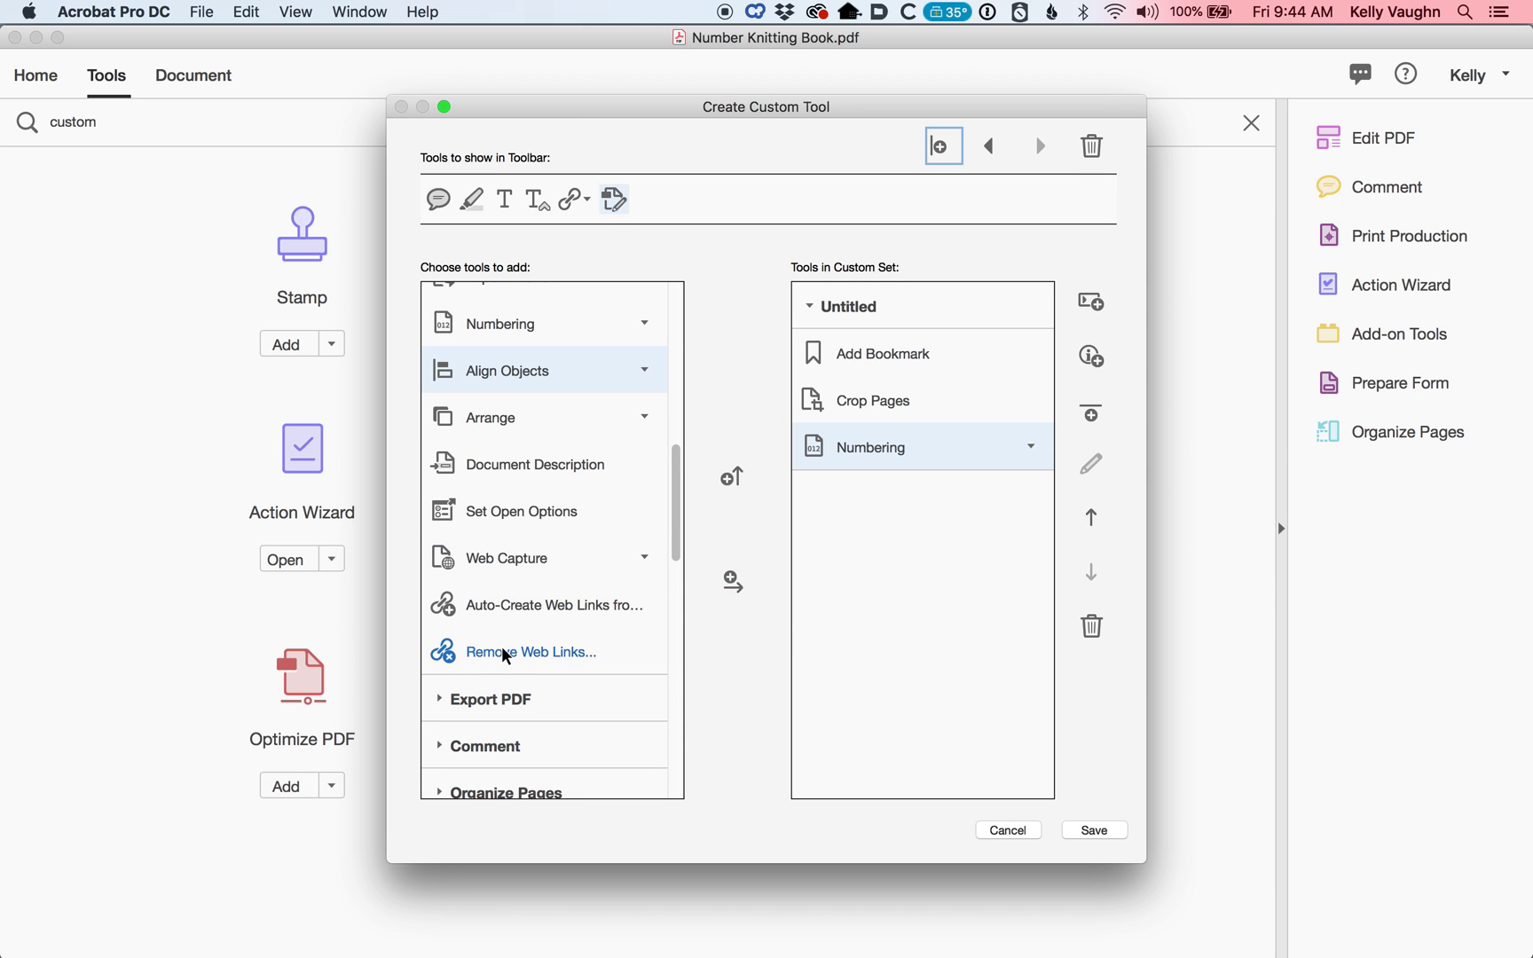
scroll(505, 657, down, 3)
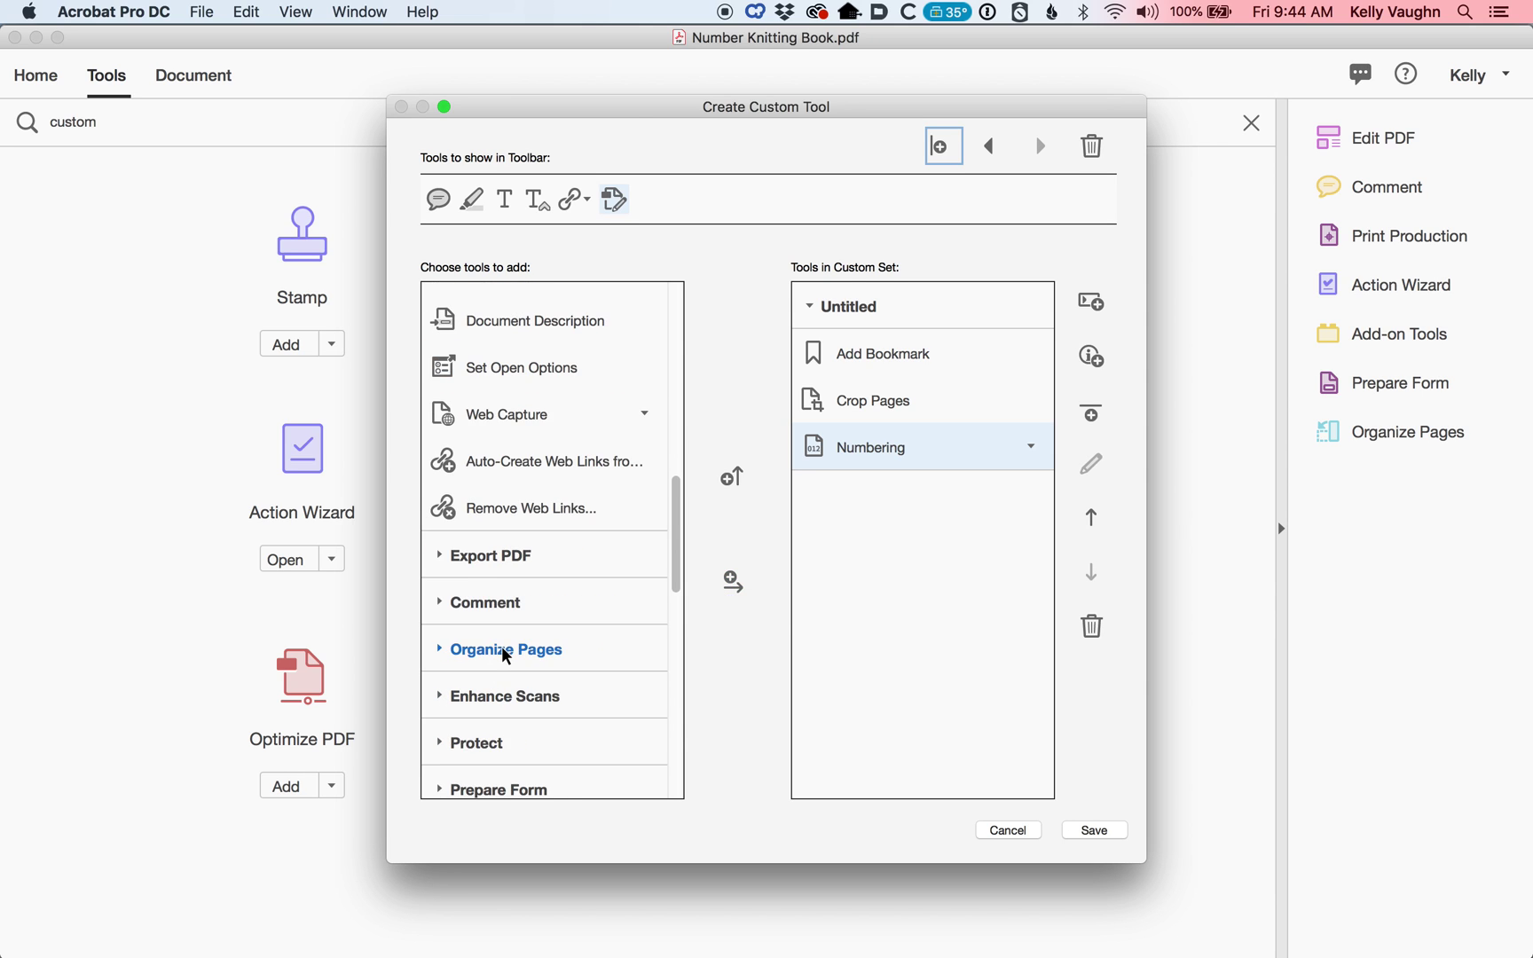
click(441, 551)
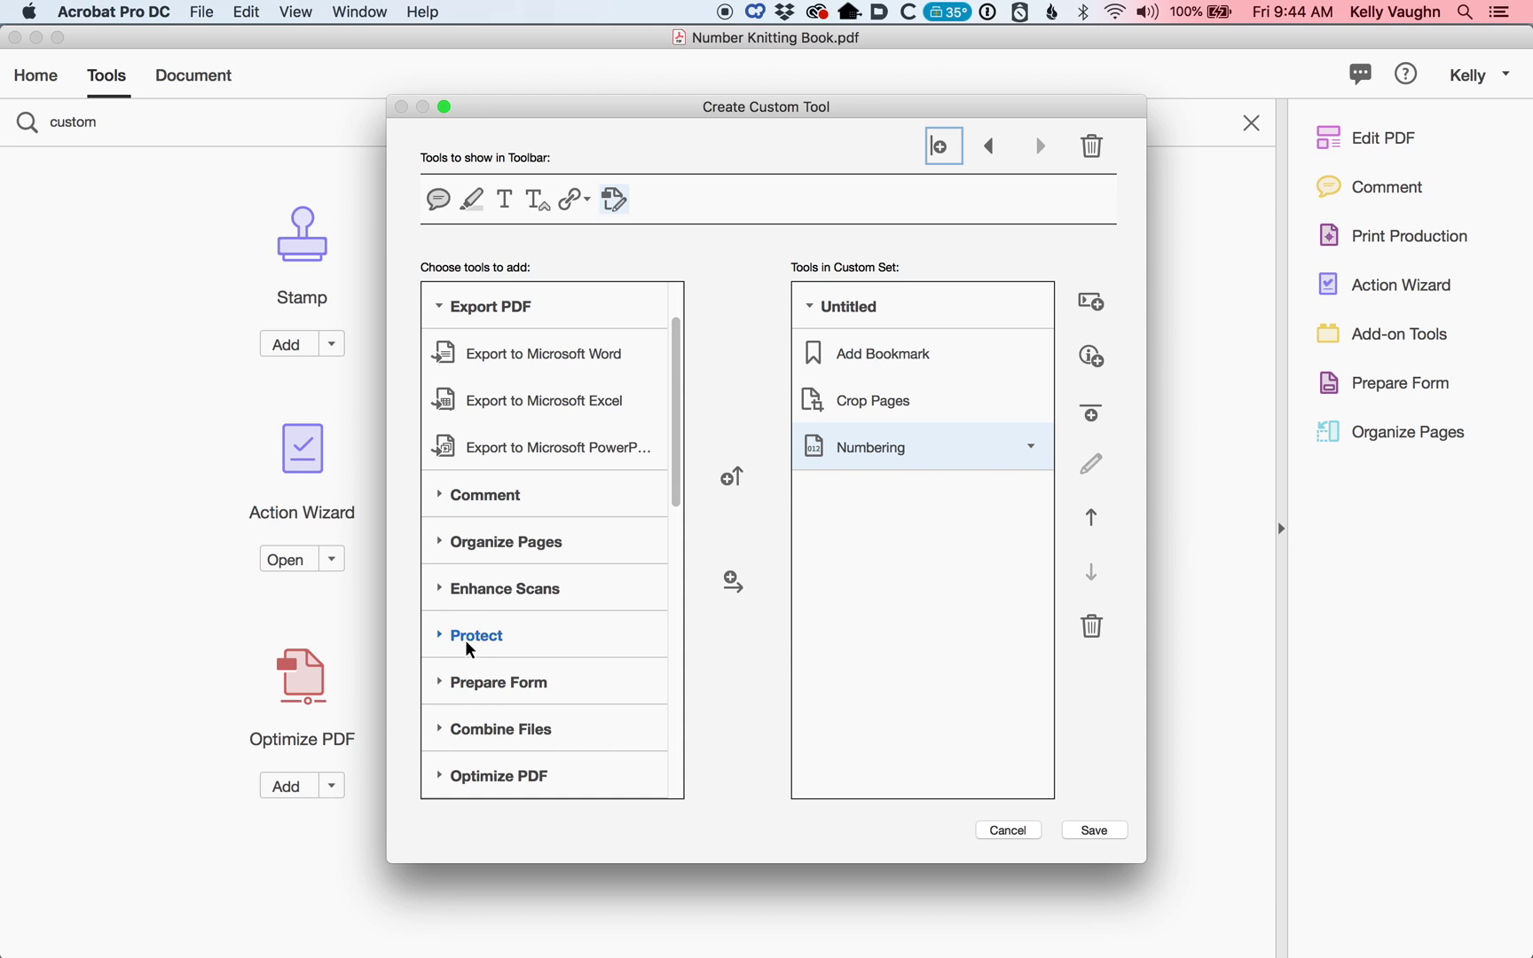
click(534, 356)
click(731, 582)
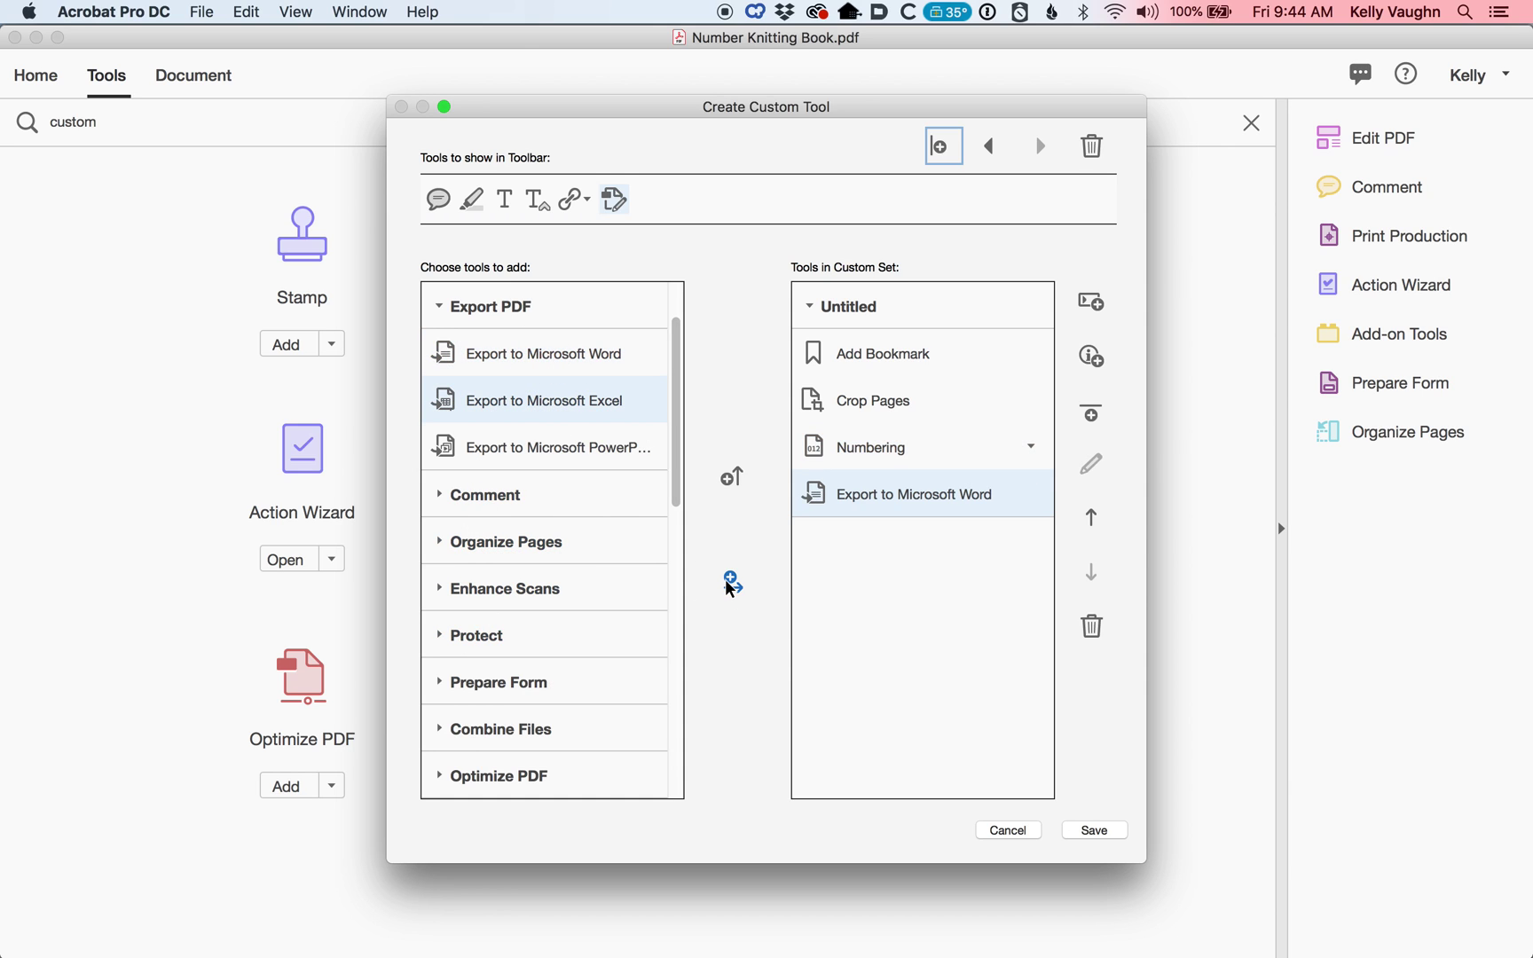
Add the Action Wizard's Drawings-Crop Pages action to the custom set
scroll(592, 612, down, 5)
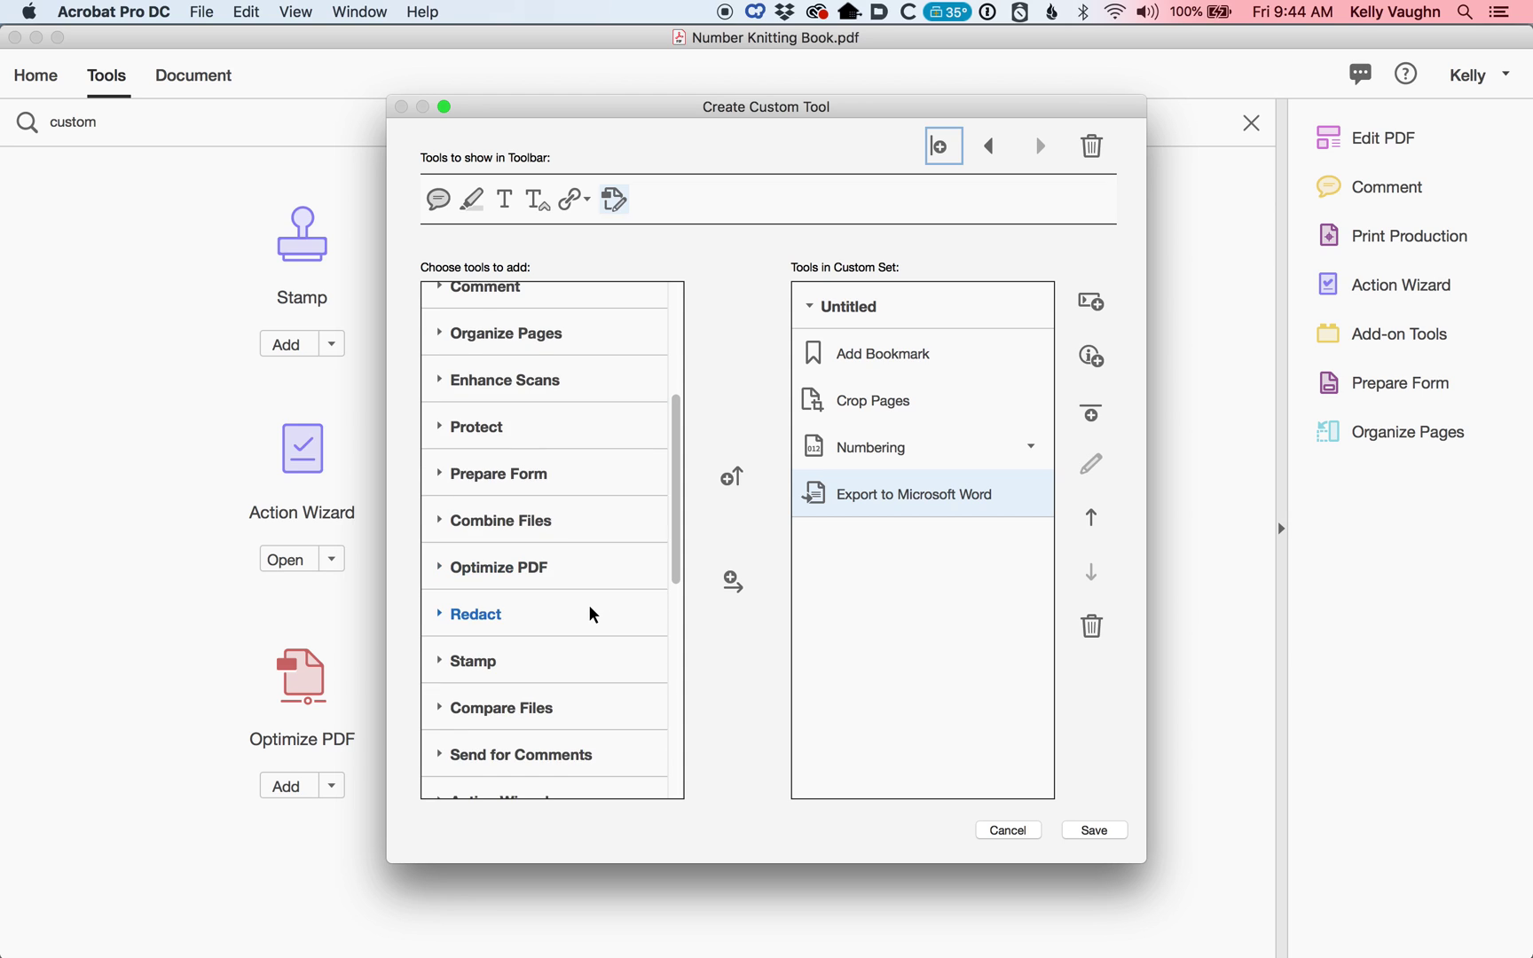
scroll(591, 614, down, 4)
click(442, 618)
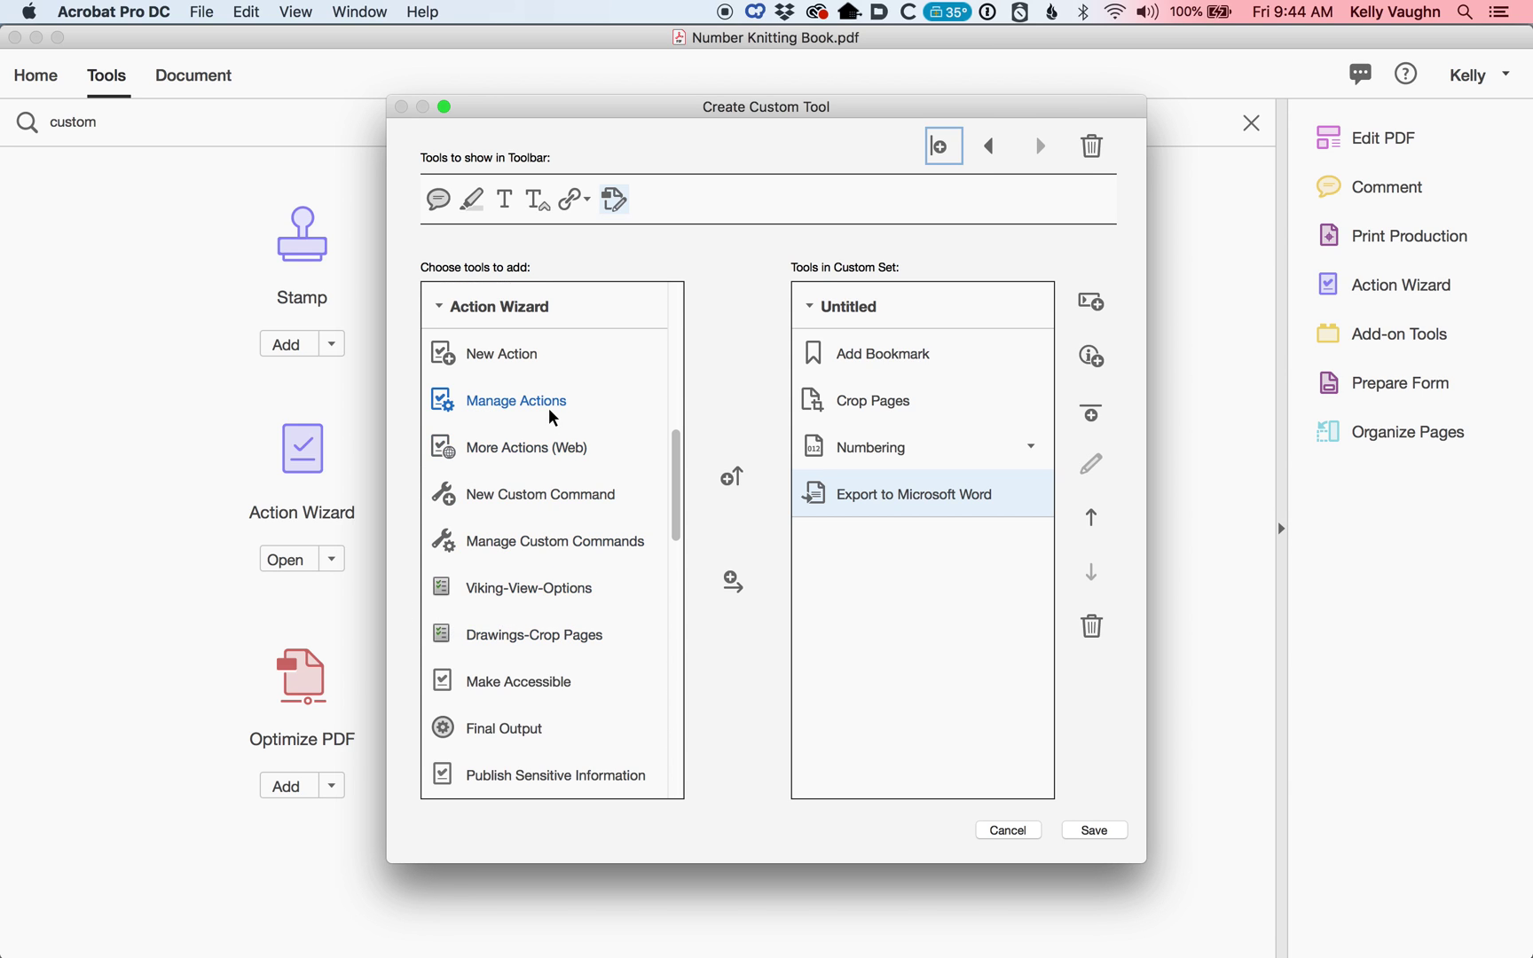
click(541, 493)
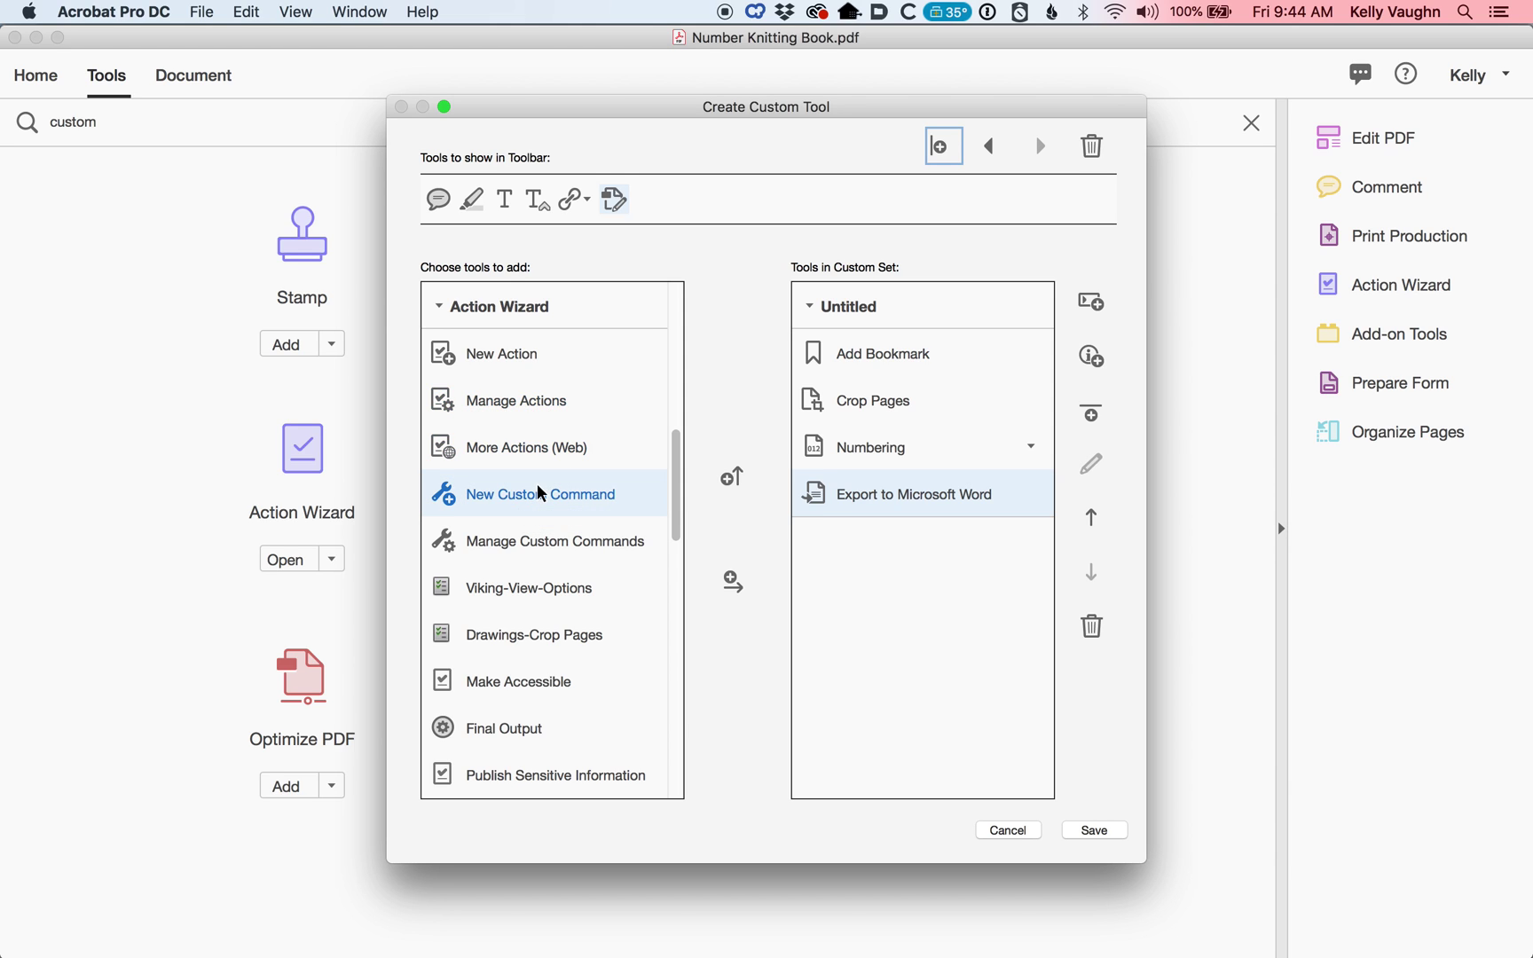
click(516, 637)
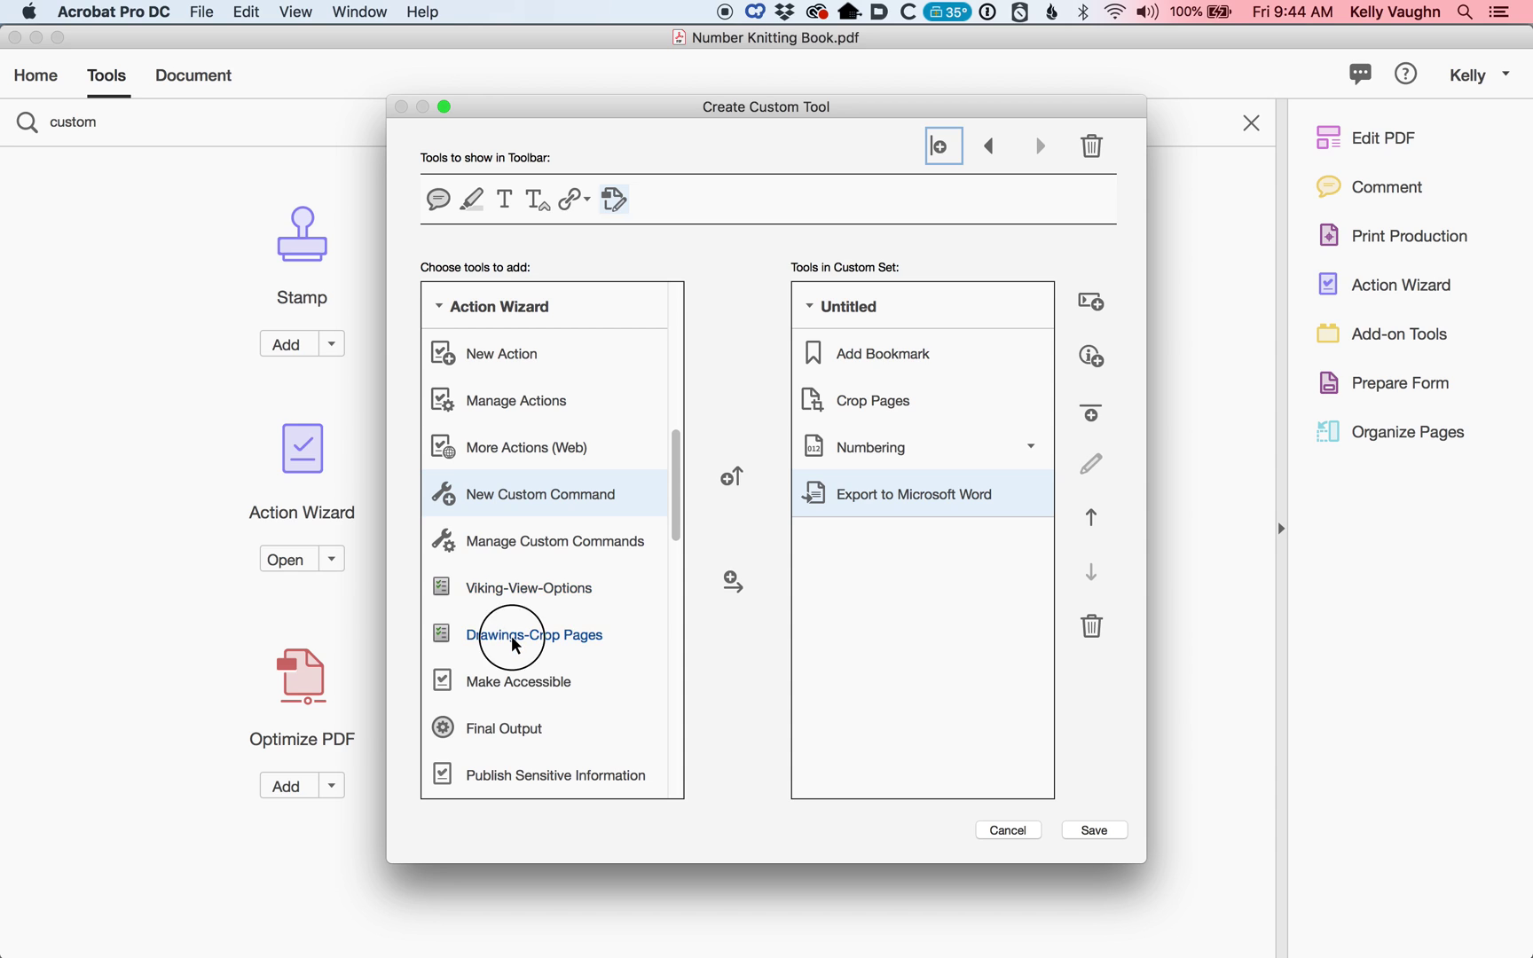
click(732, 582)
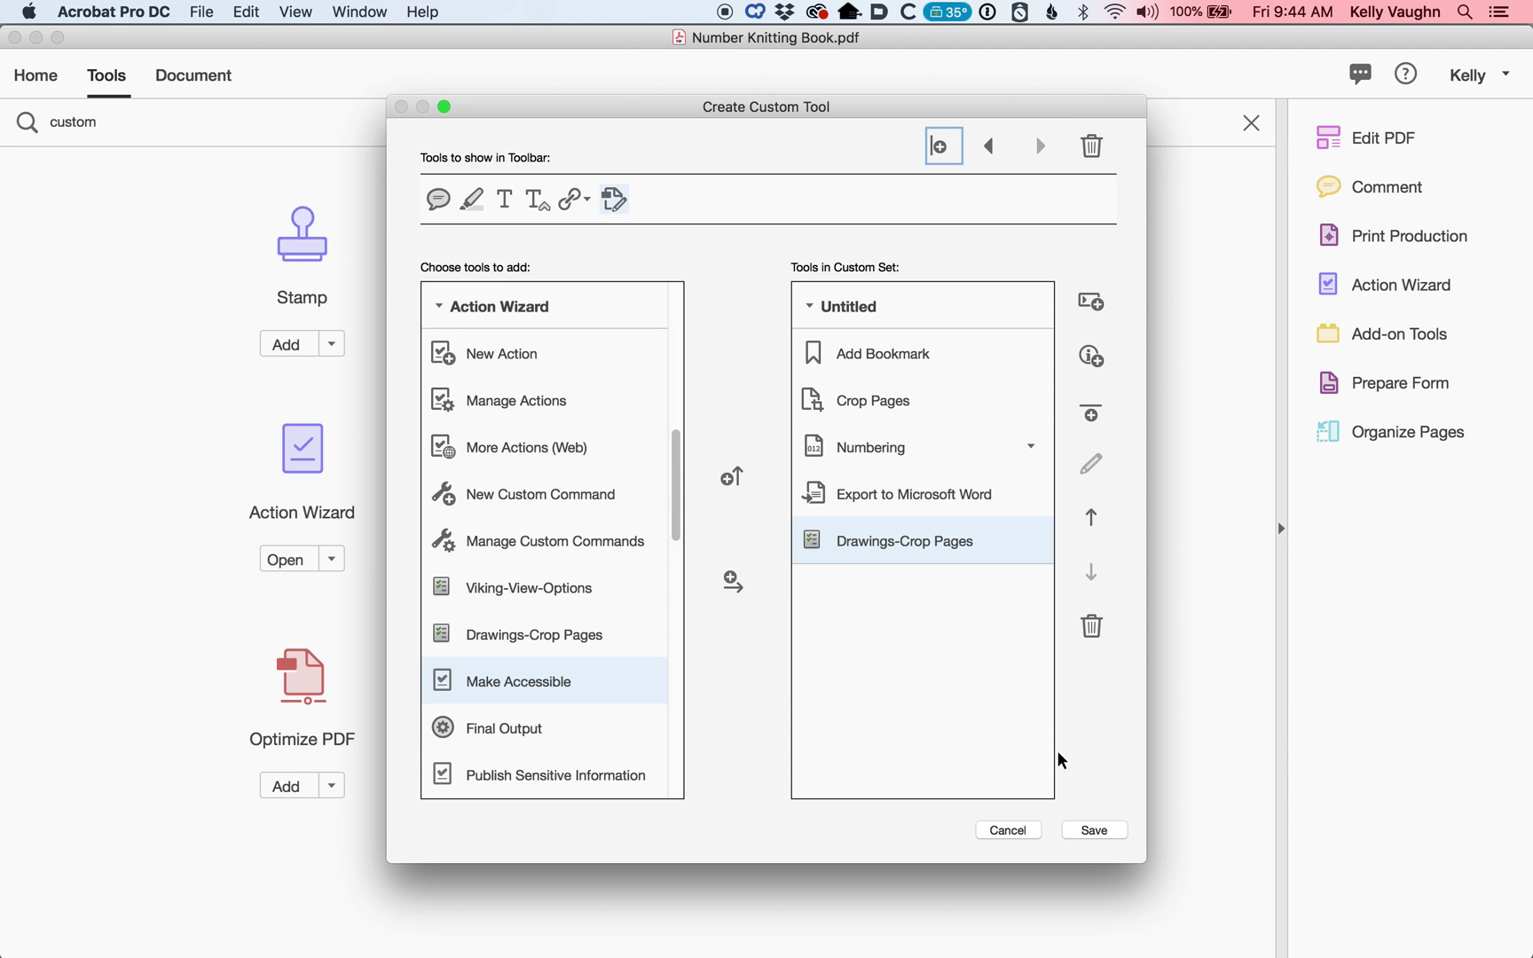
Rename the Untitled section to the user's name plus 'Custom Tool' and save the set
click(847, 308)
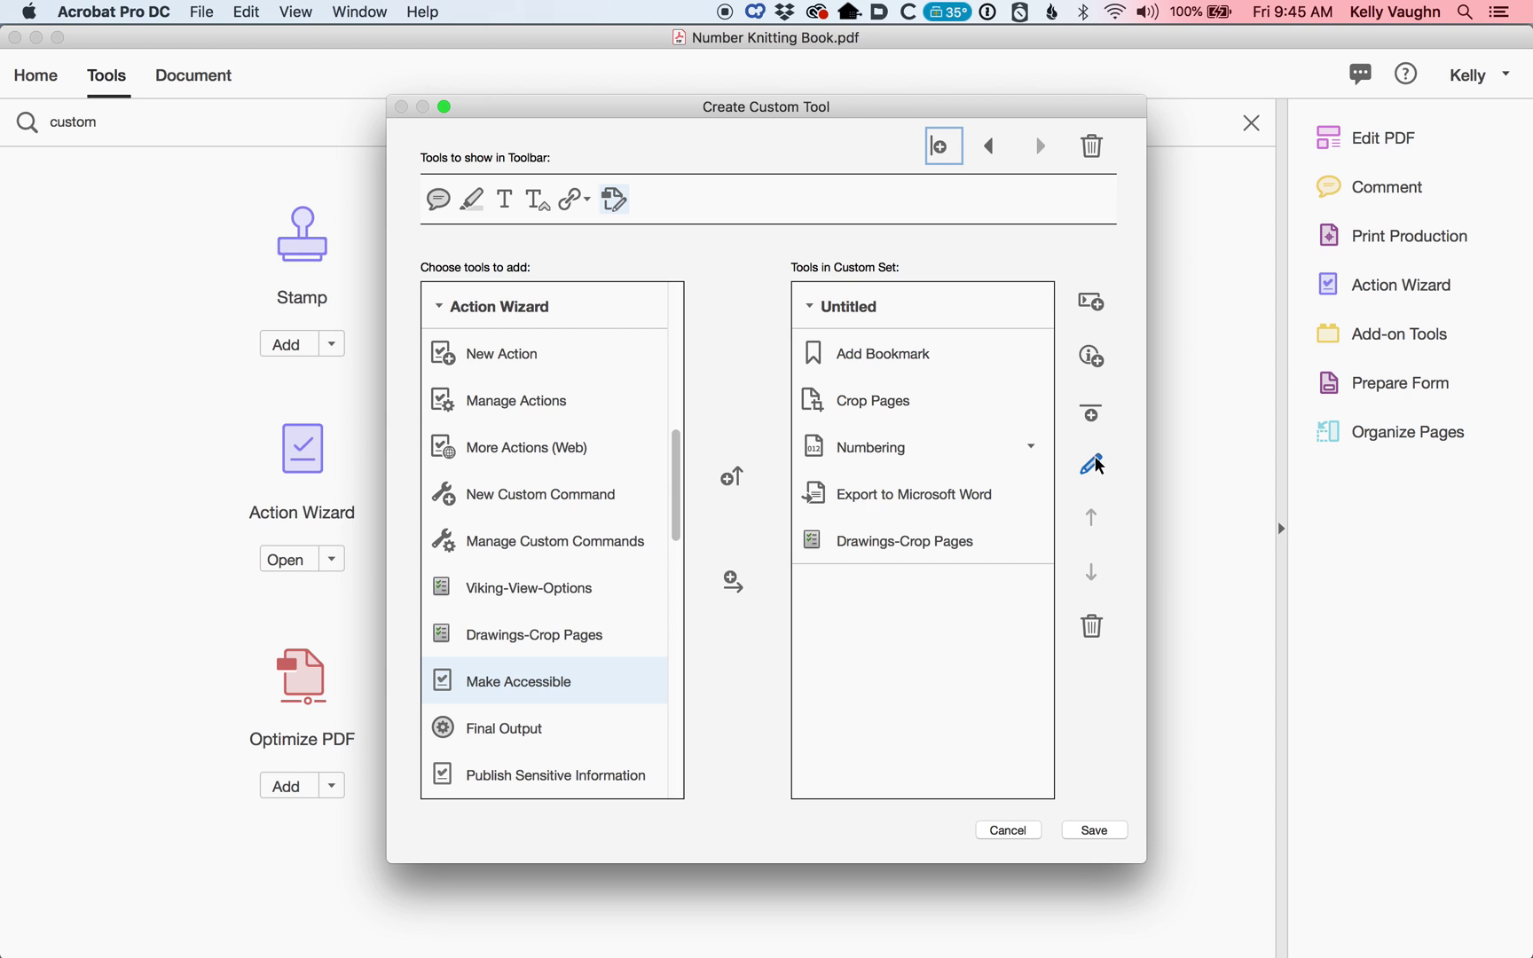
click(992, 312)
click(991, 311)
click(1090, 475)
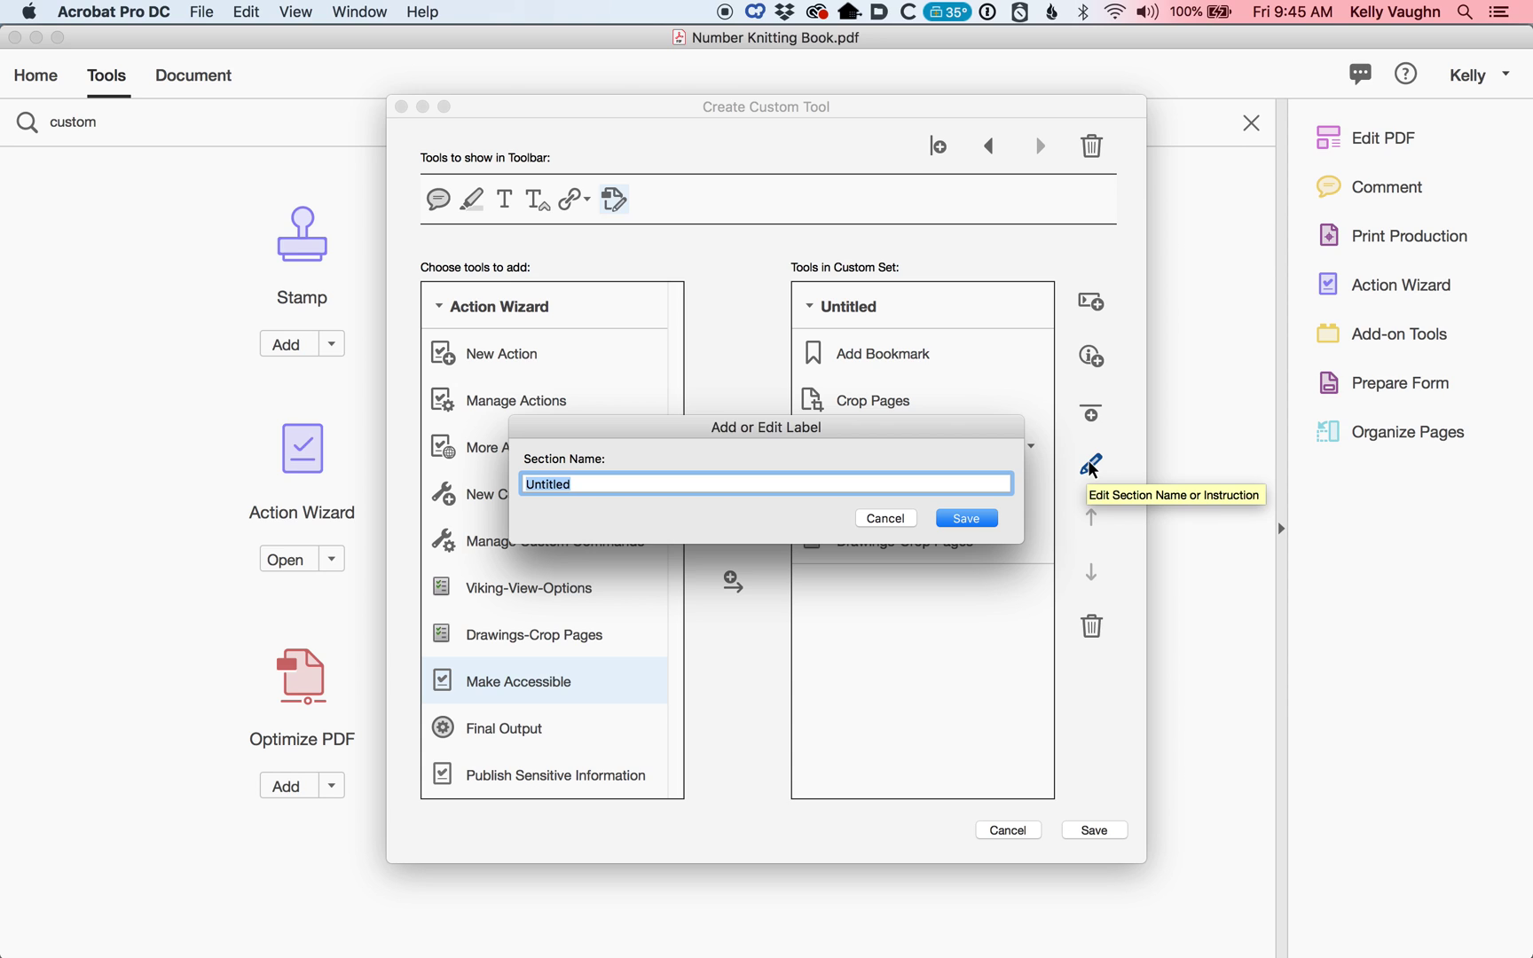
text(Kelly's Custom Tool)
click(975, 521)
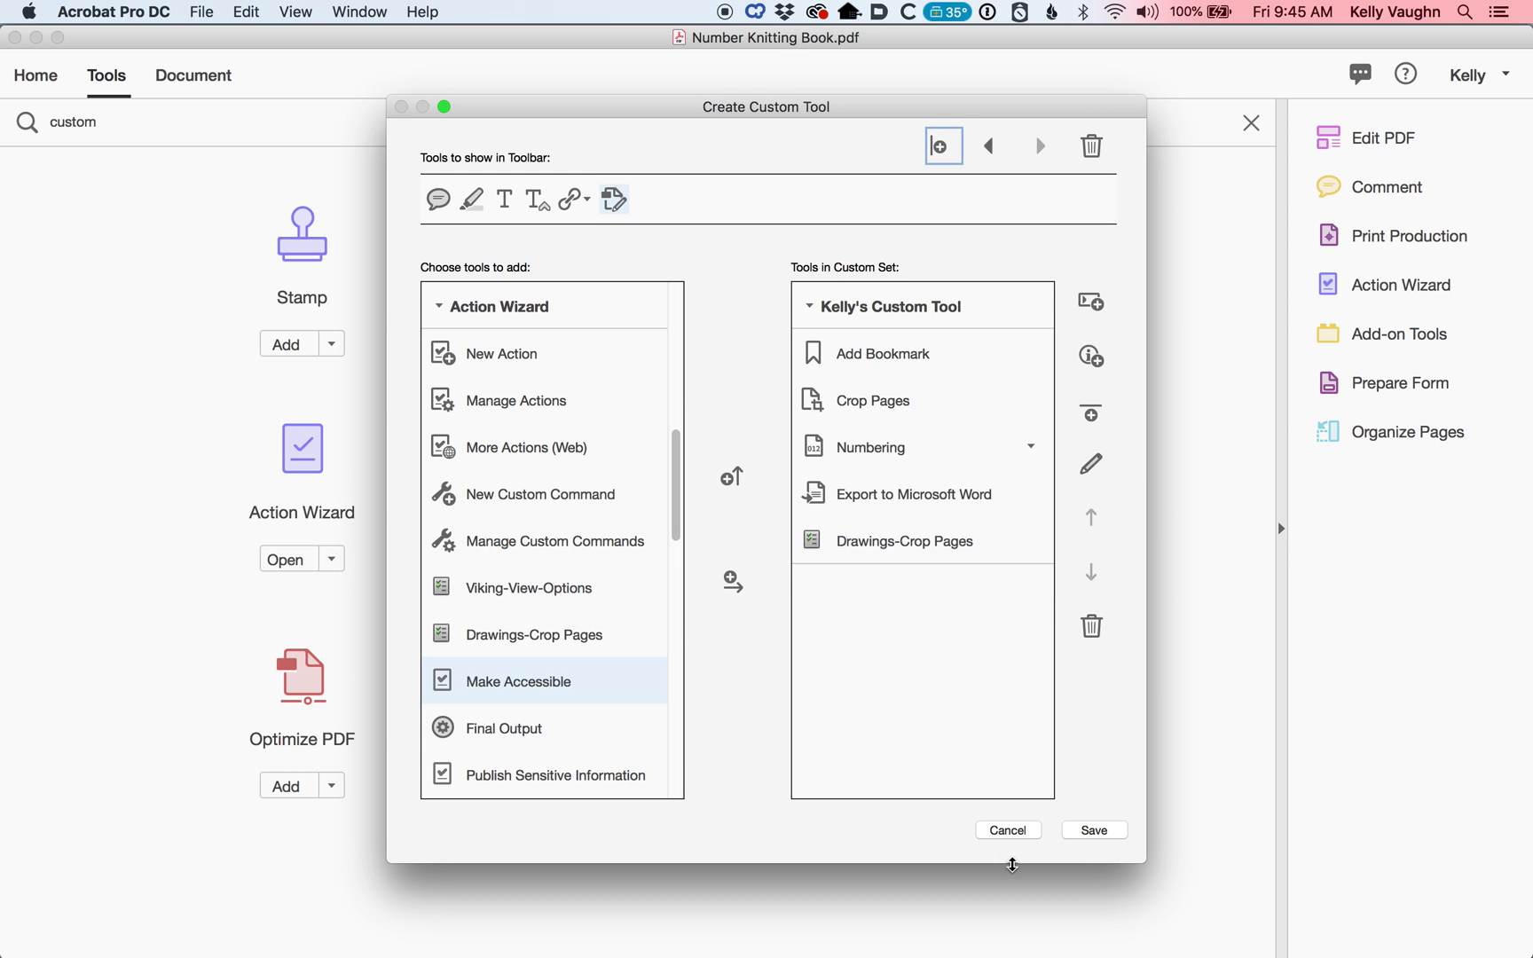
click(1084, 832)
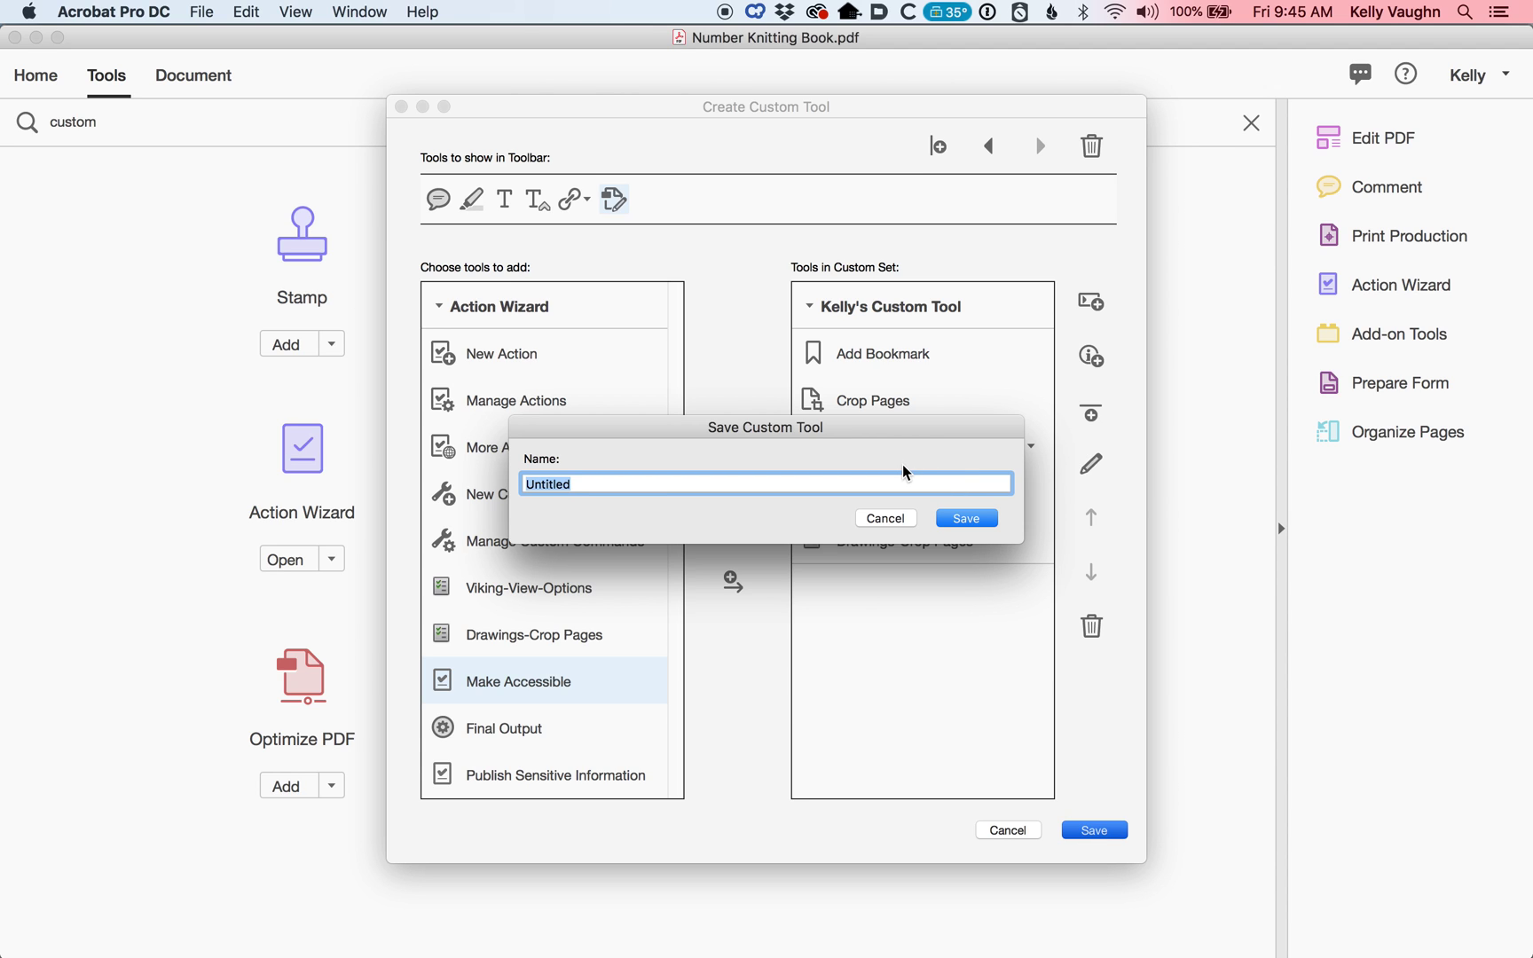
Name the custom tool after the user in the Save Custom Tool dialog and save it
text(Kelly's)
click(966, 518)
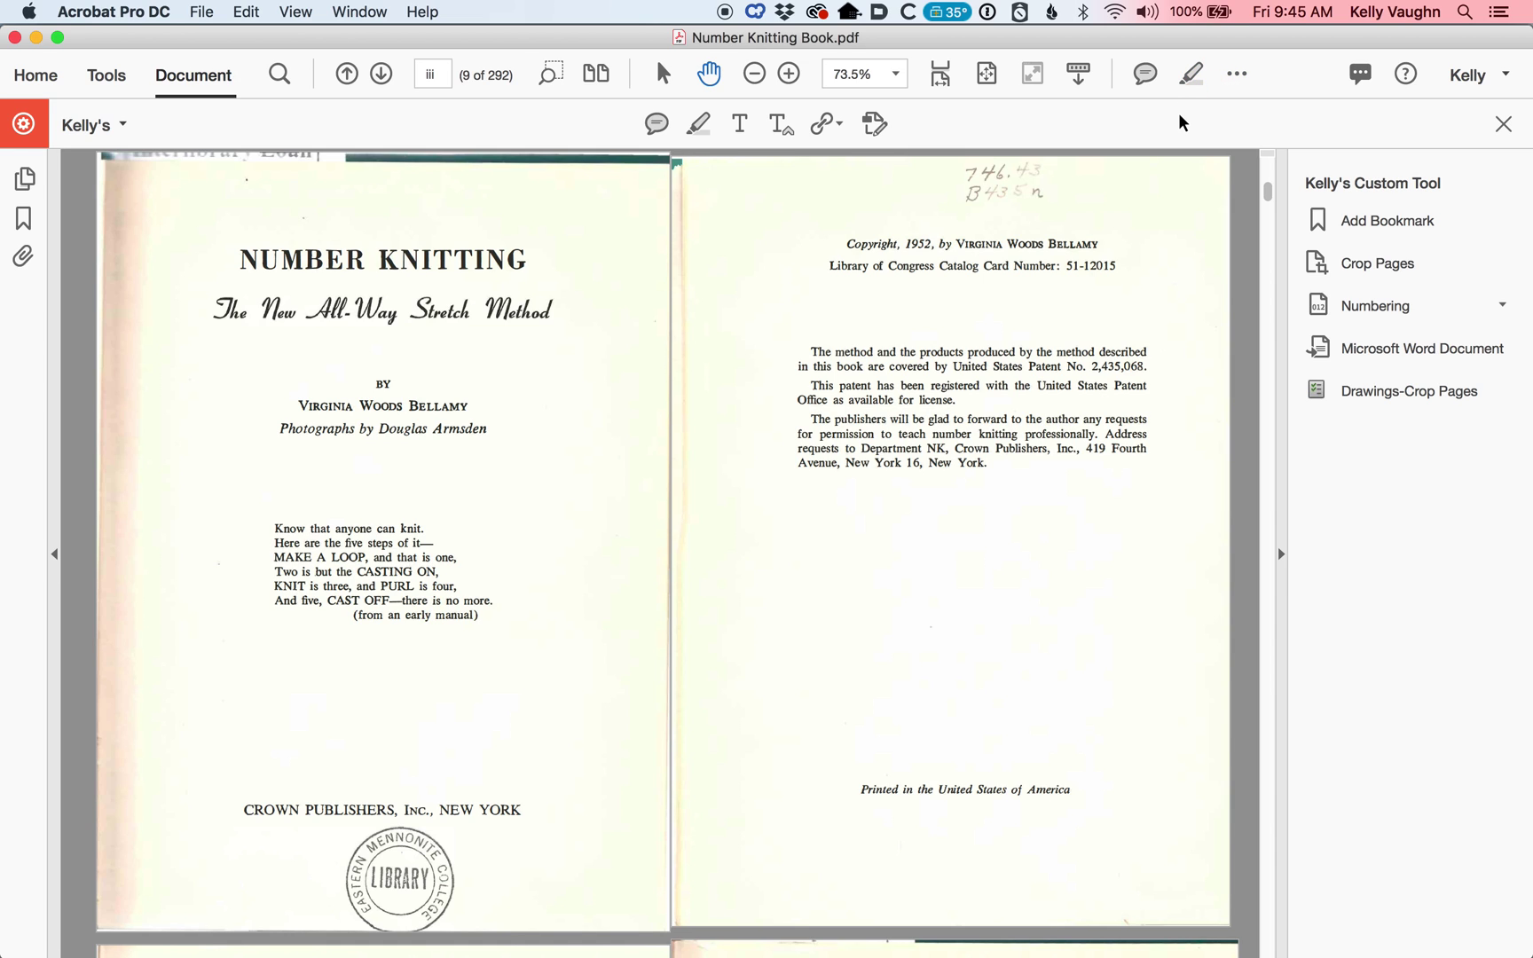
Close the custom tool set, then briefly open and close the Comment tool
click(1238, 72)
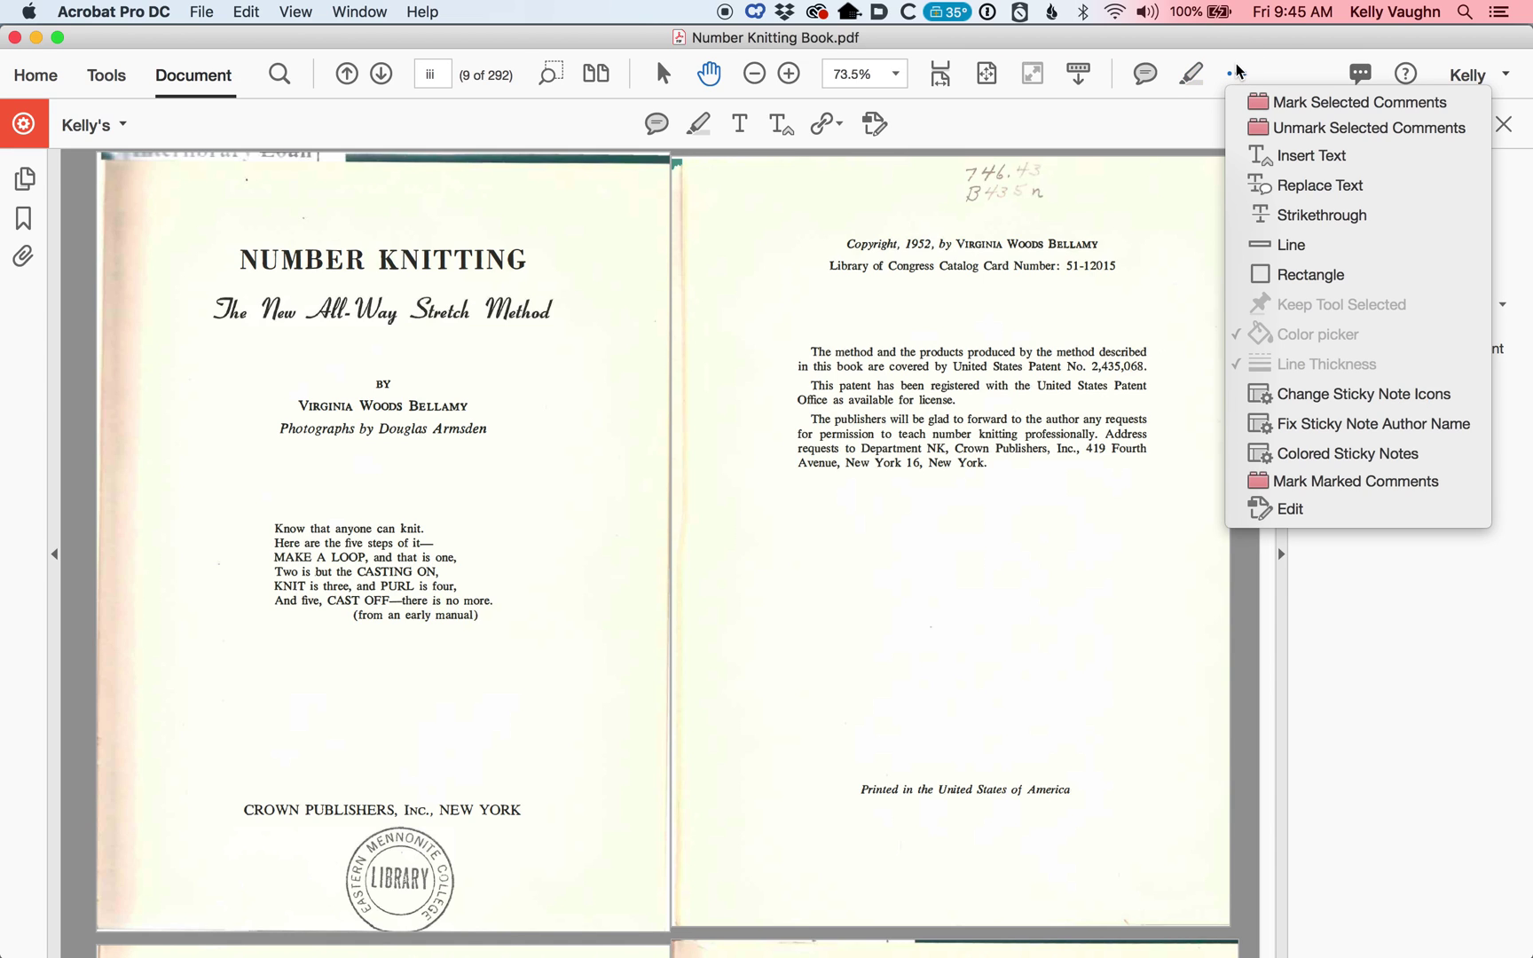
click(1309, 65)
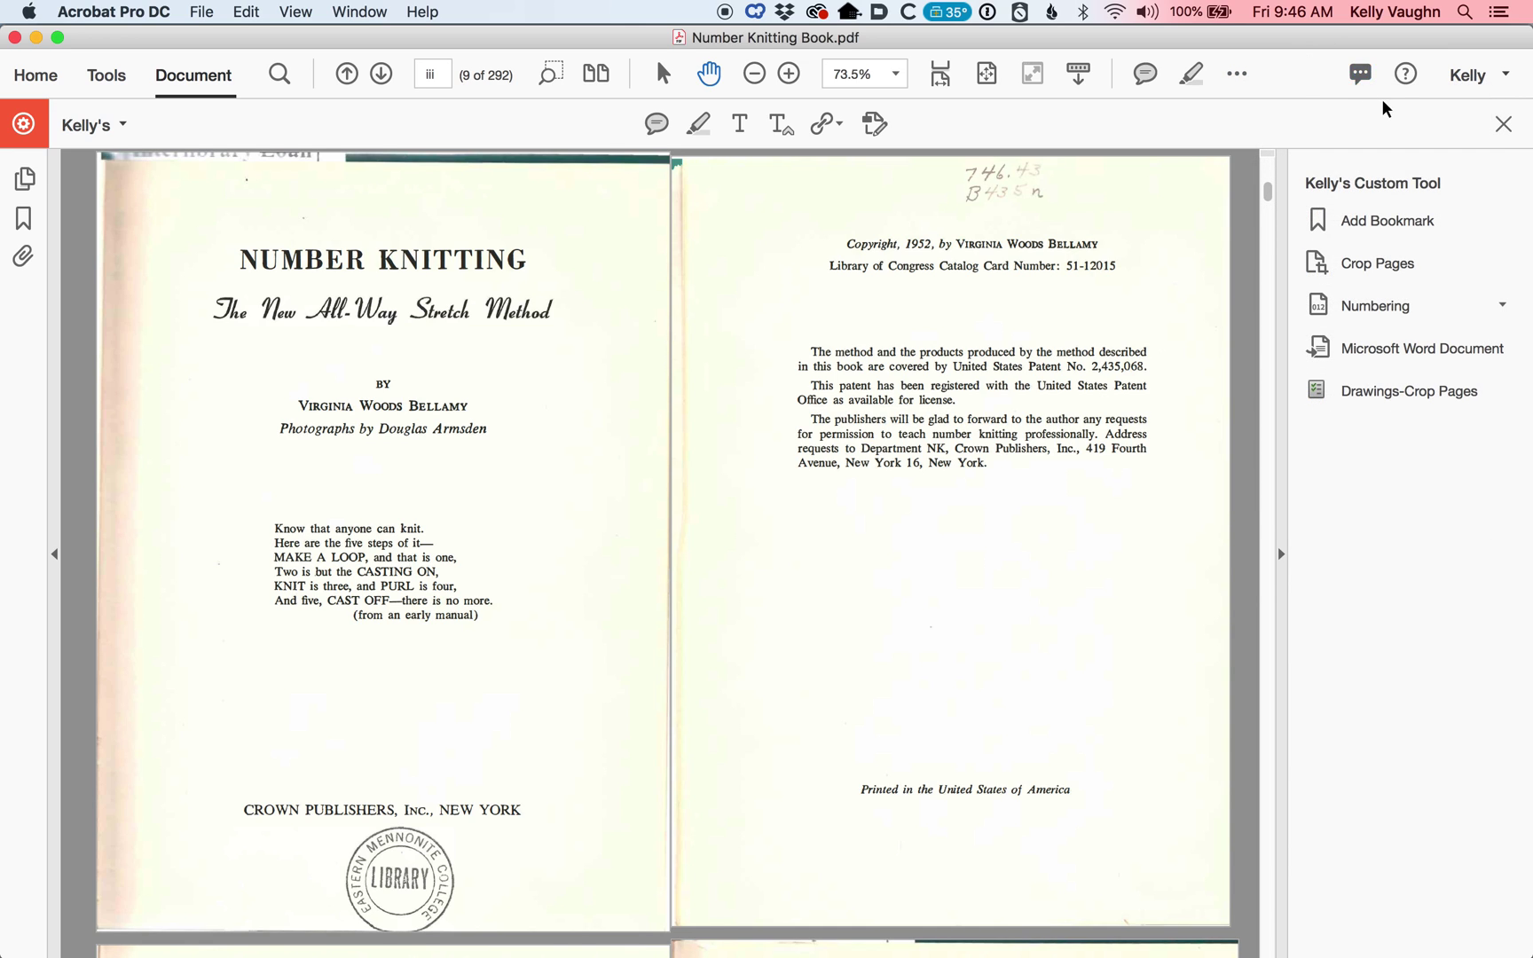
click(1505, 125)
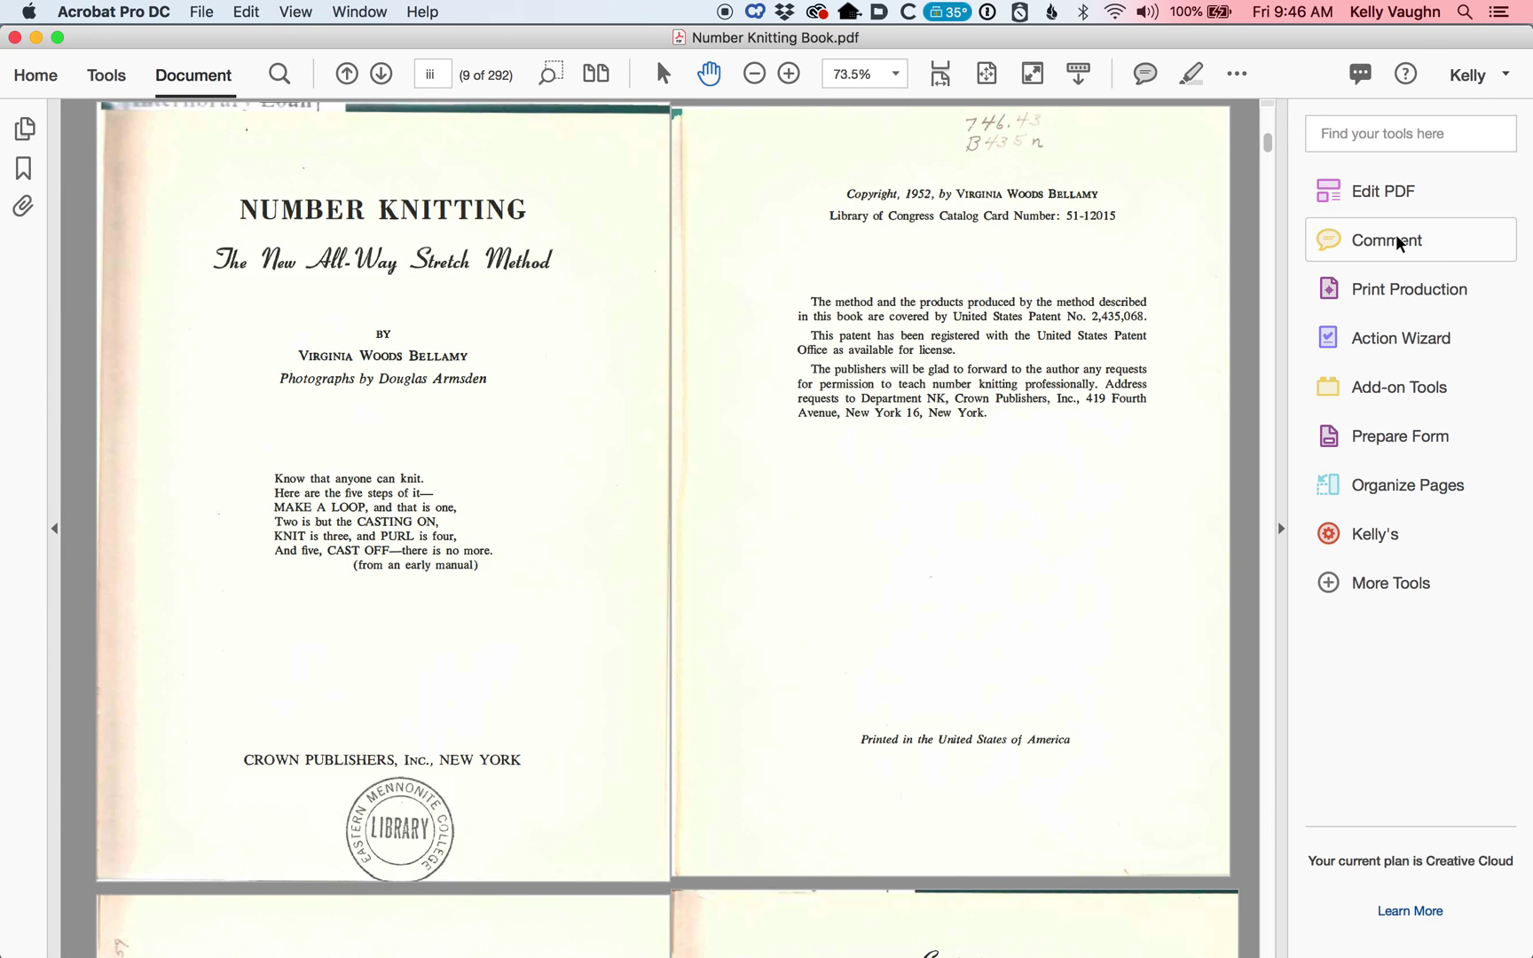
click(1397, 242)
click(1244, 76)
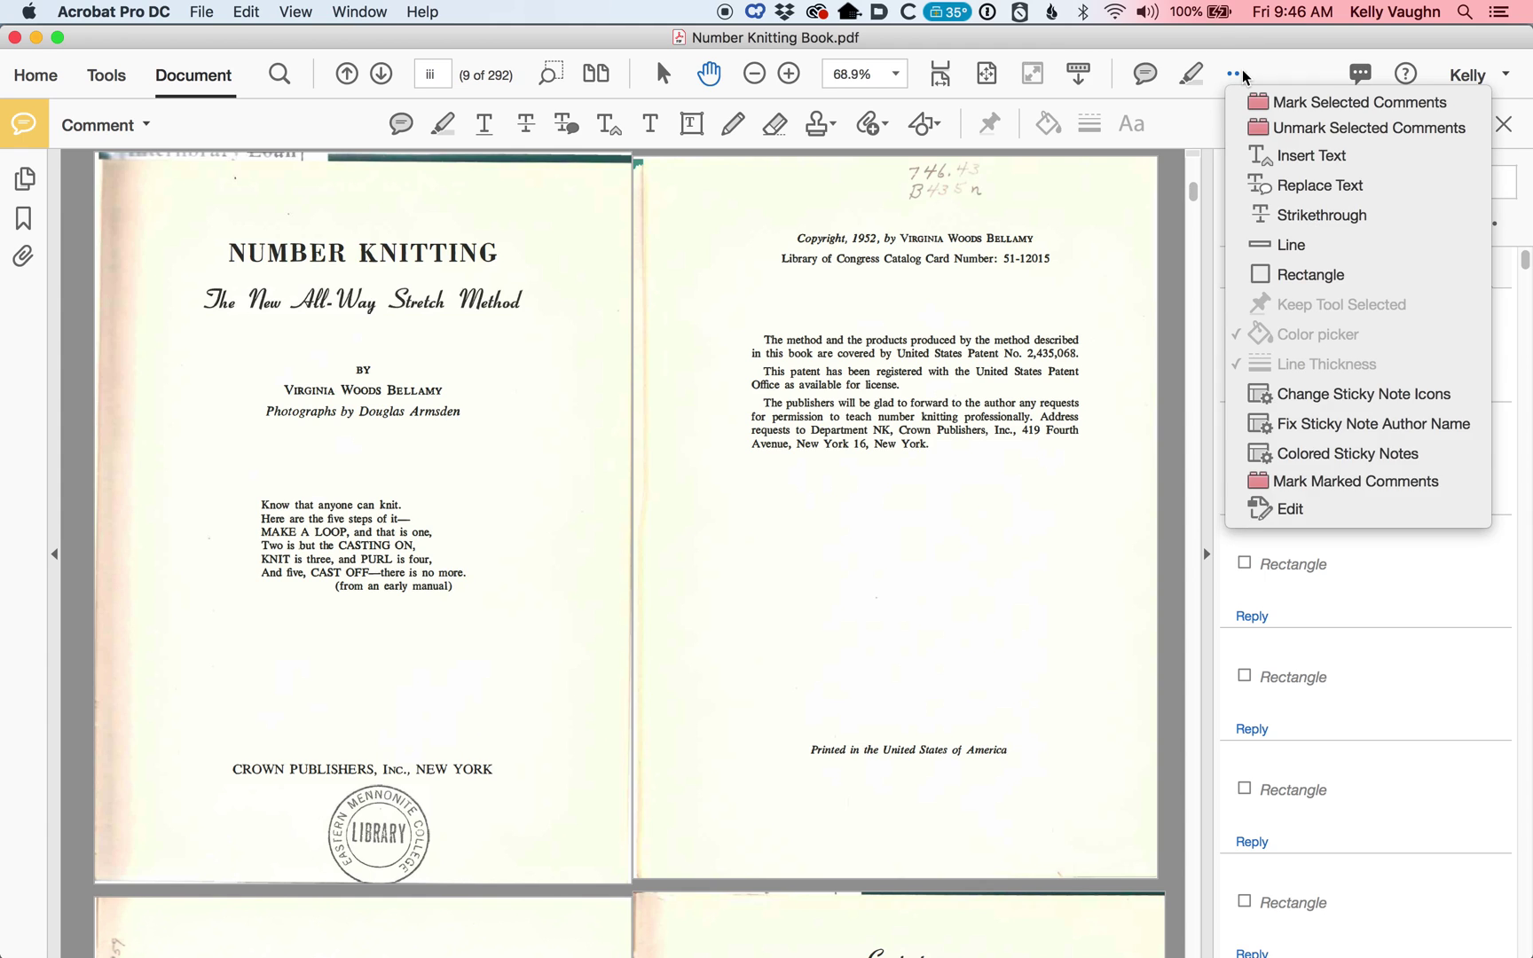
click(1288, 62)
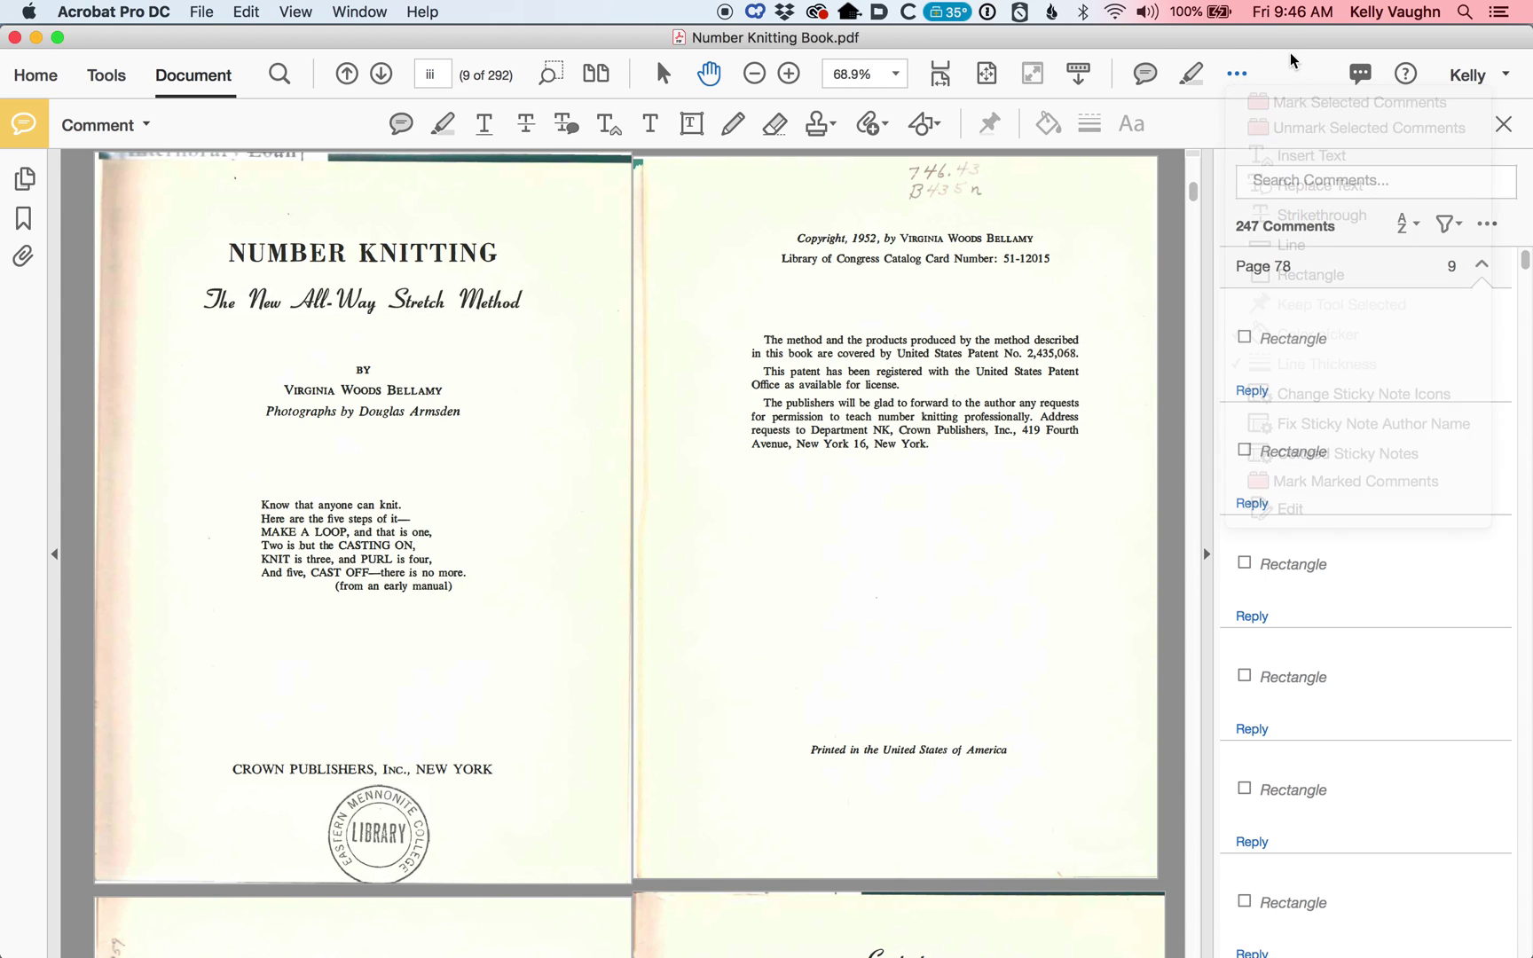
click(1499, 126)
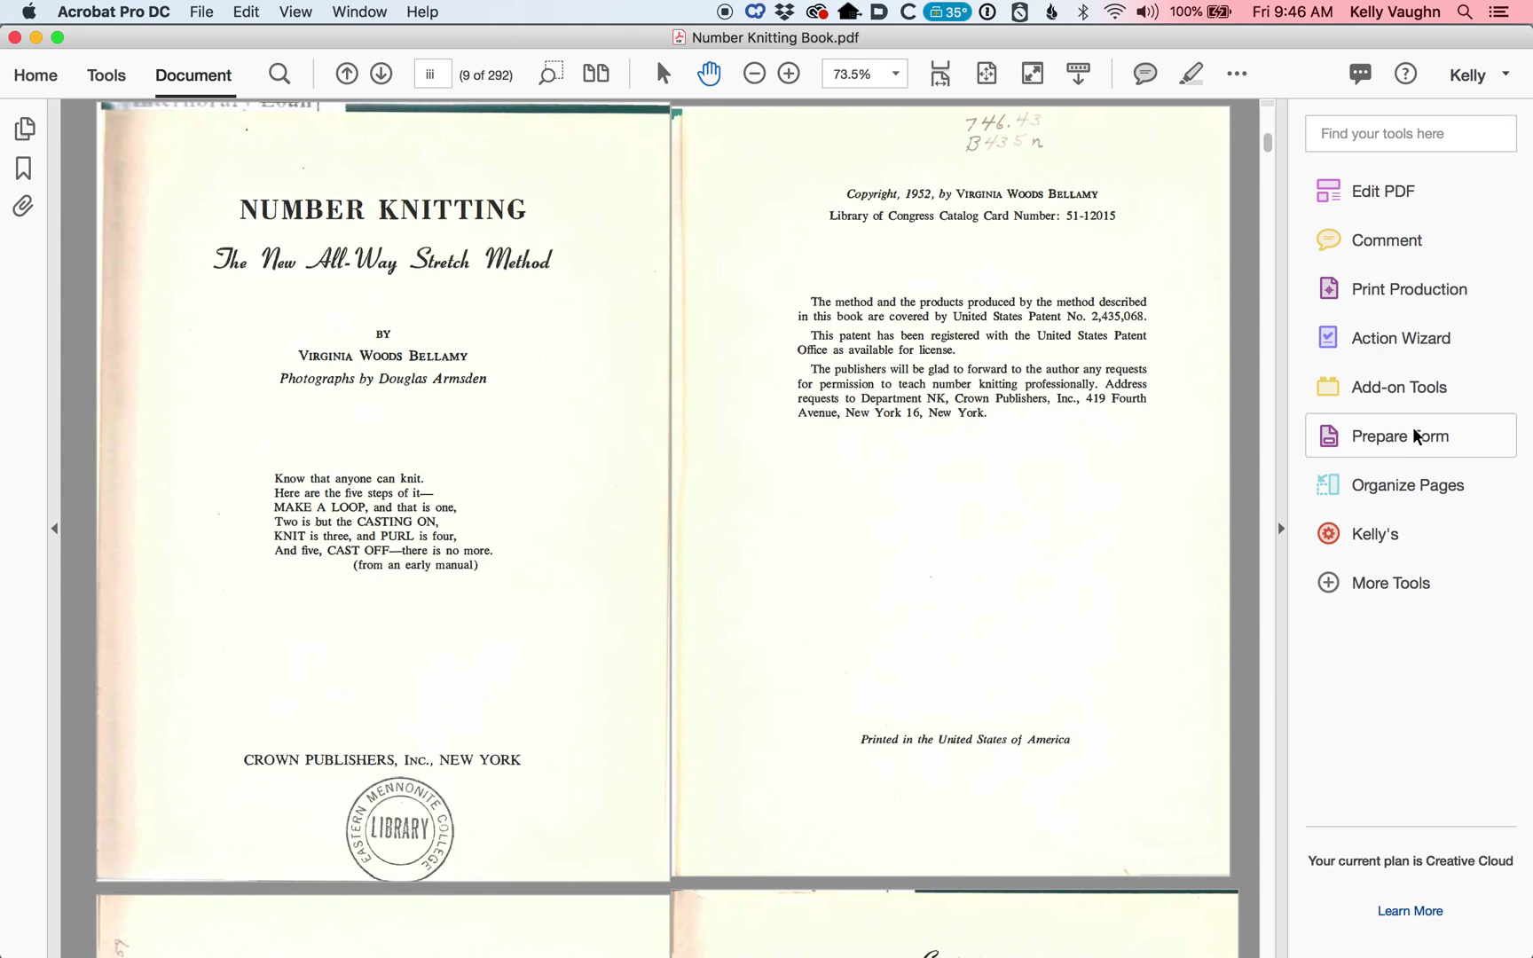
Open and close Action Wizard, then open Organize Pages to show page thumbnails
click(1398, 342)
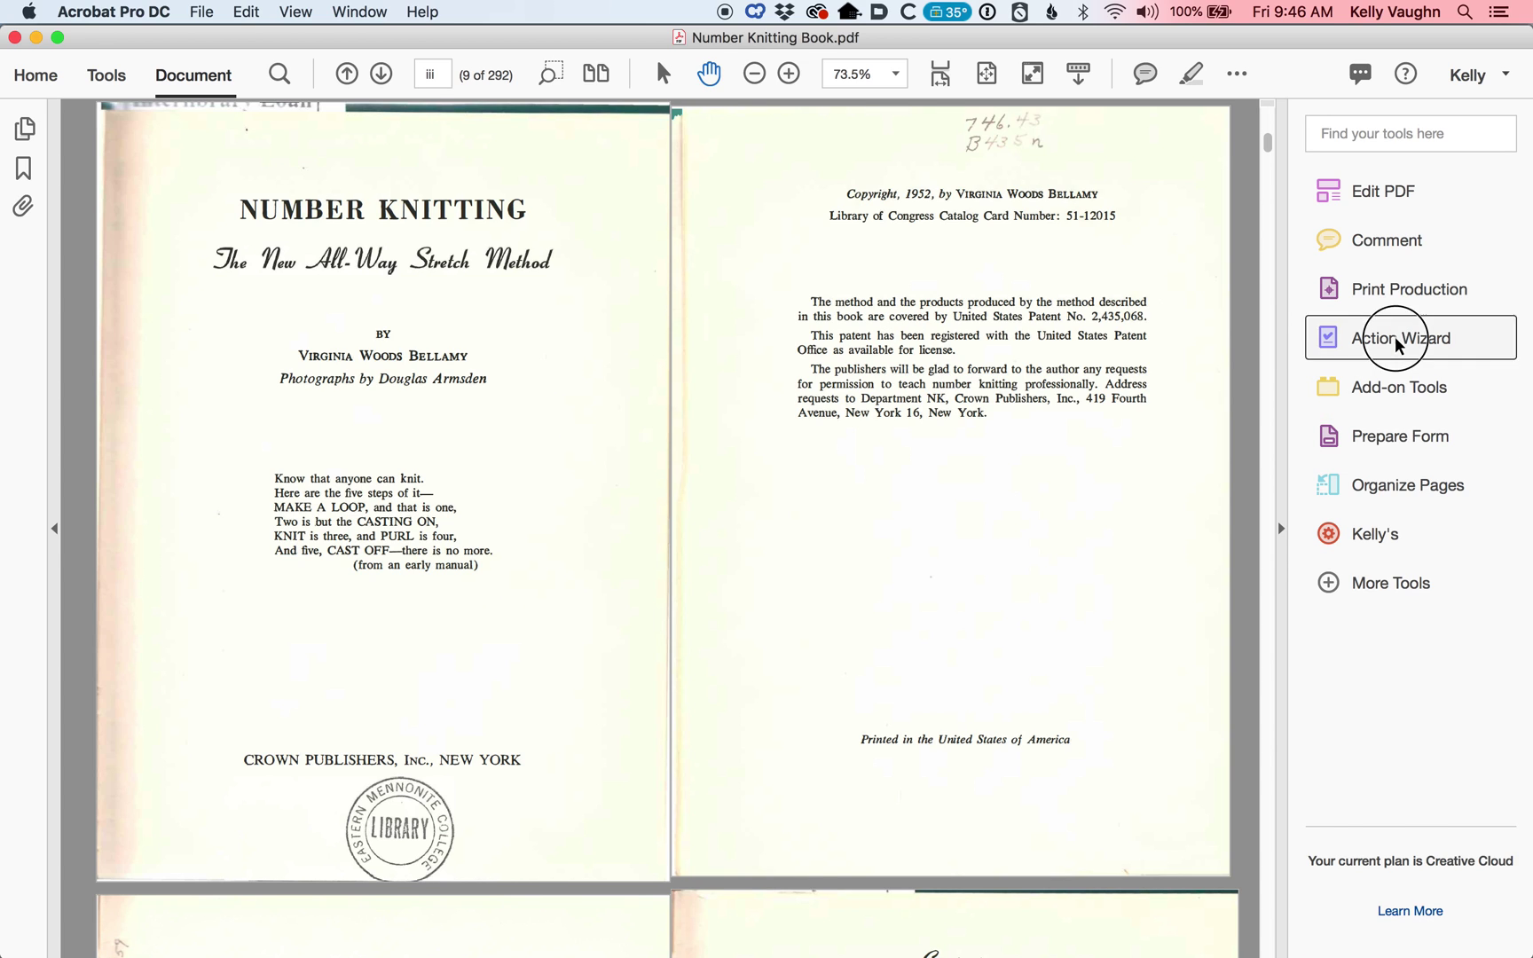
click(1234, 76)
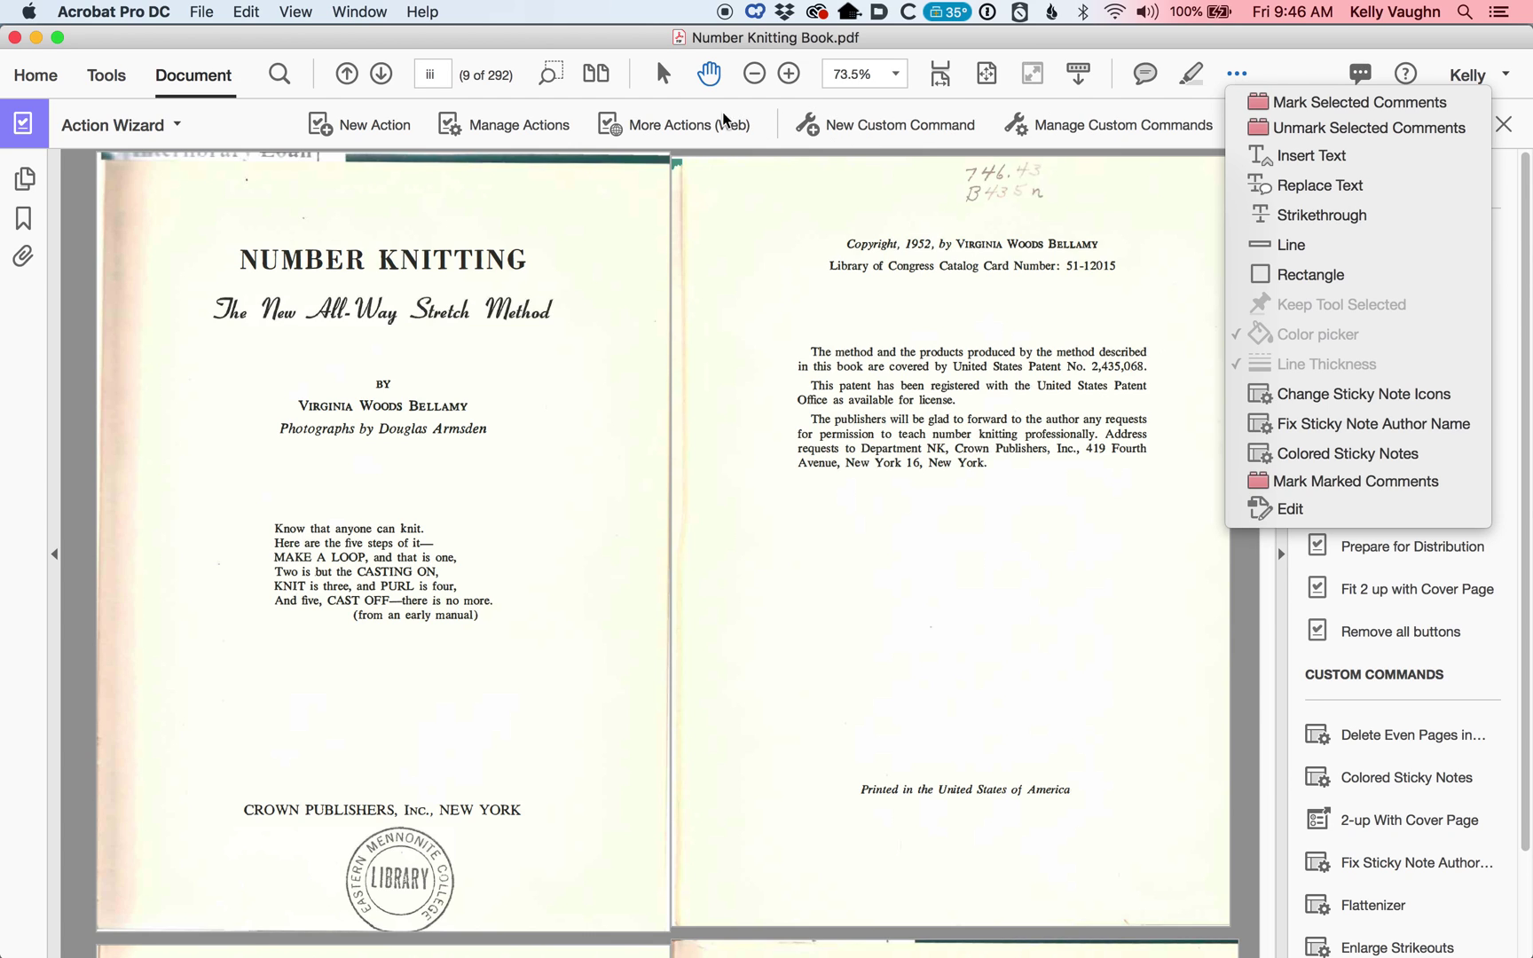
click(1296, 68)
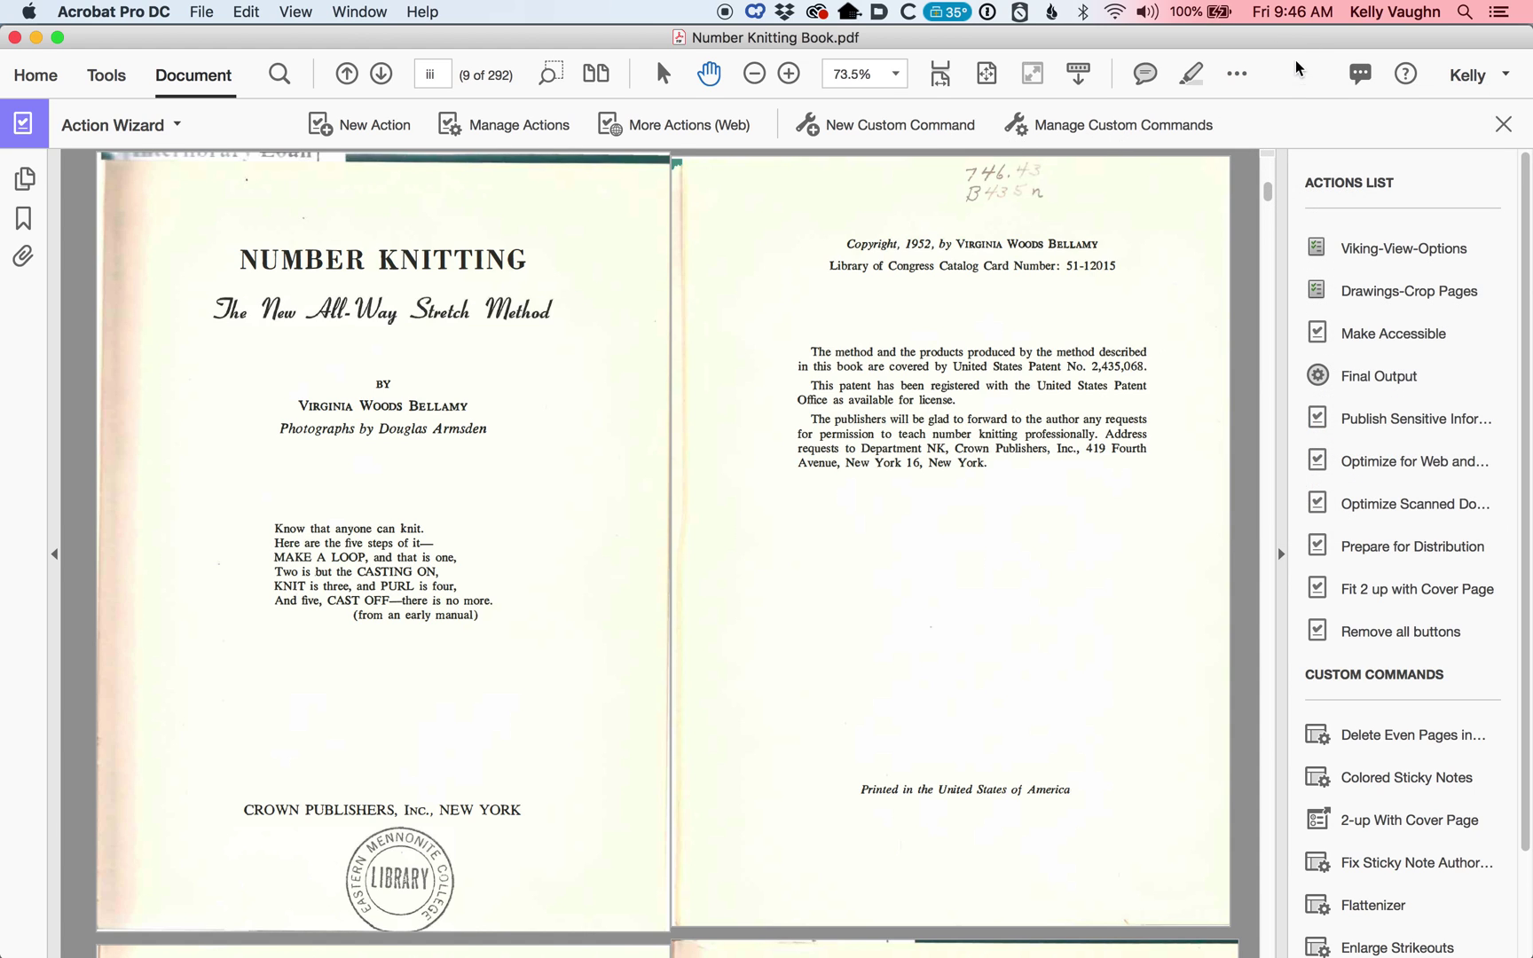
click(1502, 125)
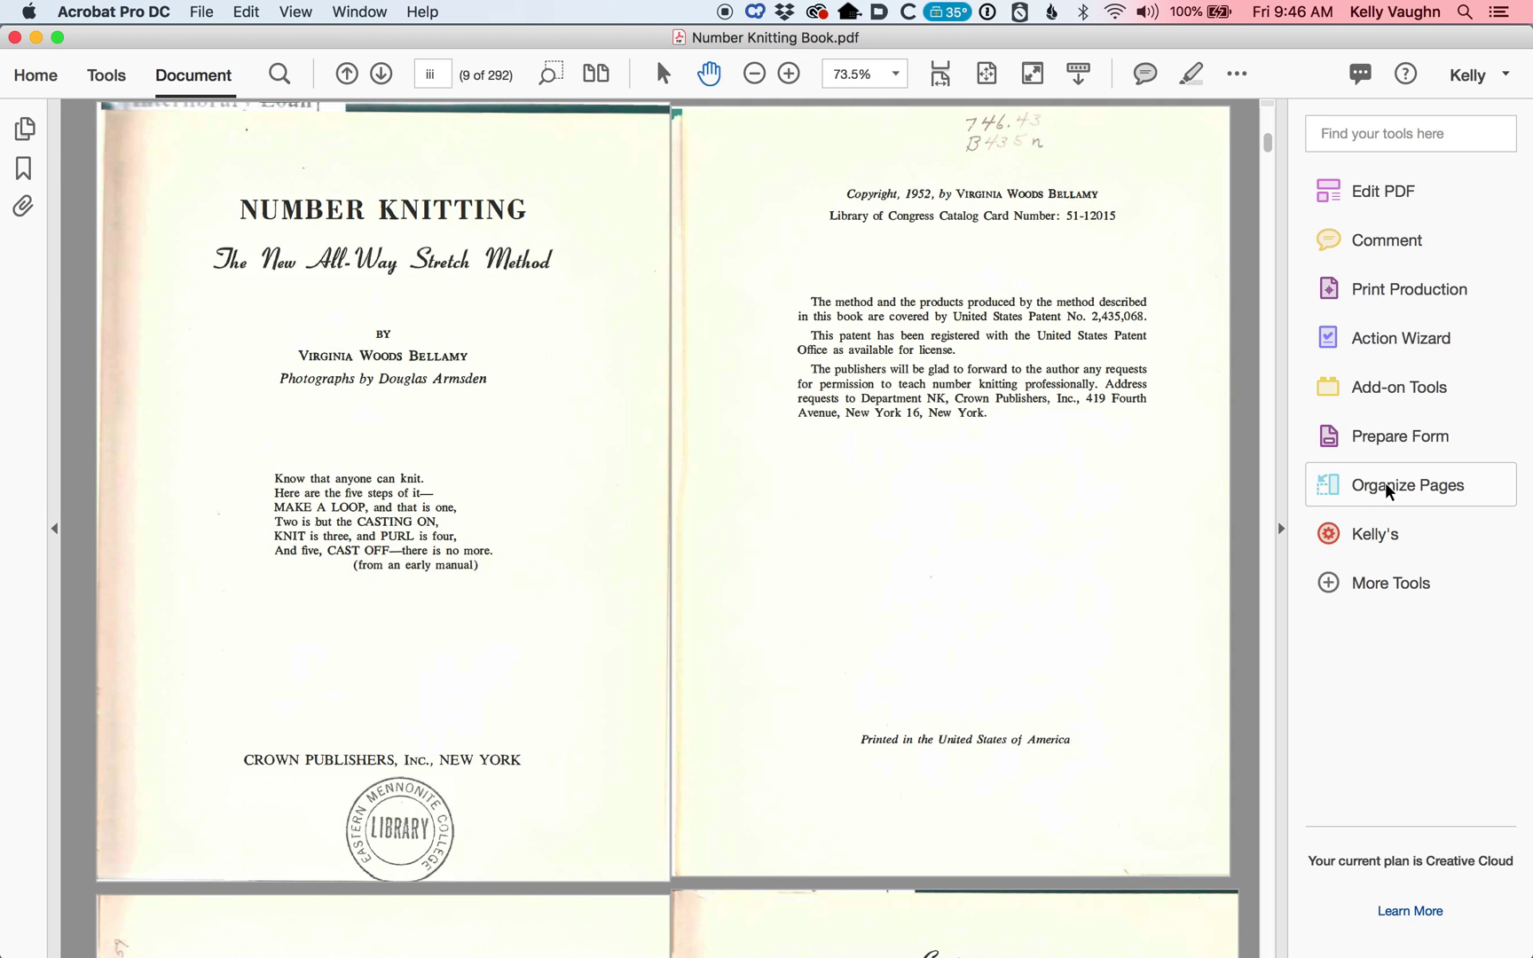
click(1389, 490)
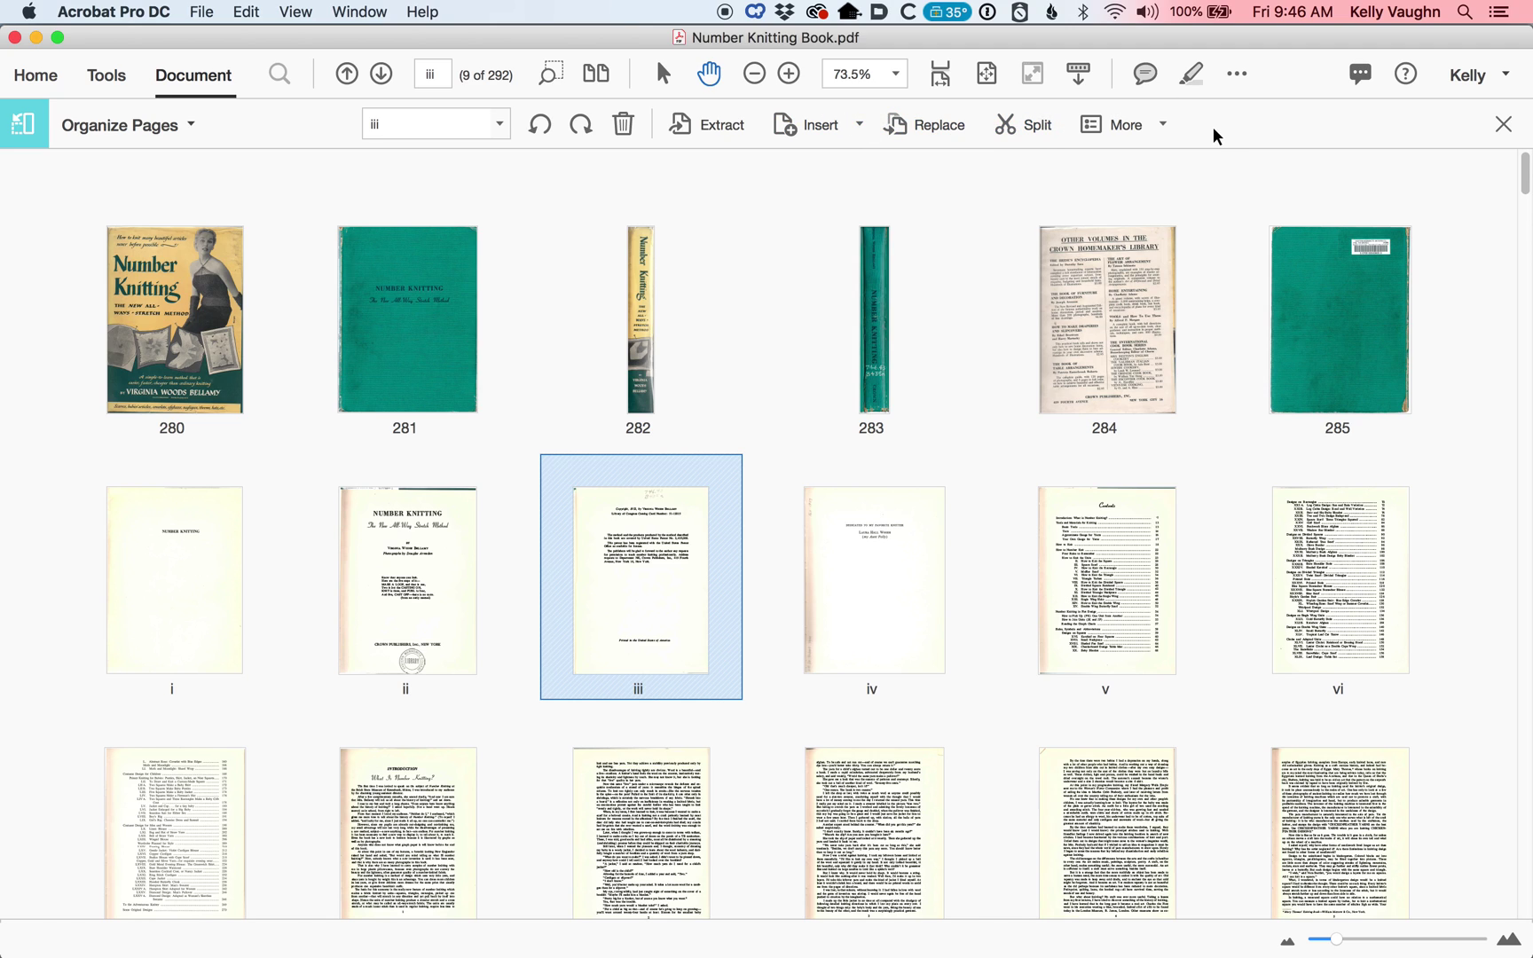
Switch from Organize Pages back to the custom tool set using the tools dropdown
click(1244, 74)
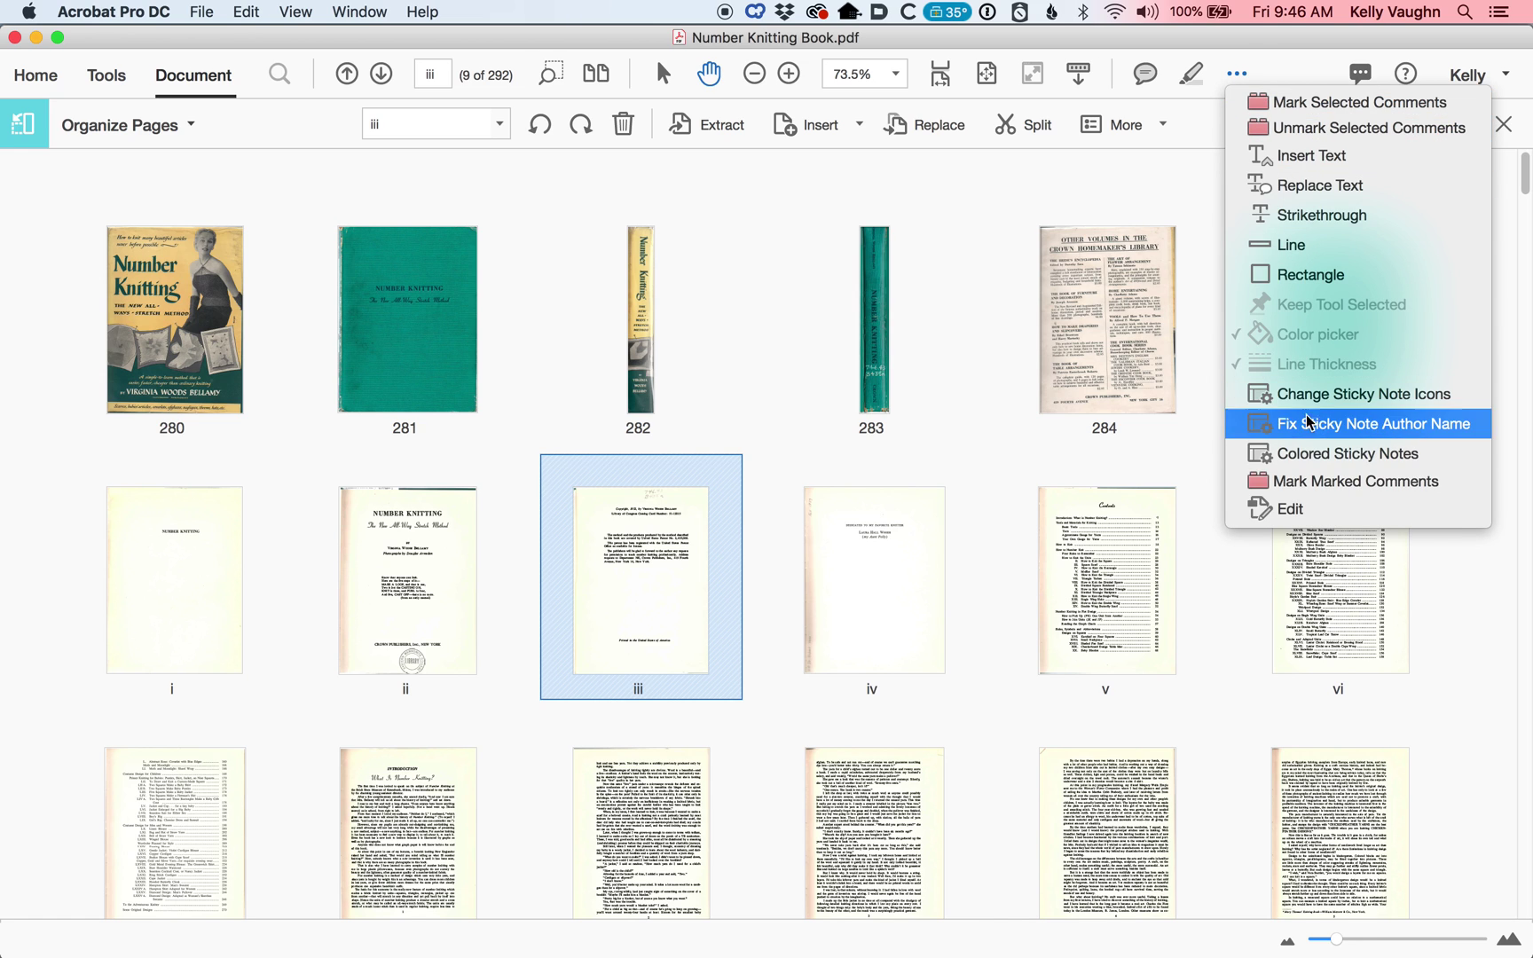
click(1303, 73)
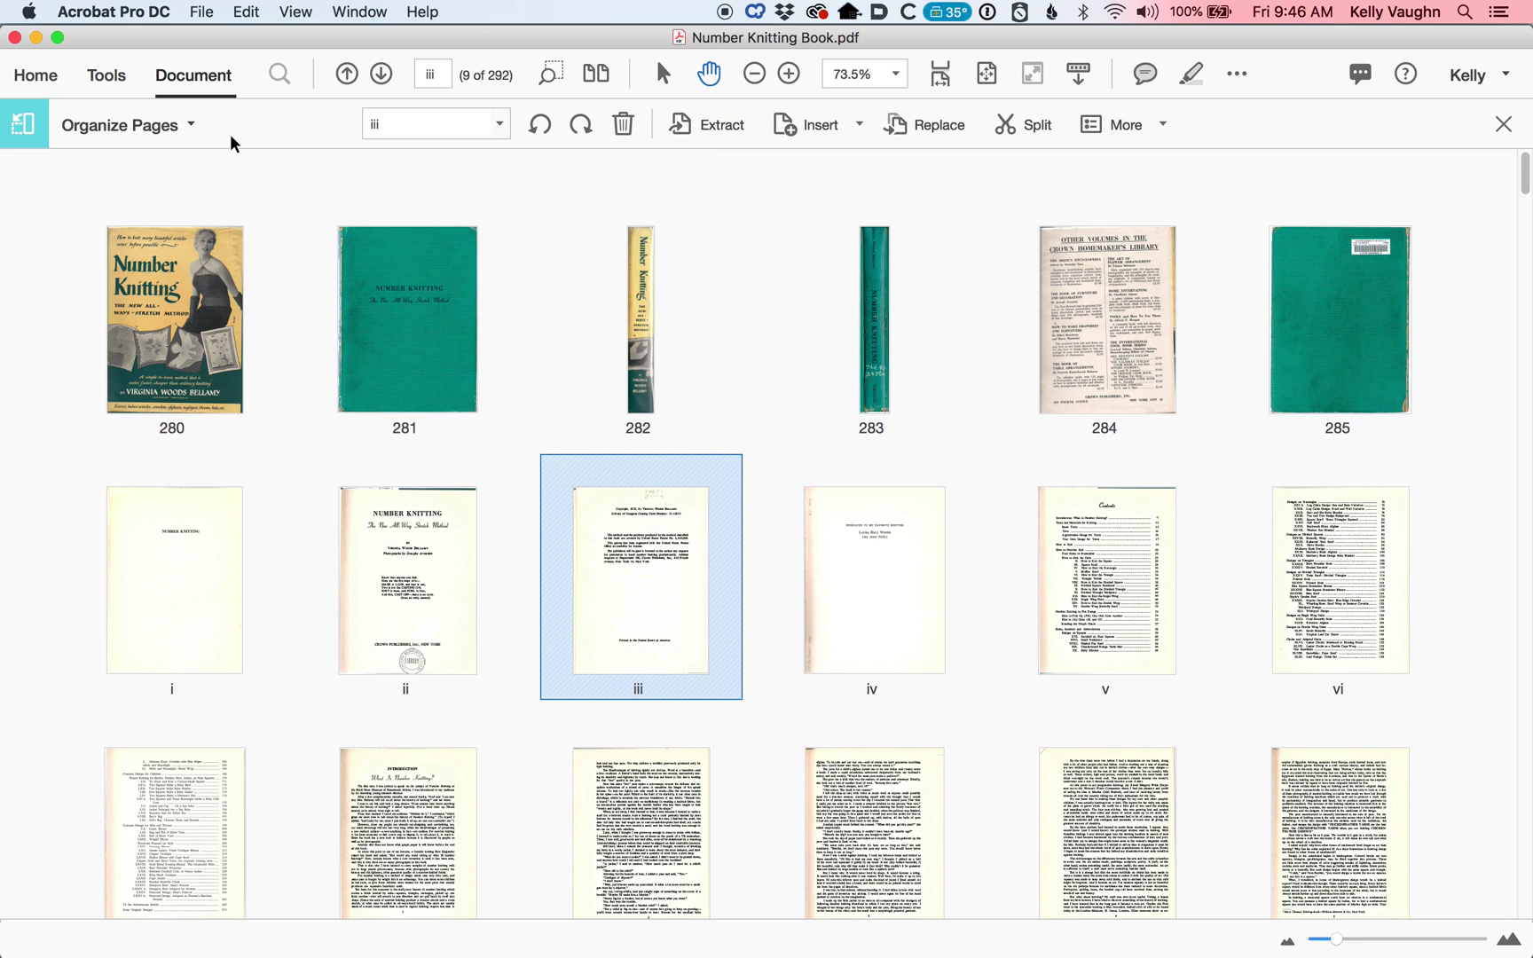
click(192, 126)
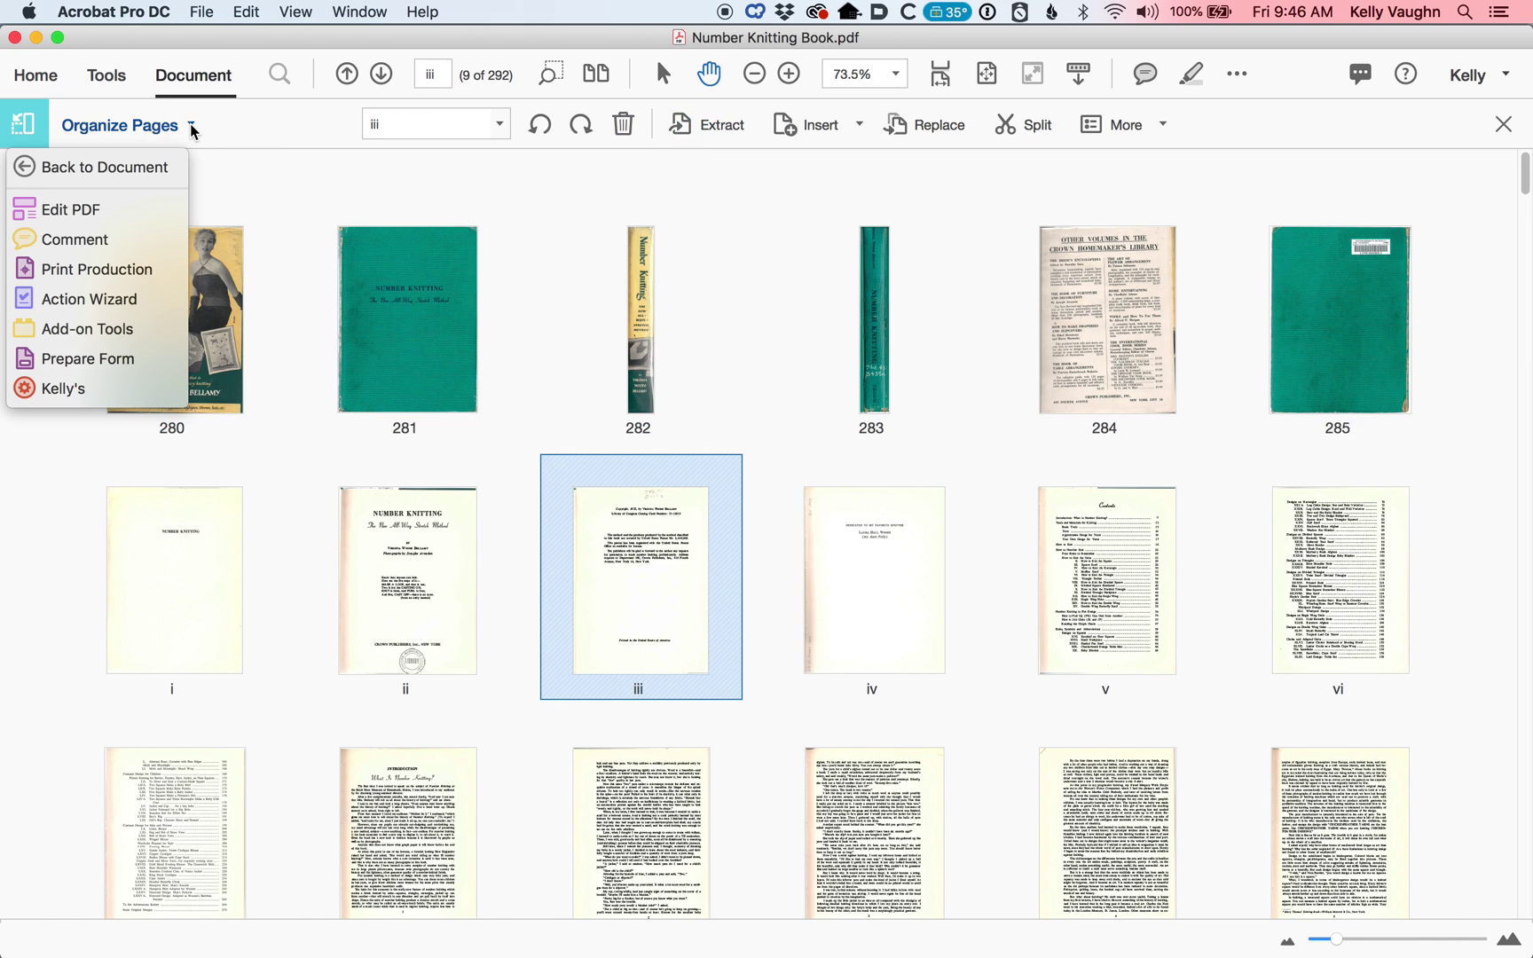
click(55, 394)
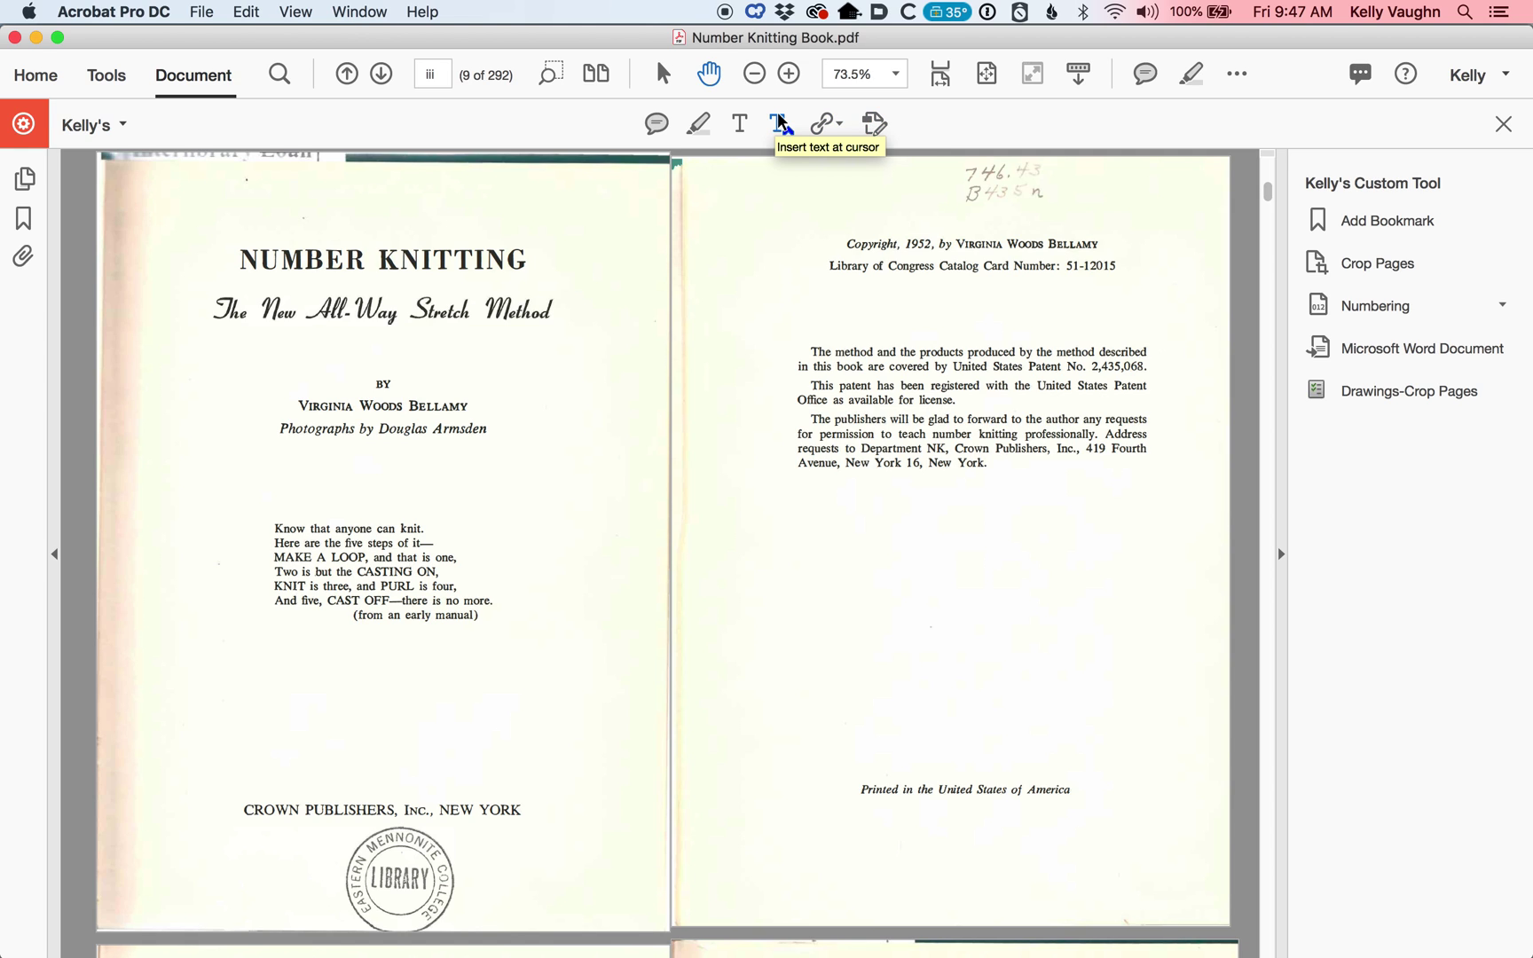
Open the Tools center to see the custom tool listed, then return to the document
right_click(1311, 71)
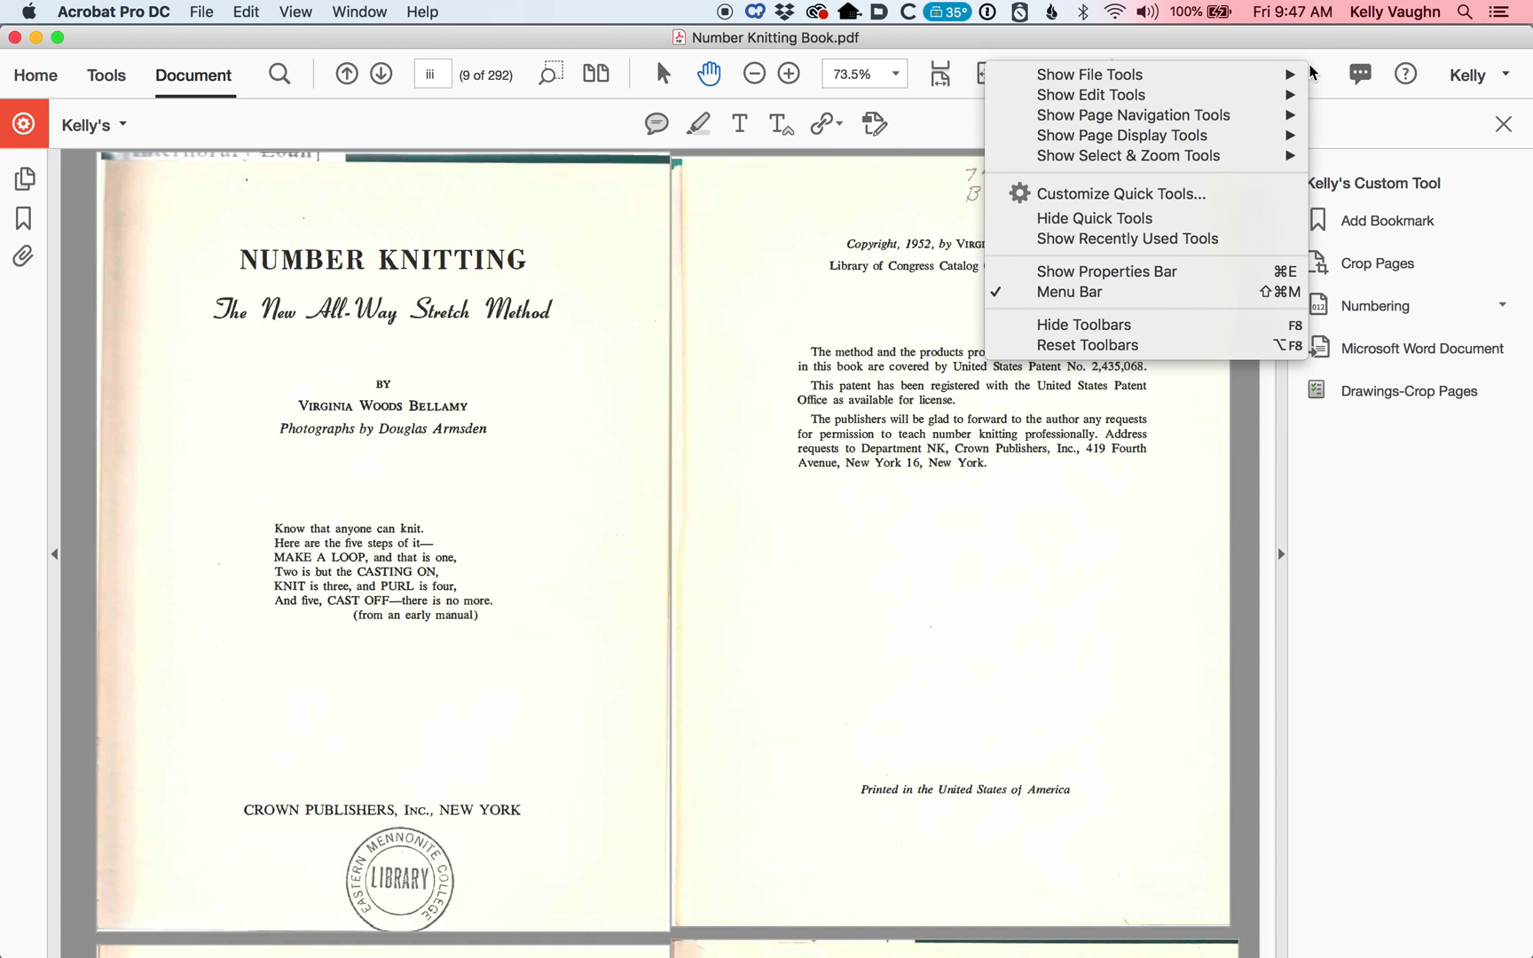
click(1328, 78)
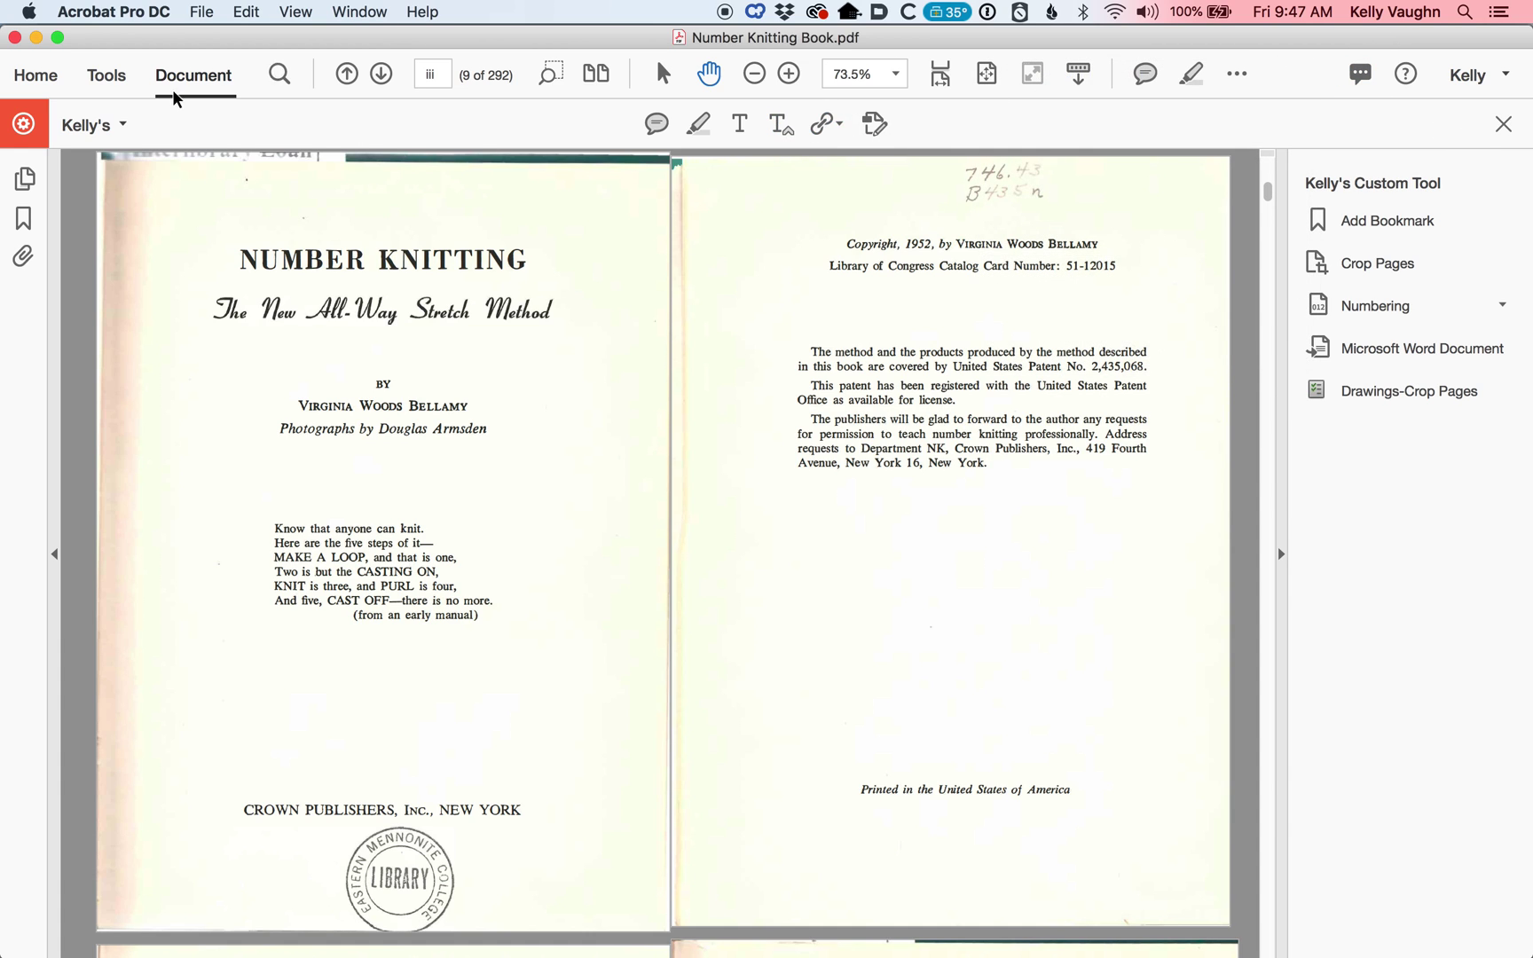
click(104, 78)
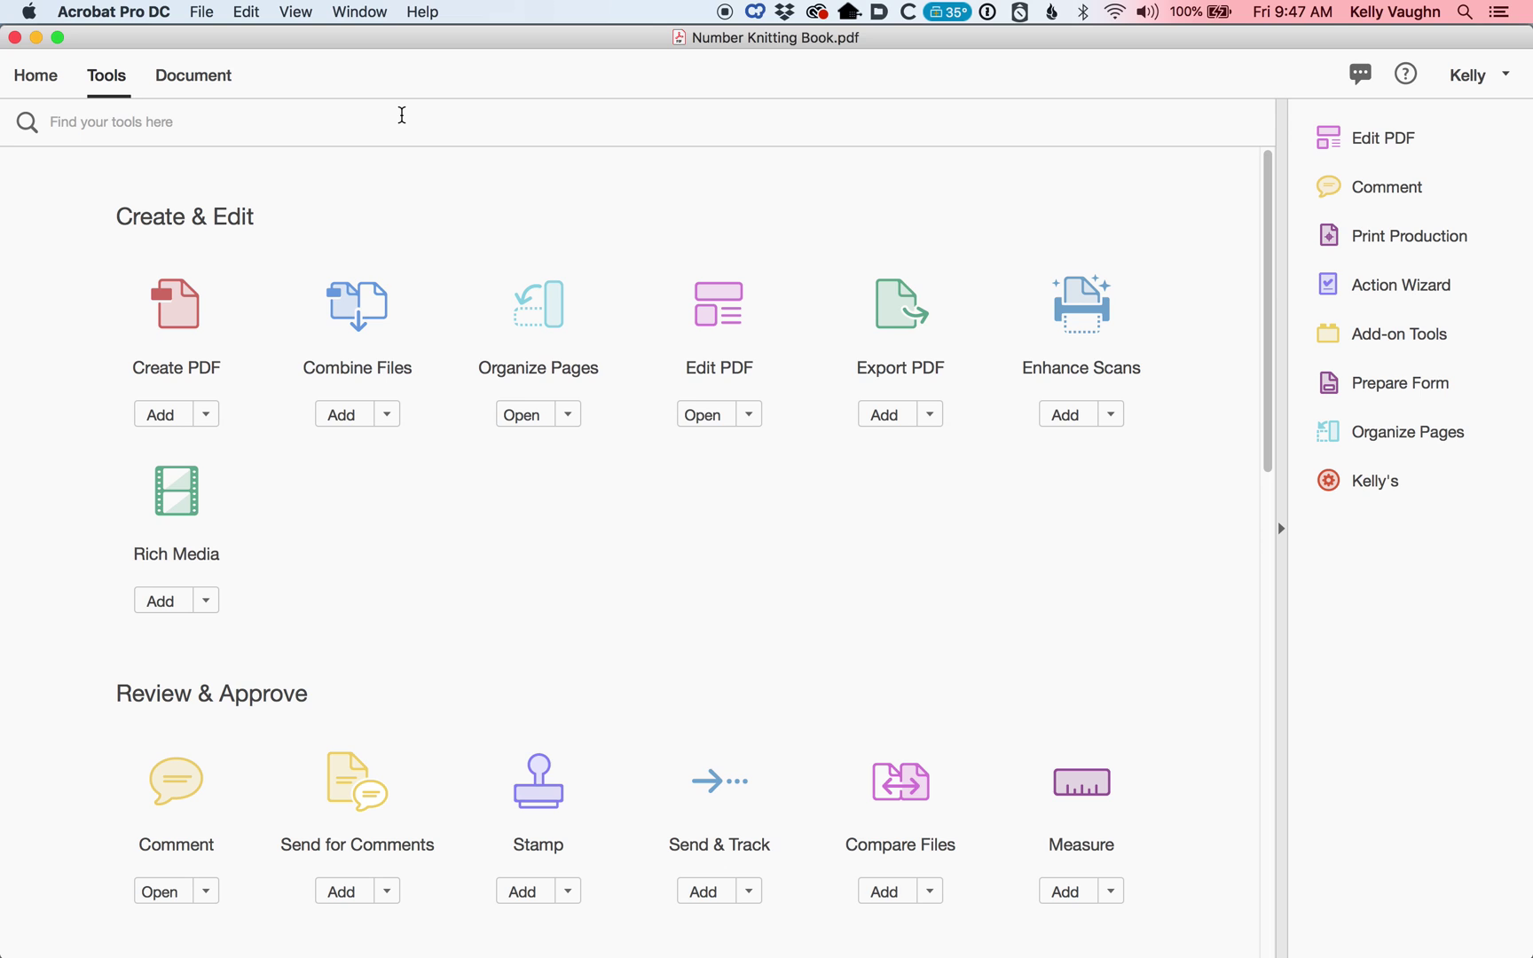
click(213, 83)
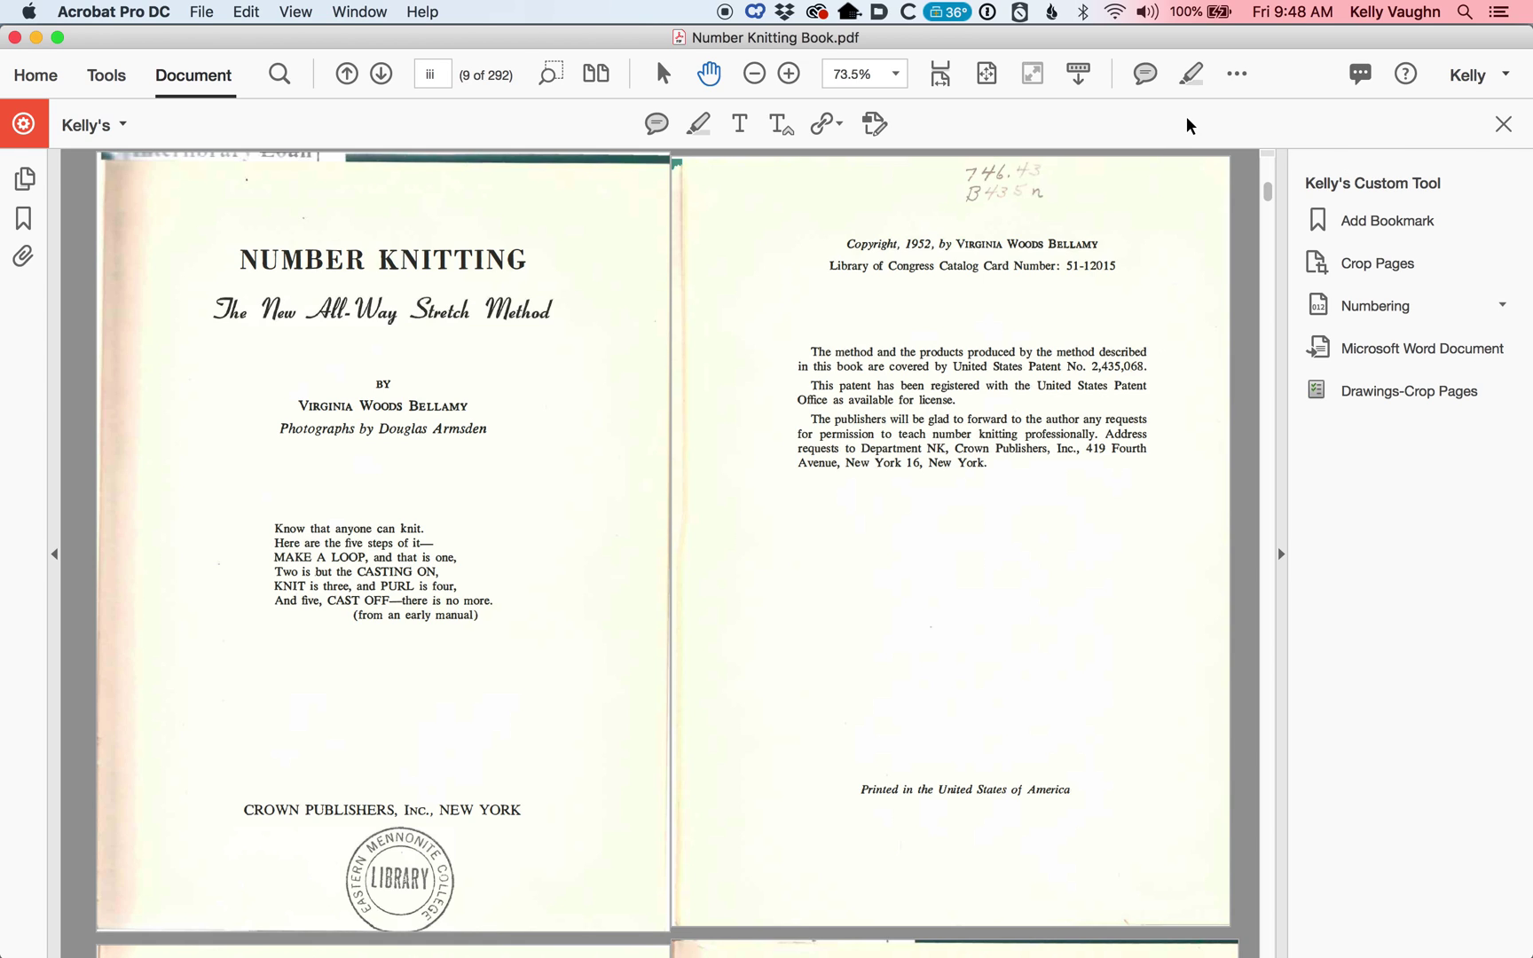
click(1240, 76)
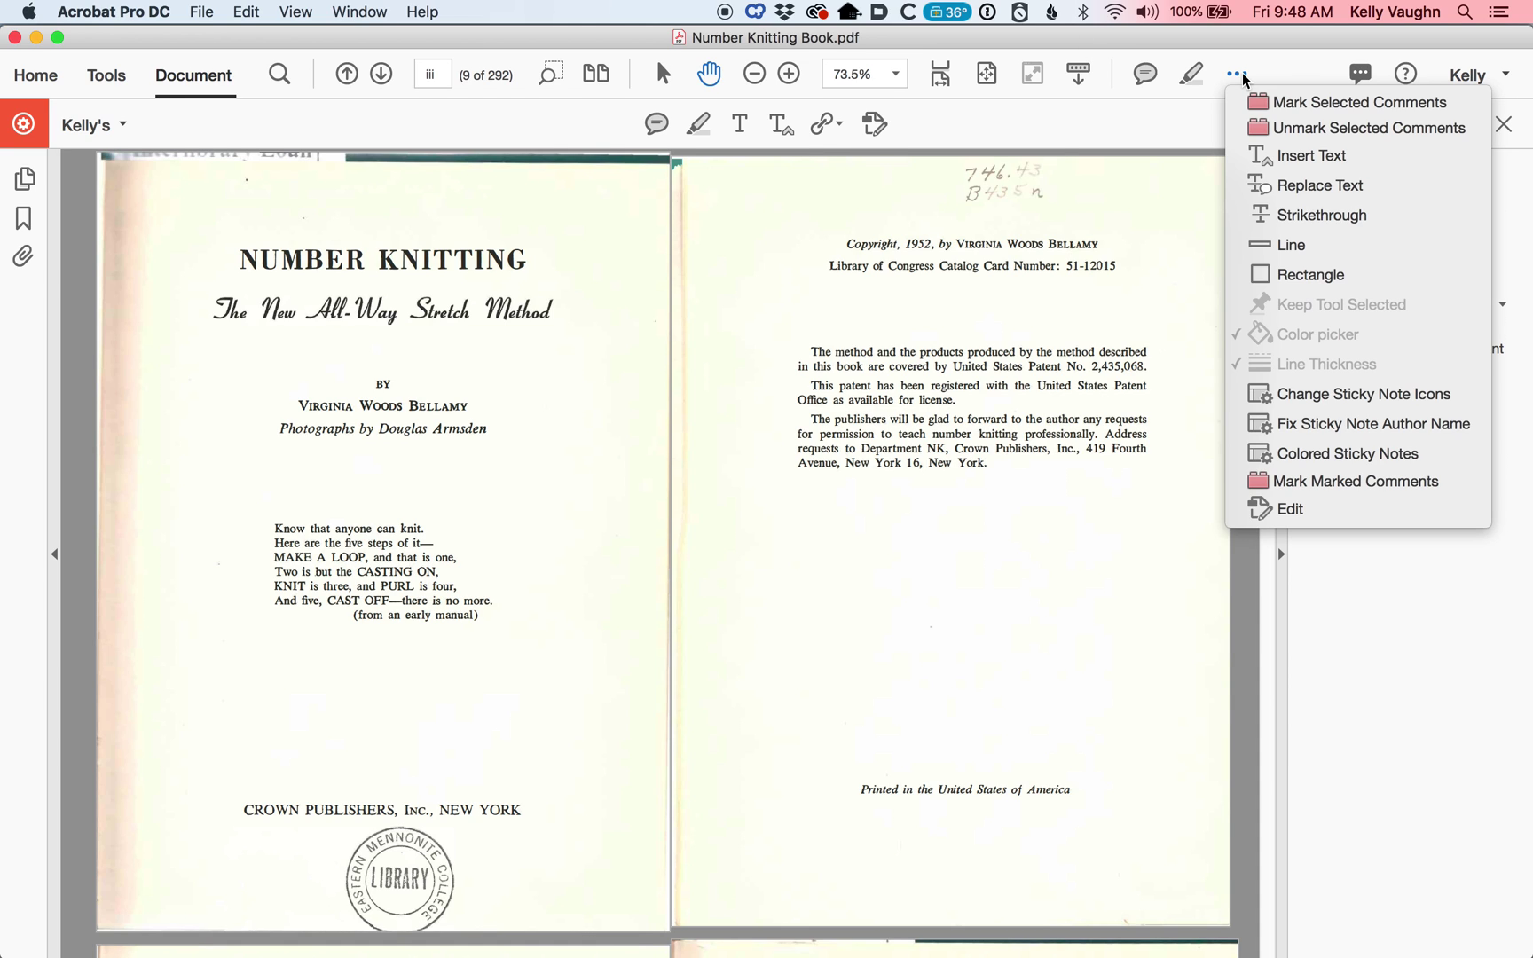
click(108, 84)
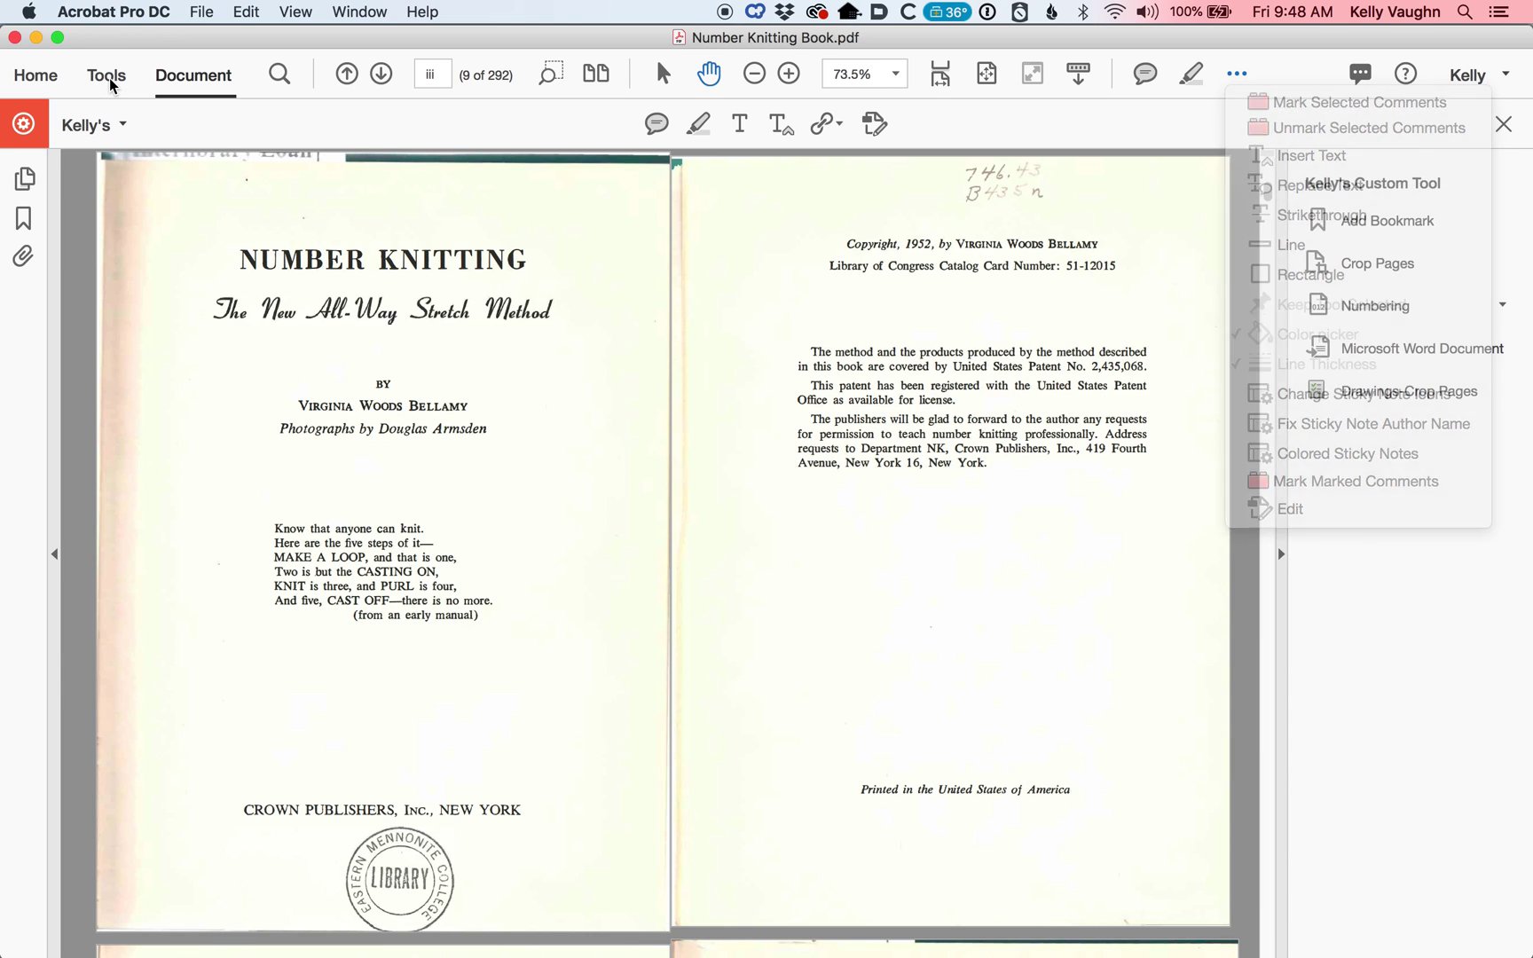
click(111, 85)
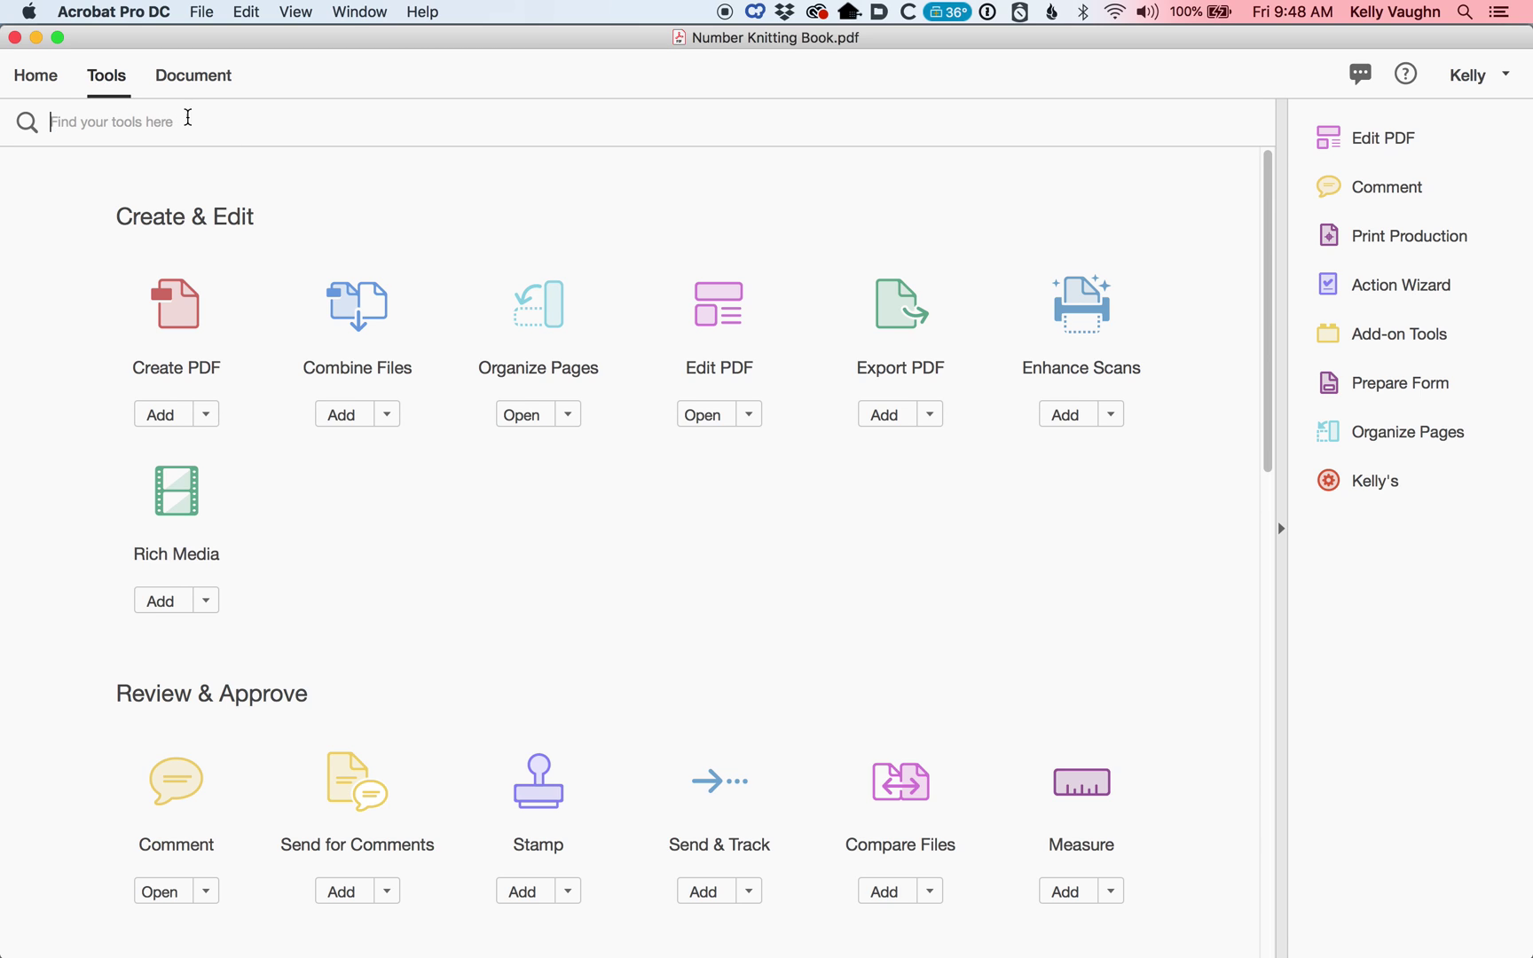
text(creat)
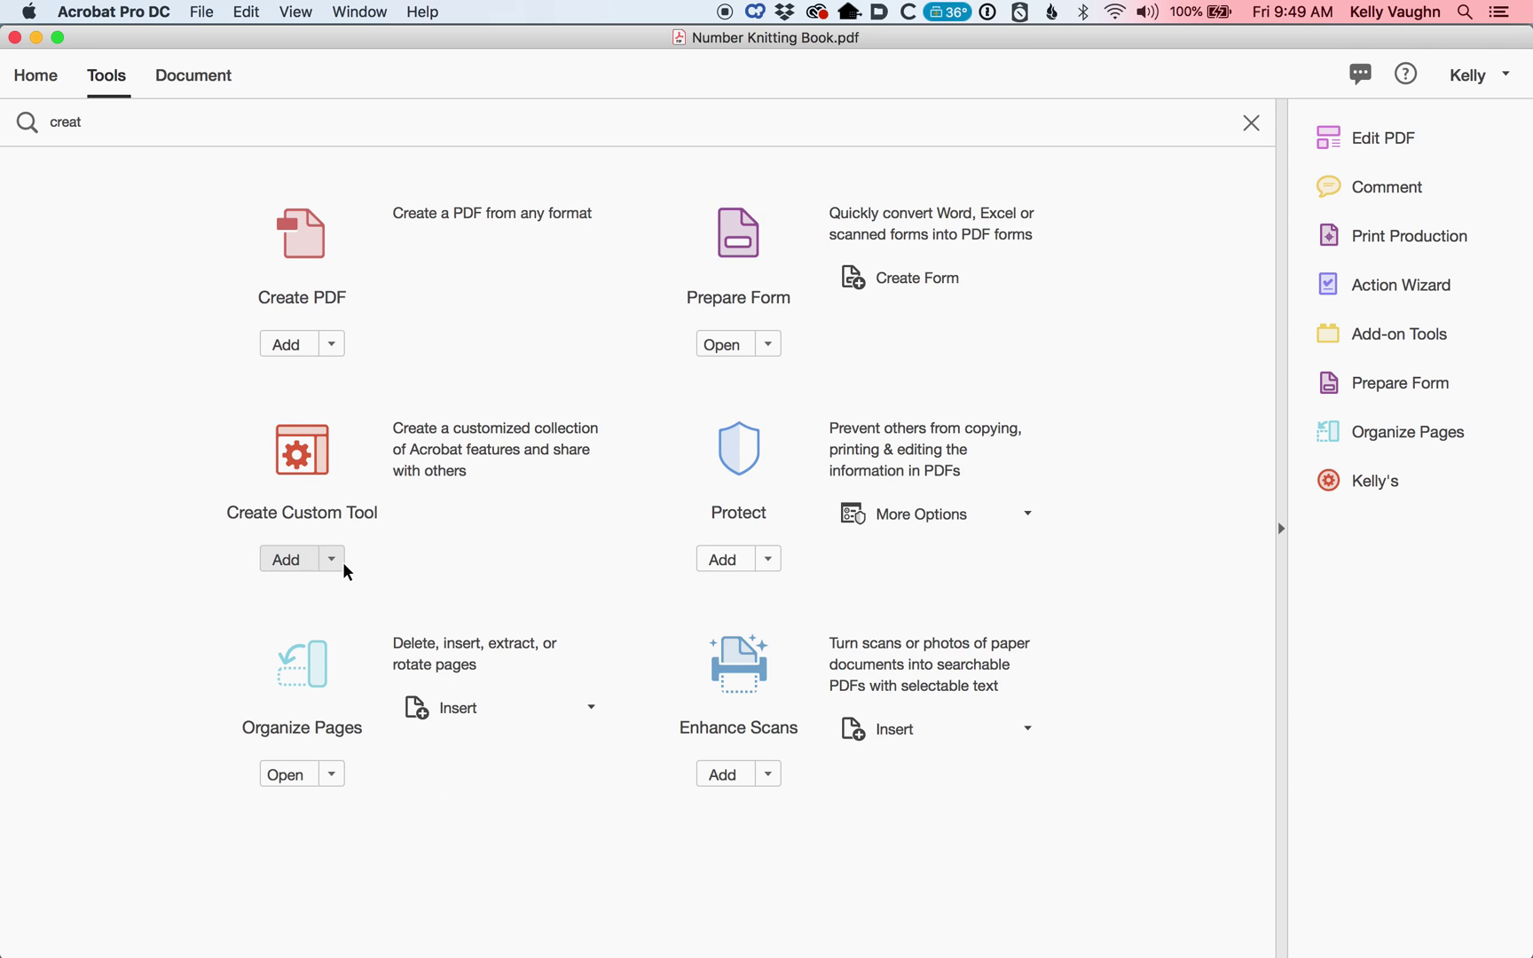
click(1251, 124)
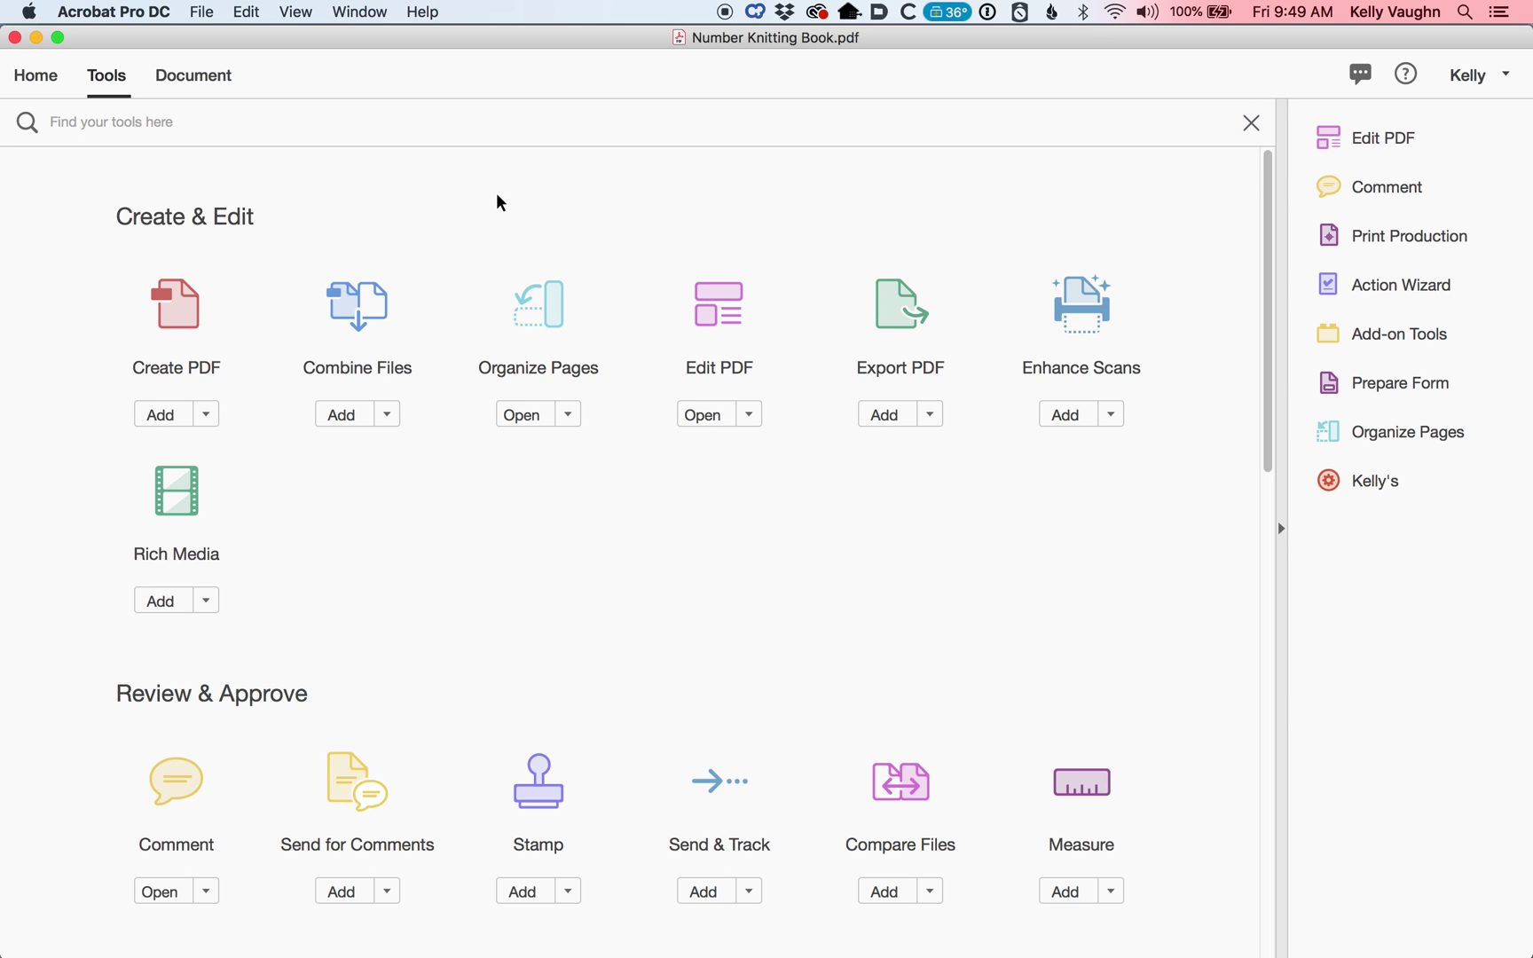
click(204, 84)
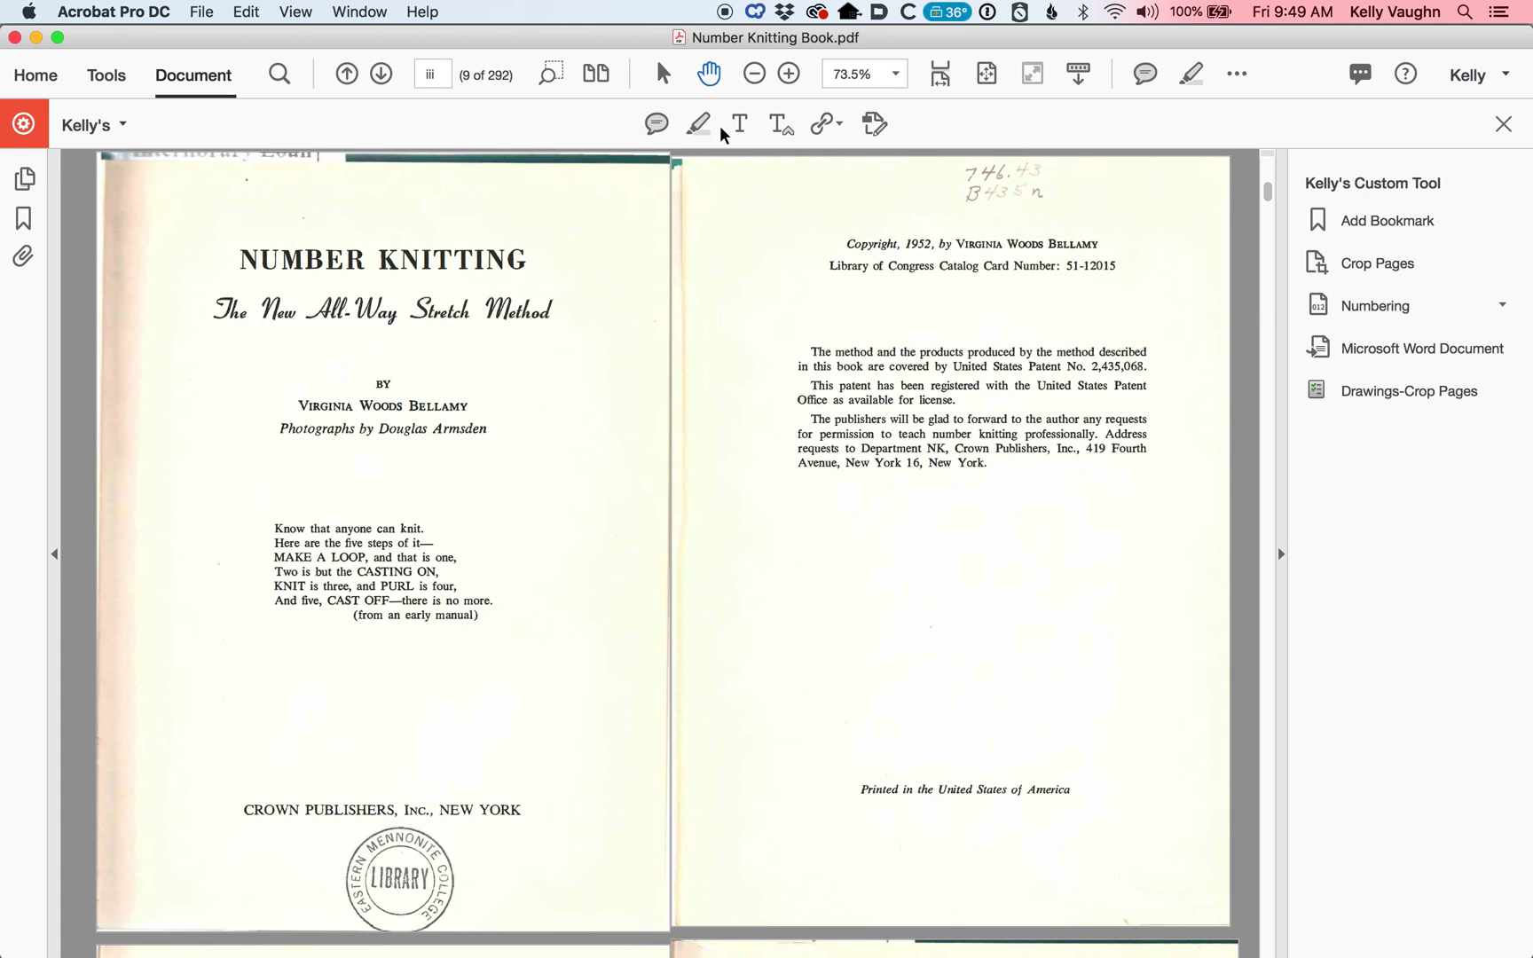
Close and reopen the custom tool set, check its overflow tools, then switch toward Safari
click(1501, 125)
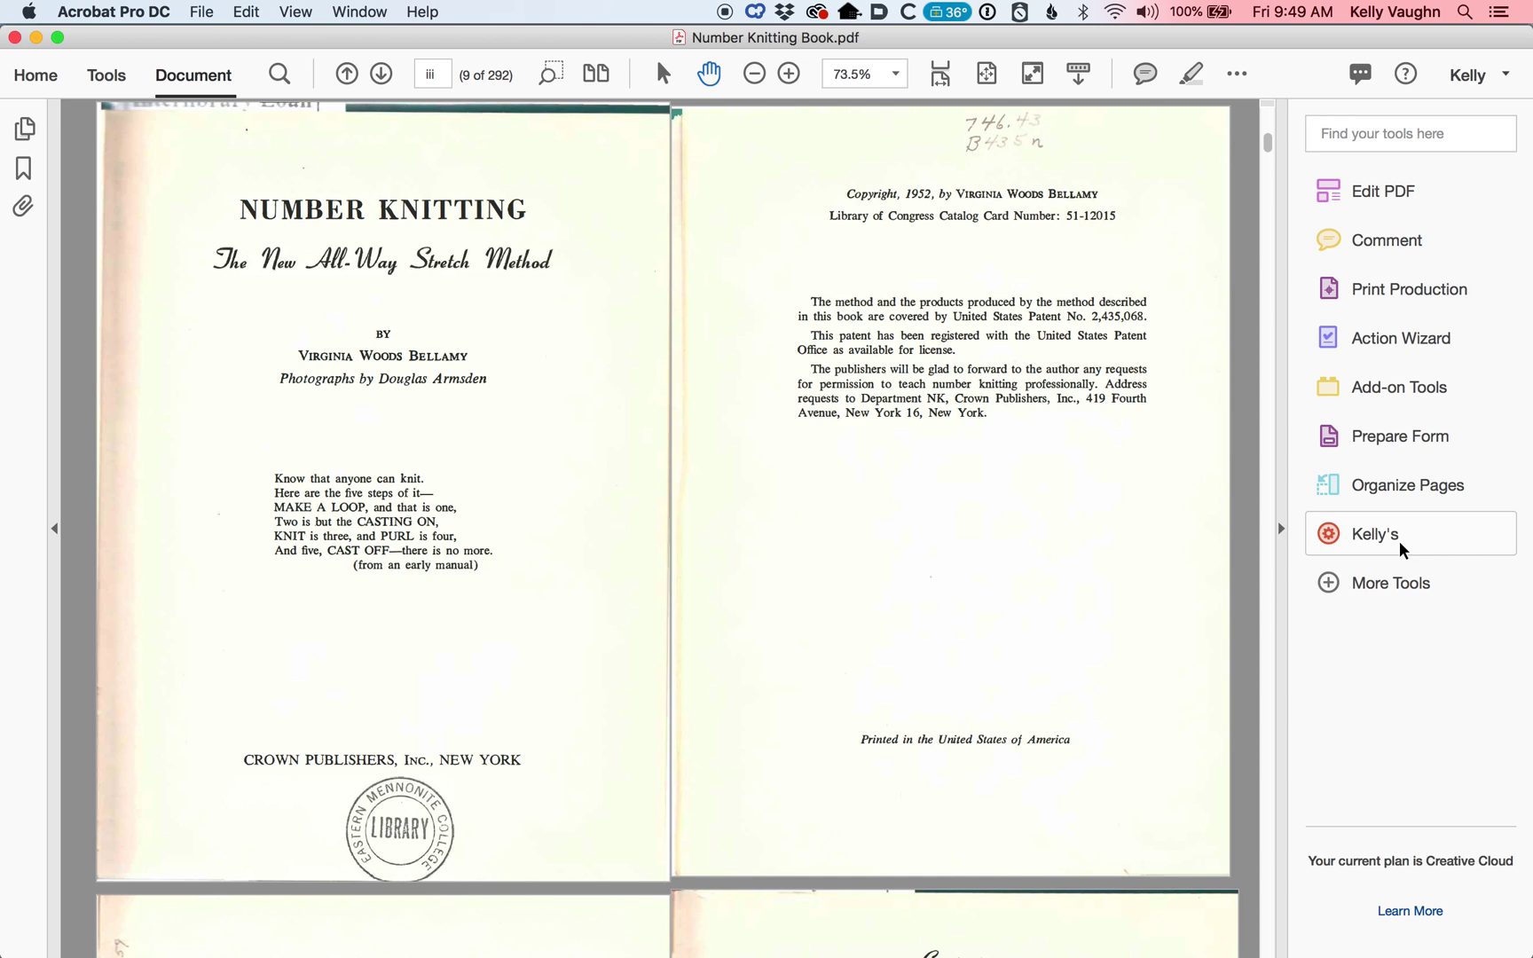
click(1456, 542)
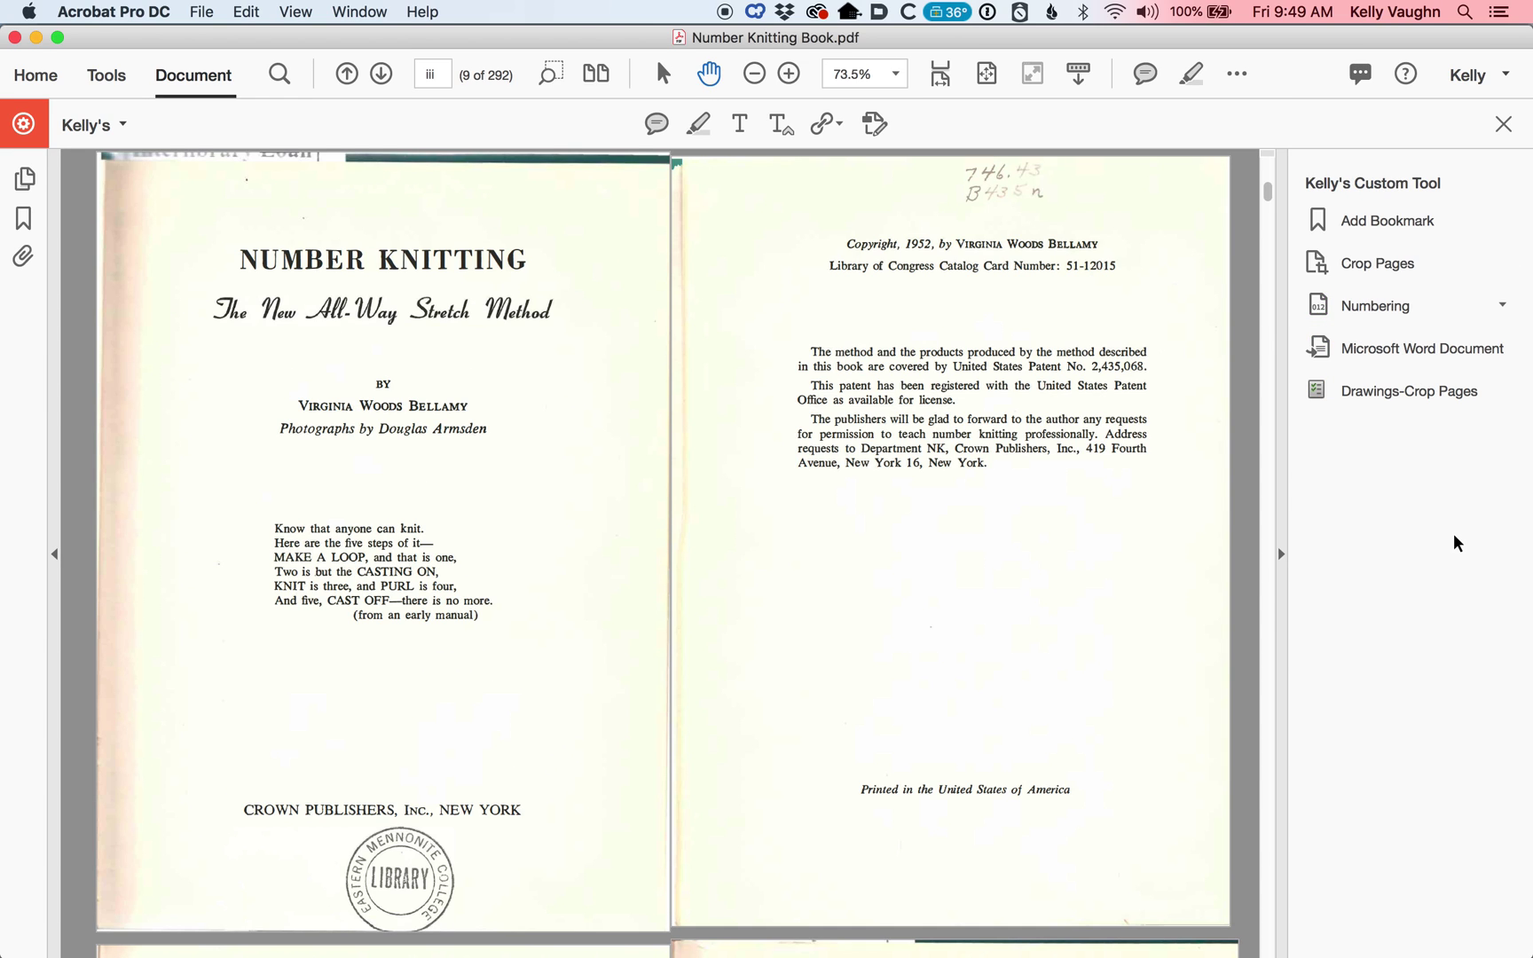
click(1236, 75)
click(1277, 40)
click(1241, 74)
click(1282, 57)
key(super+Tab)
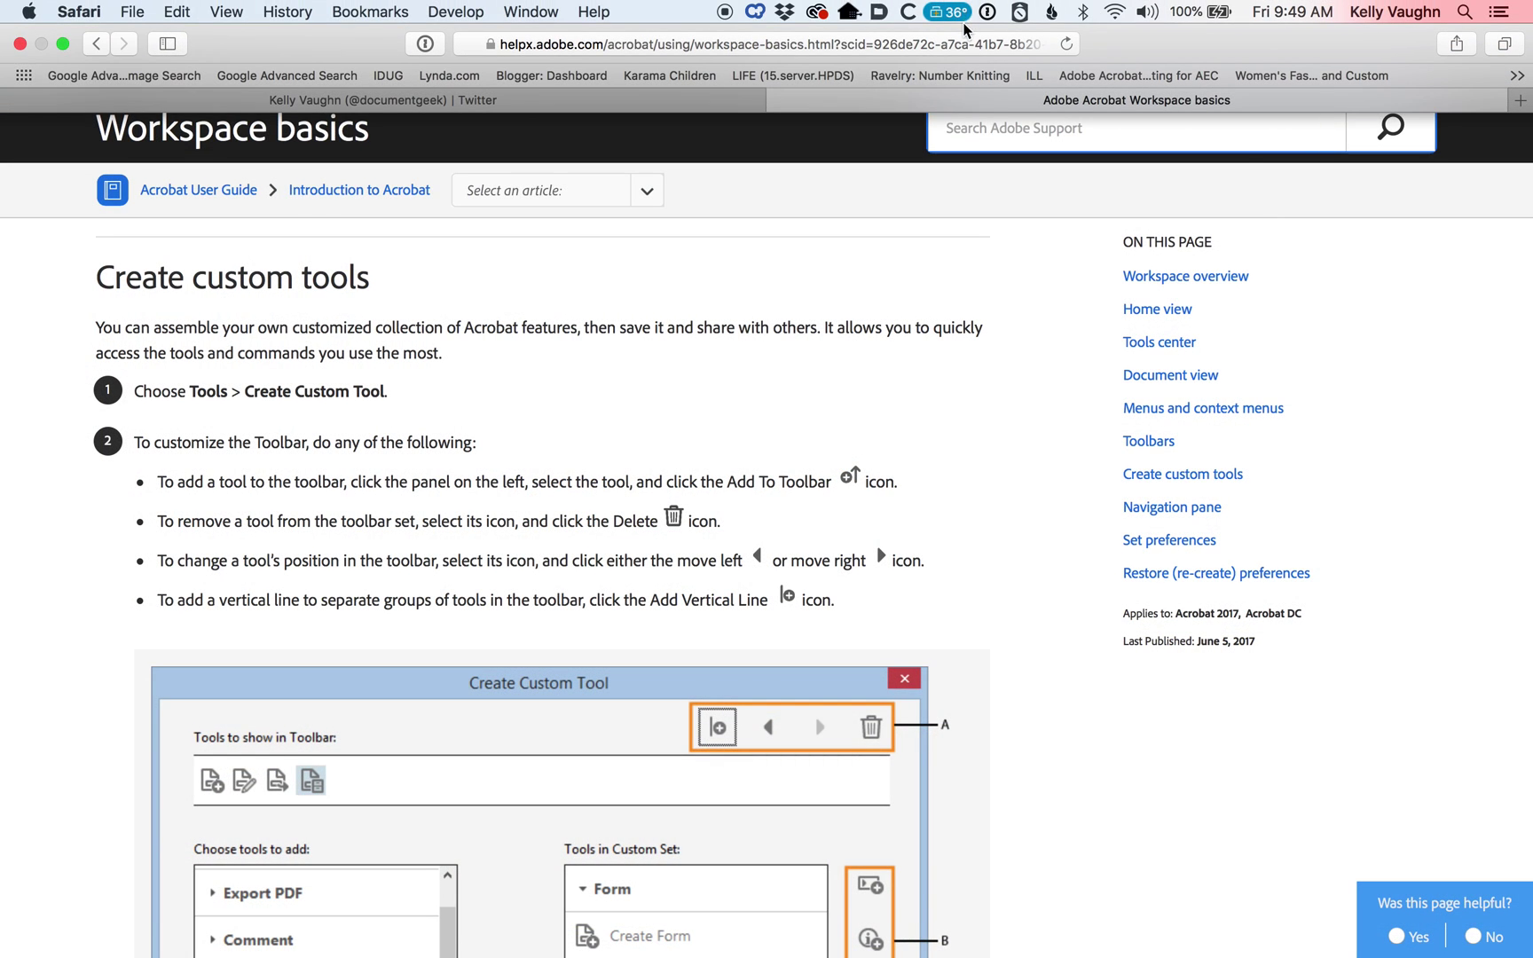
Load acrobat.uservoice.com in Safari and switch the browser to full screen
click(966, 46)
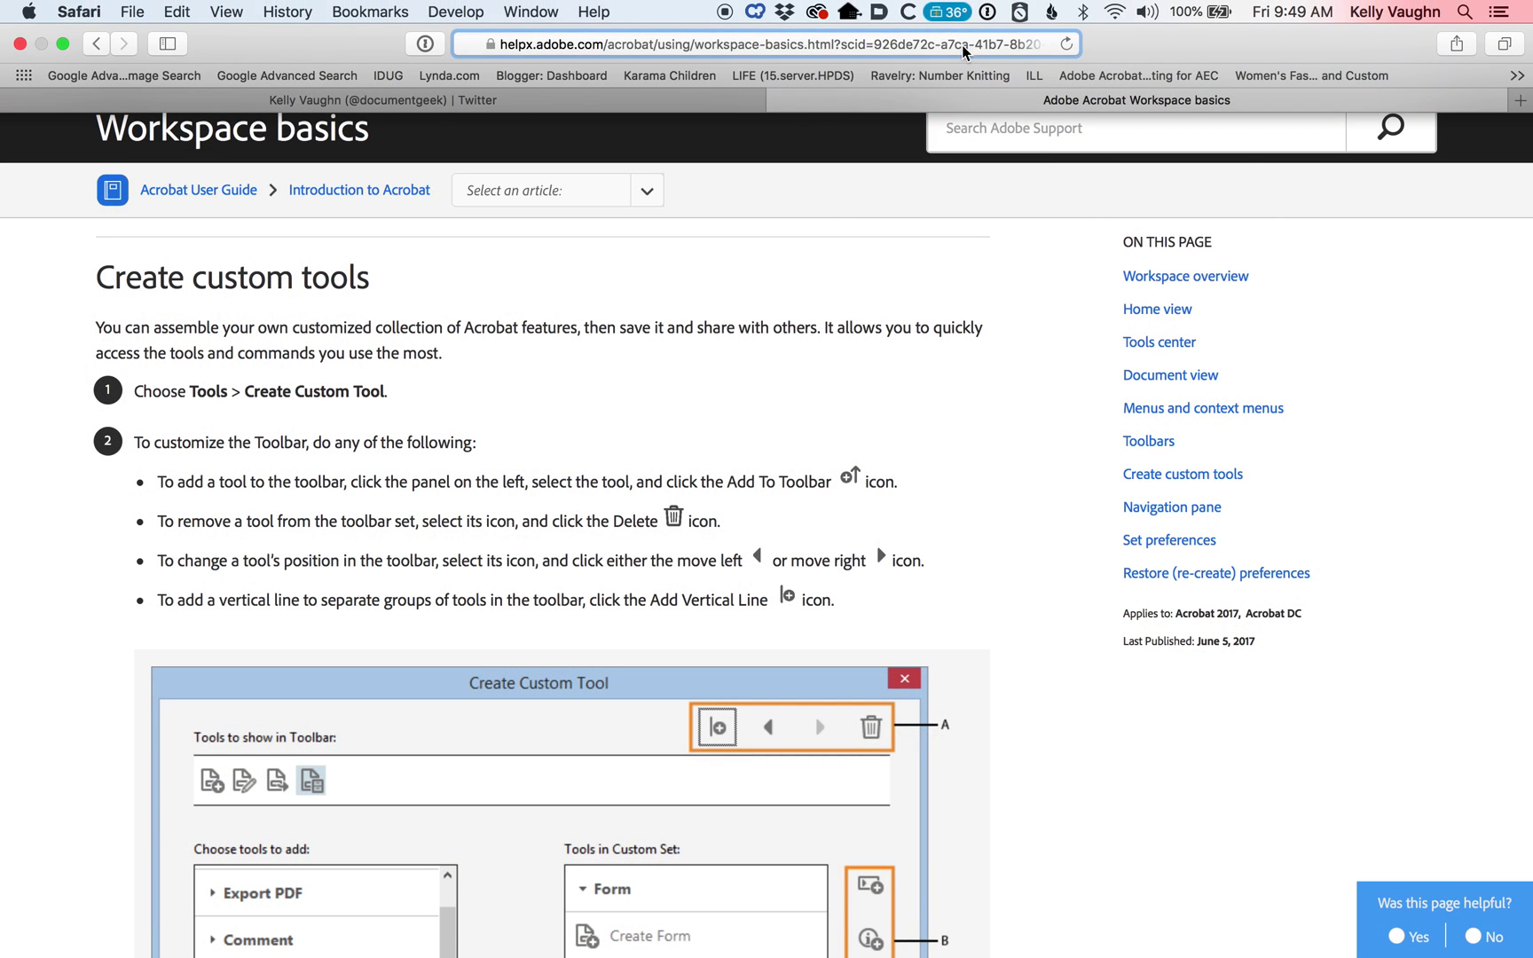
key(BackSpace)
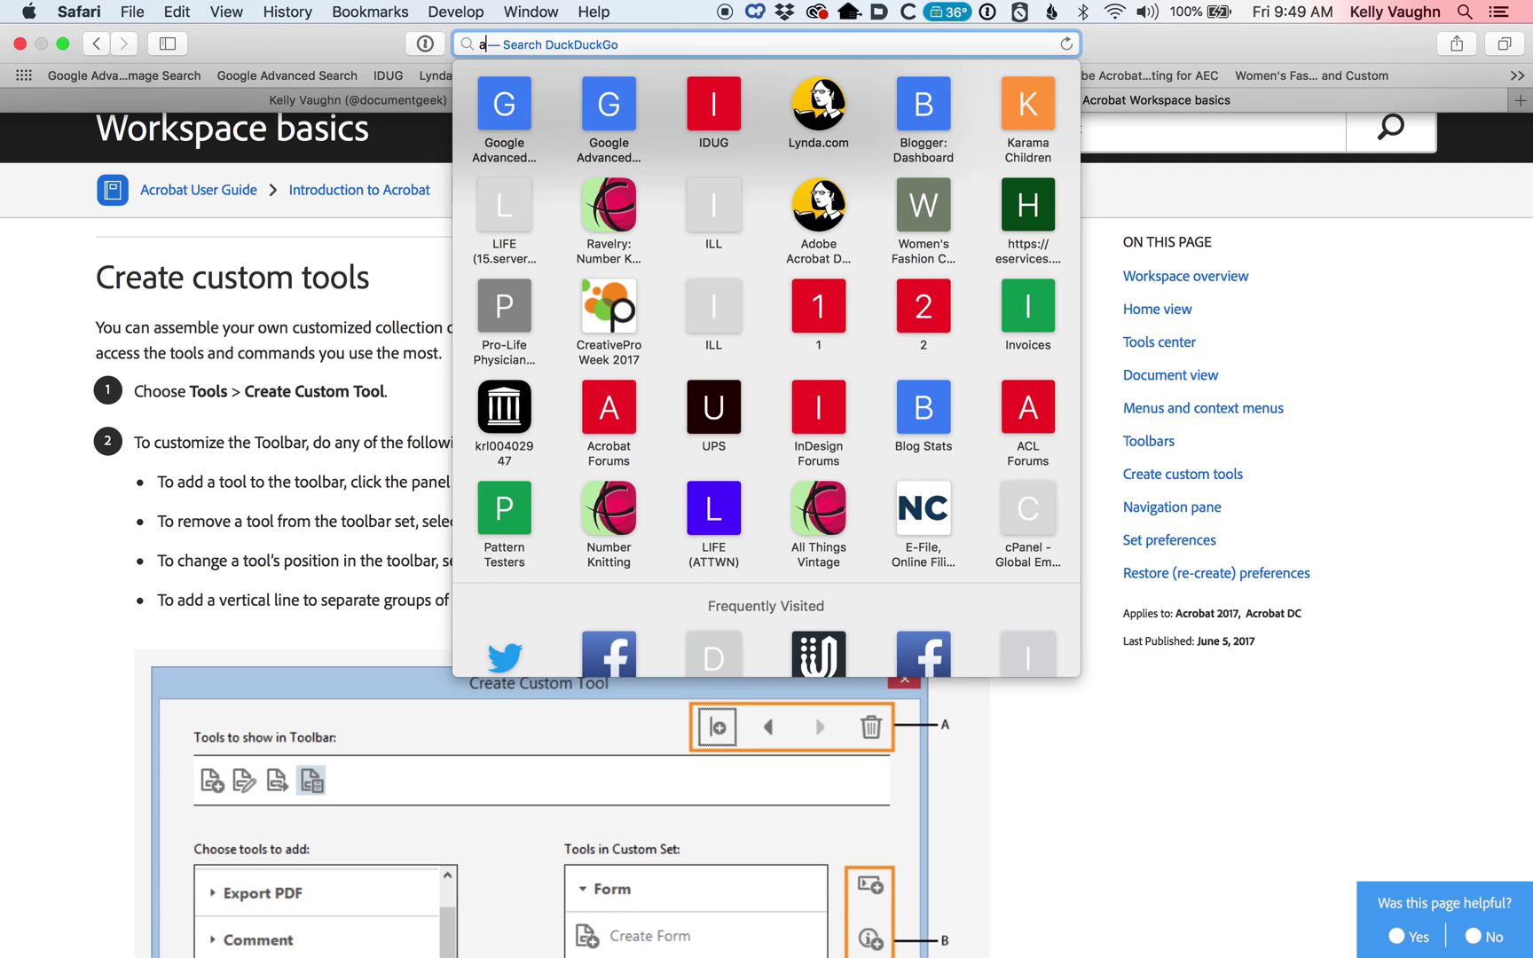
text(acrobat.uservoice.com)
key(Return)
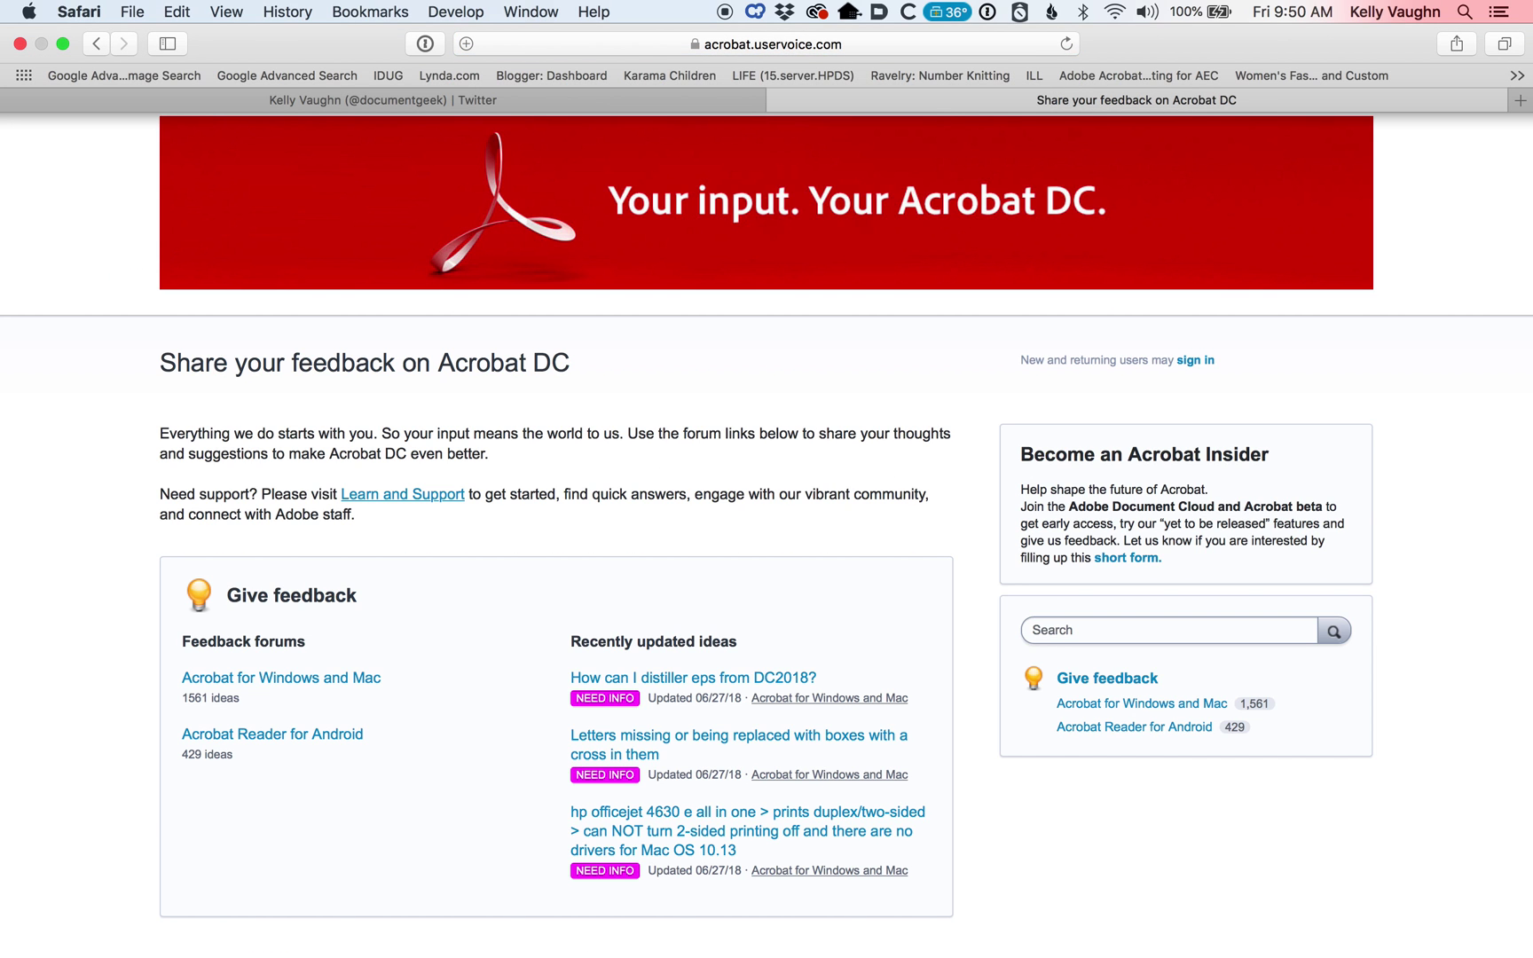
key(ctrl+super+f)
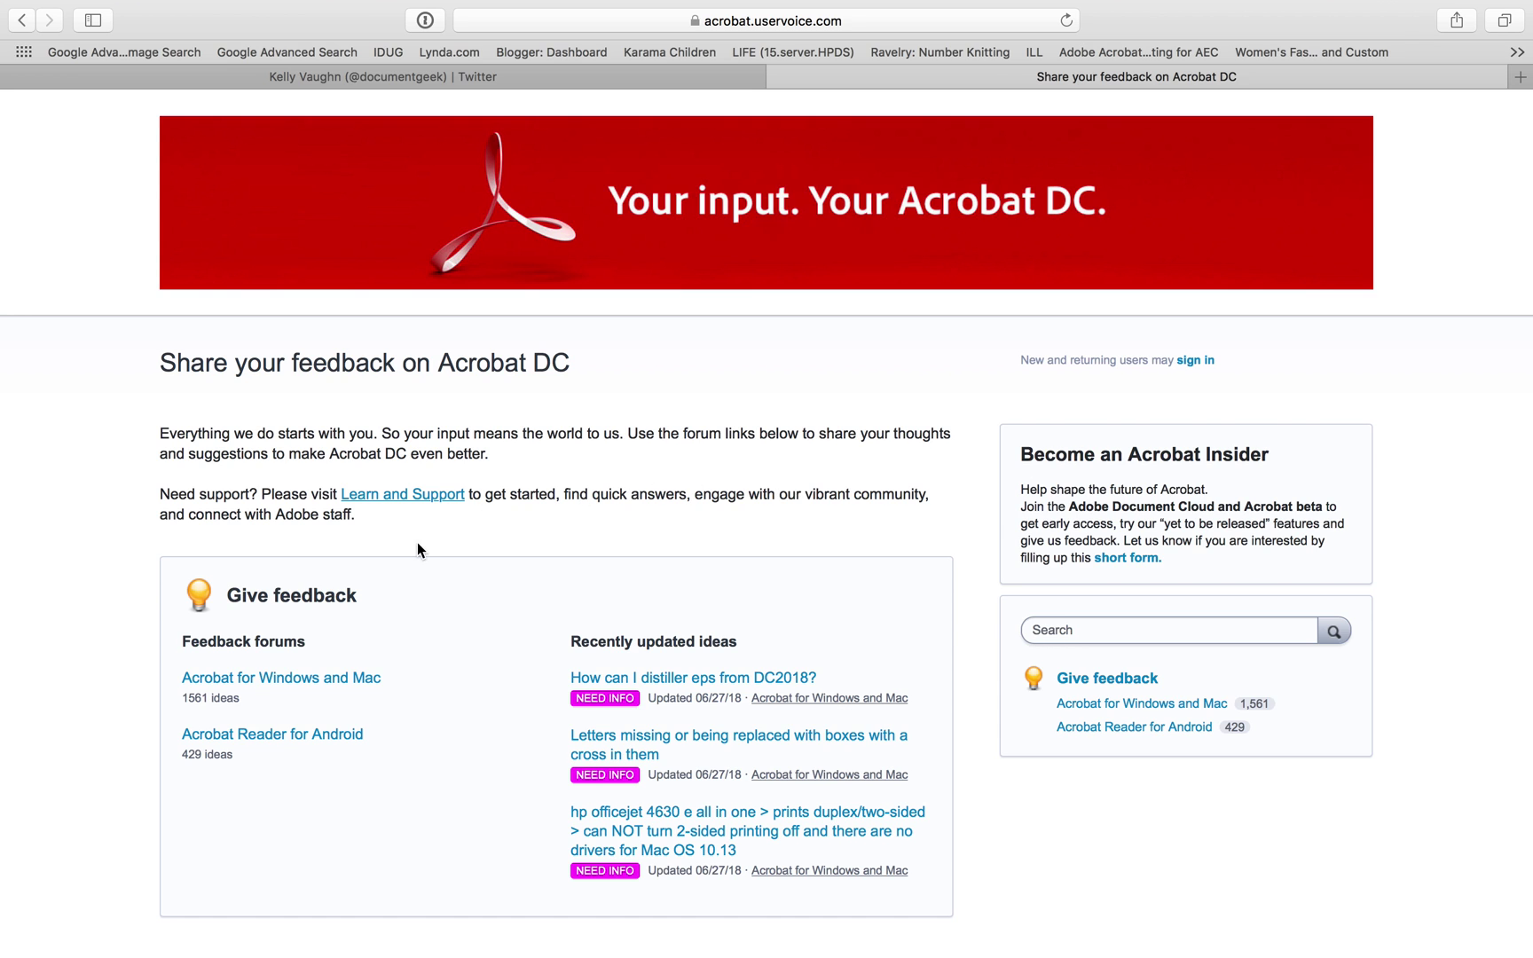
scroll(544, 534, down, 1)
scroll(544, 534, down, 2)
scroll(543, 534, up, 3)
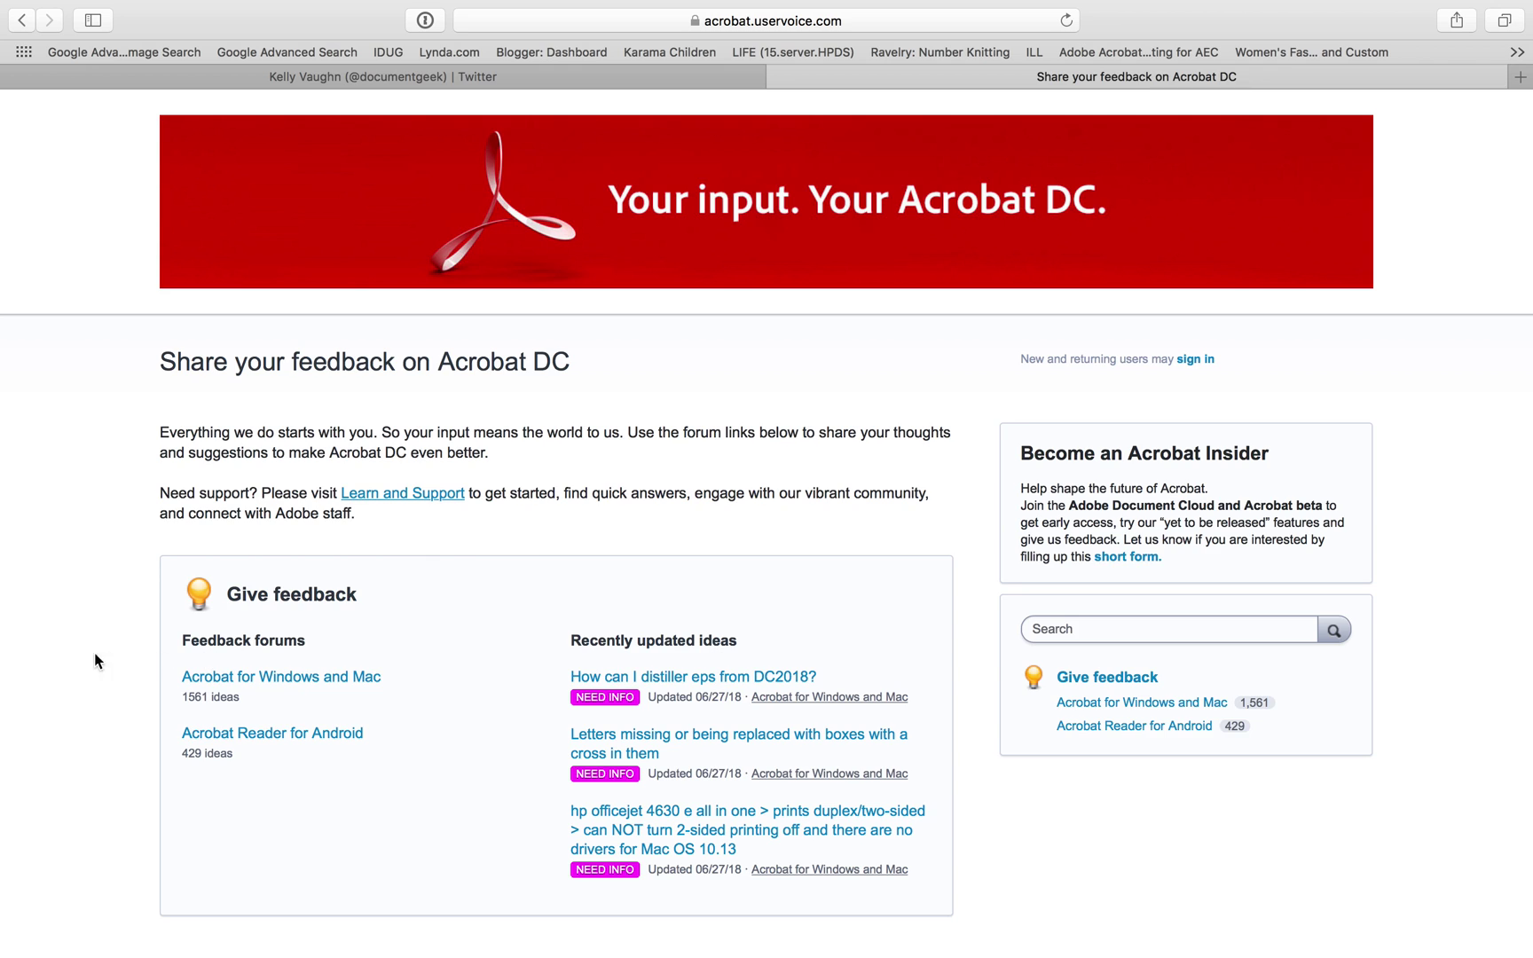
Open the Acrobat for Windows and Mac forum and scroll to 'Full Tools, Menu customisation' (149 votes)
click(354, 678)
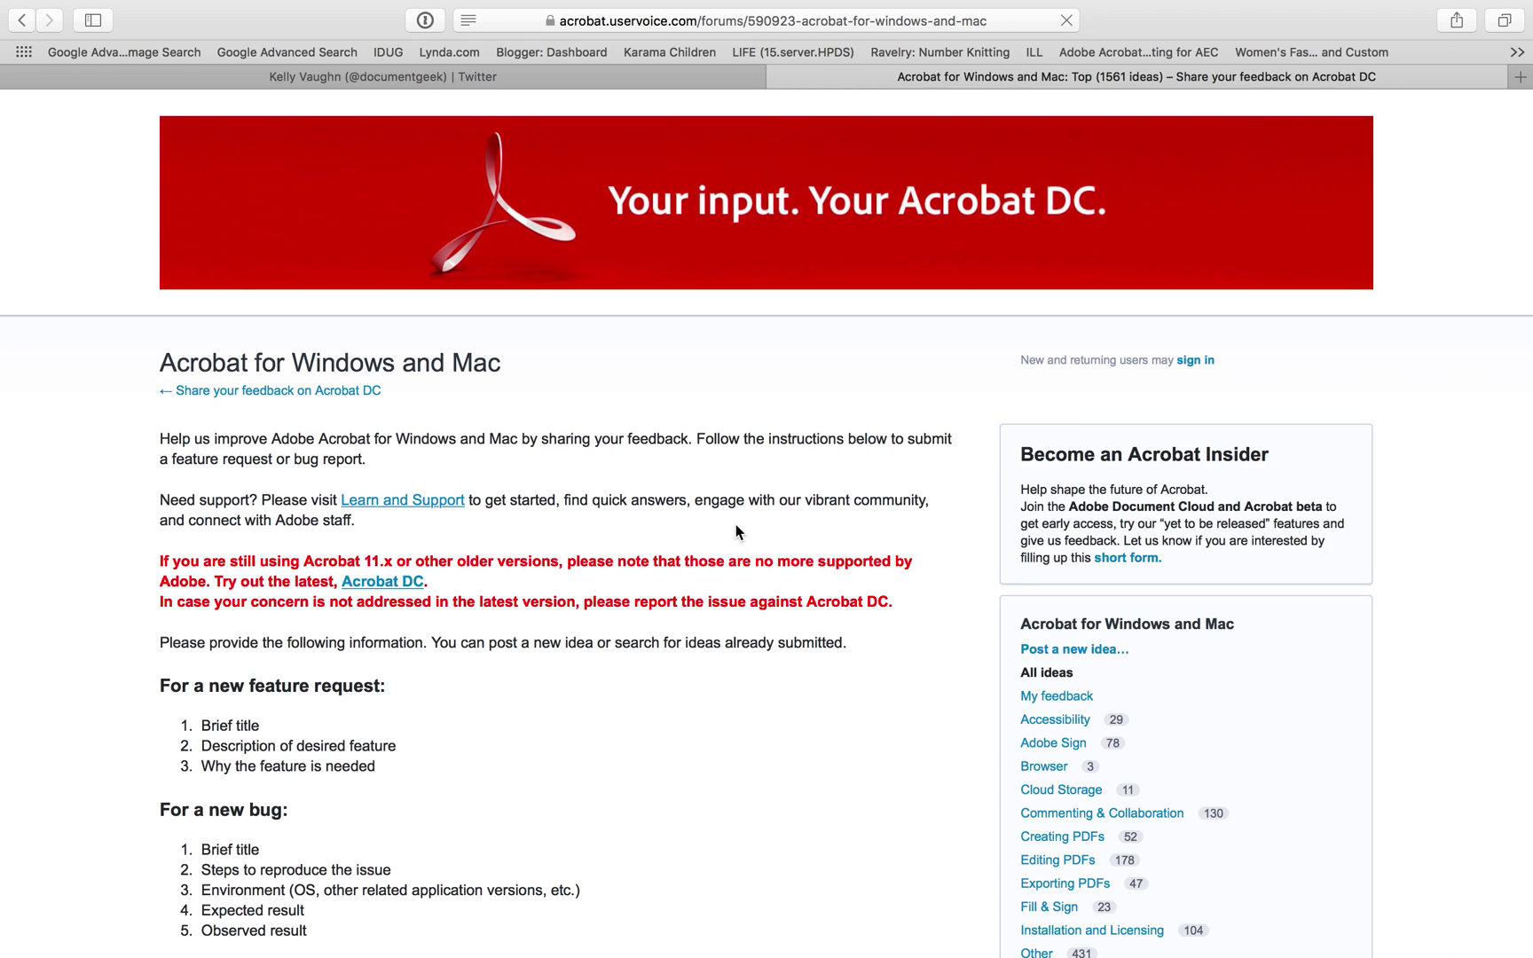
scroll(735, 524, down, 1)
scroll(735, 524, down, 5)
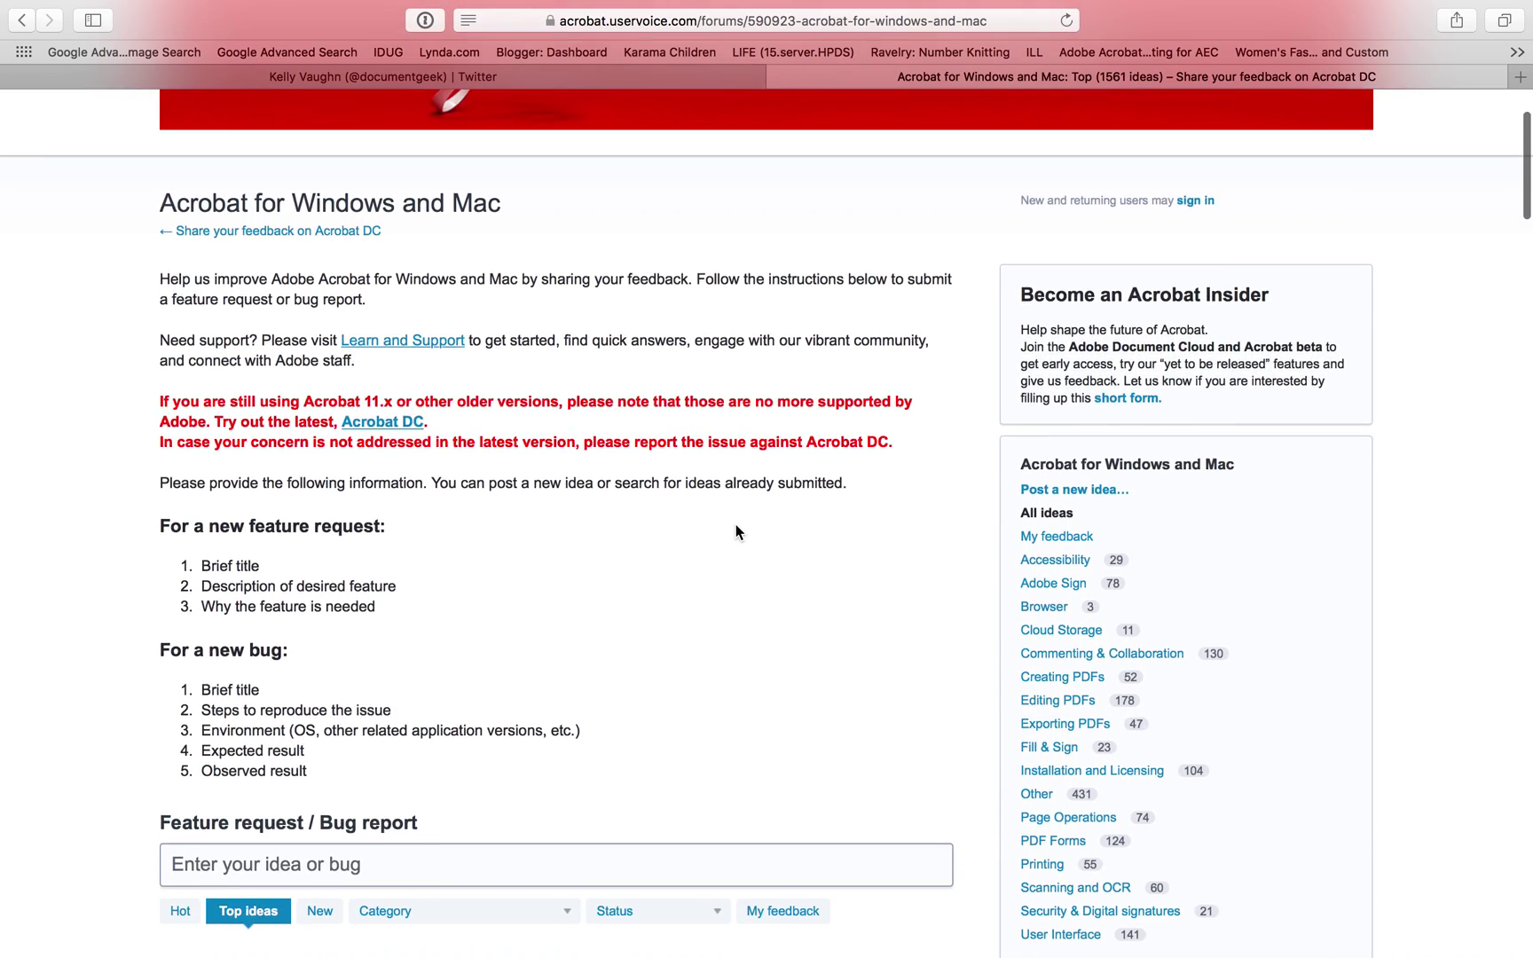
scroll(736, 532, down, 4)
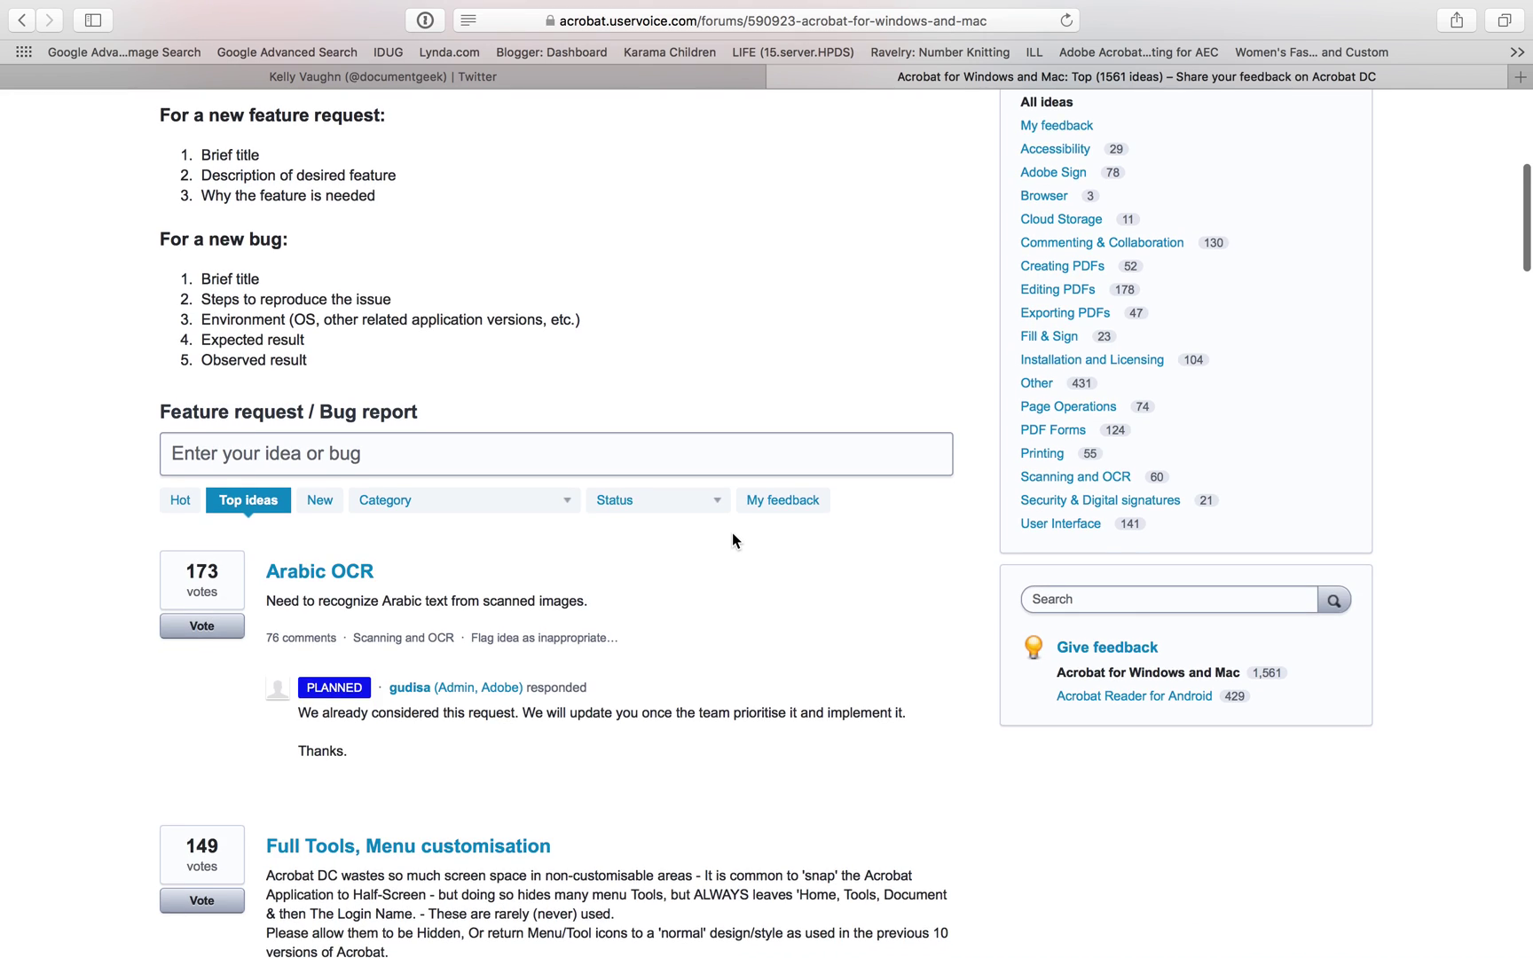
scroll(719, 569, down, 3)
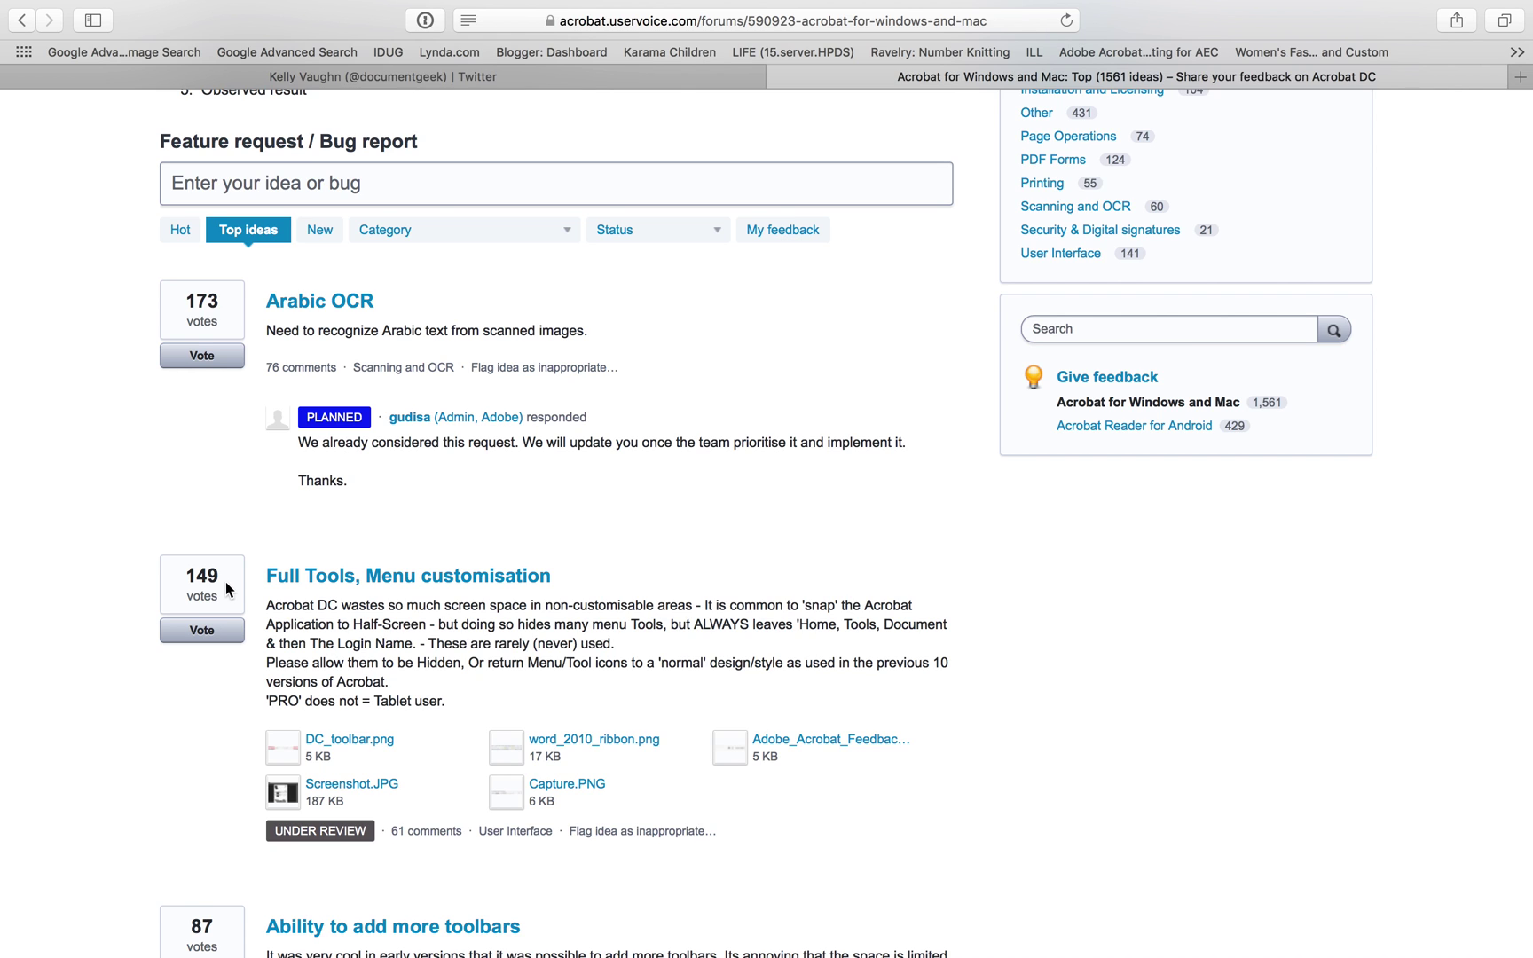
scroll(189, 725, down, 2)
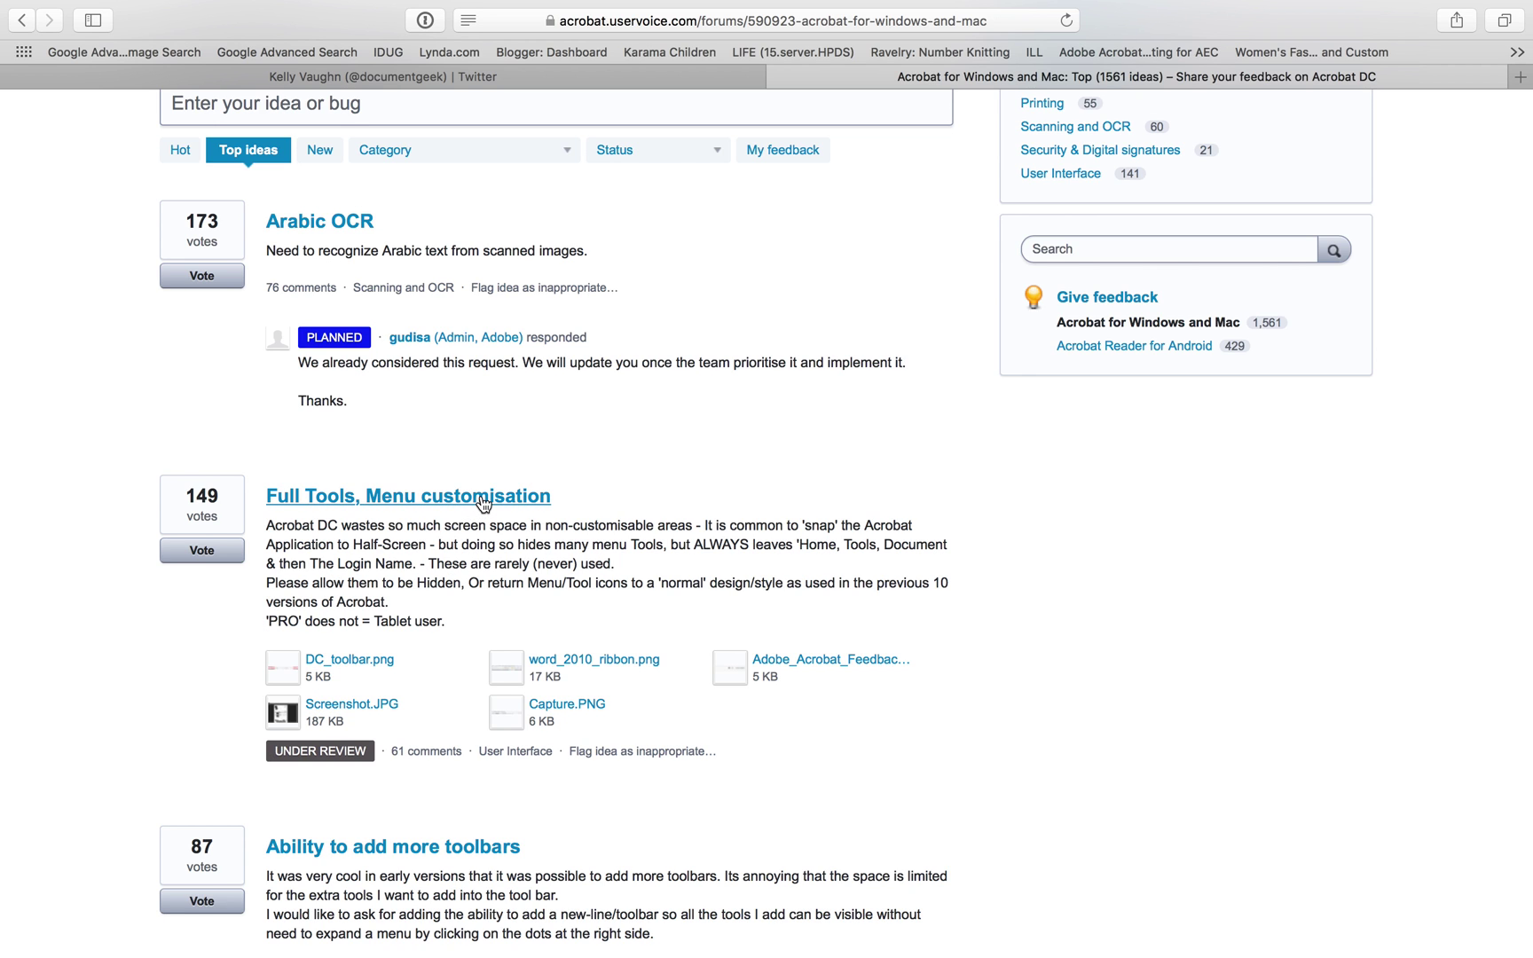
scroll(413, 702, down, 5)
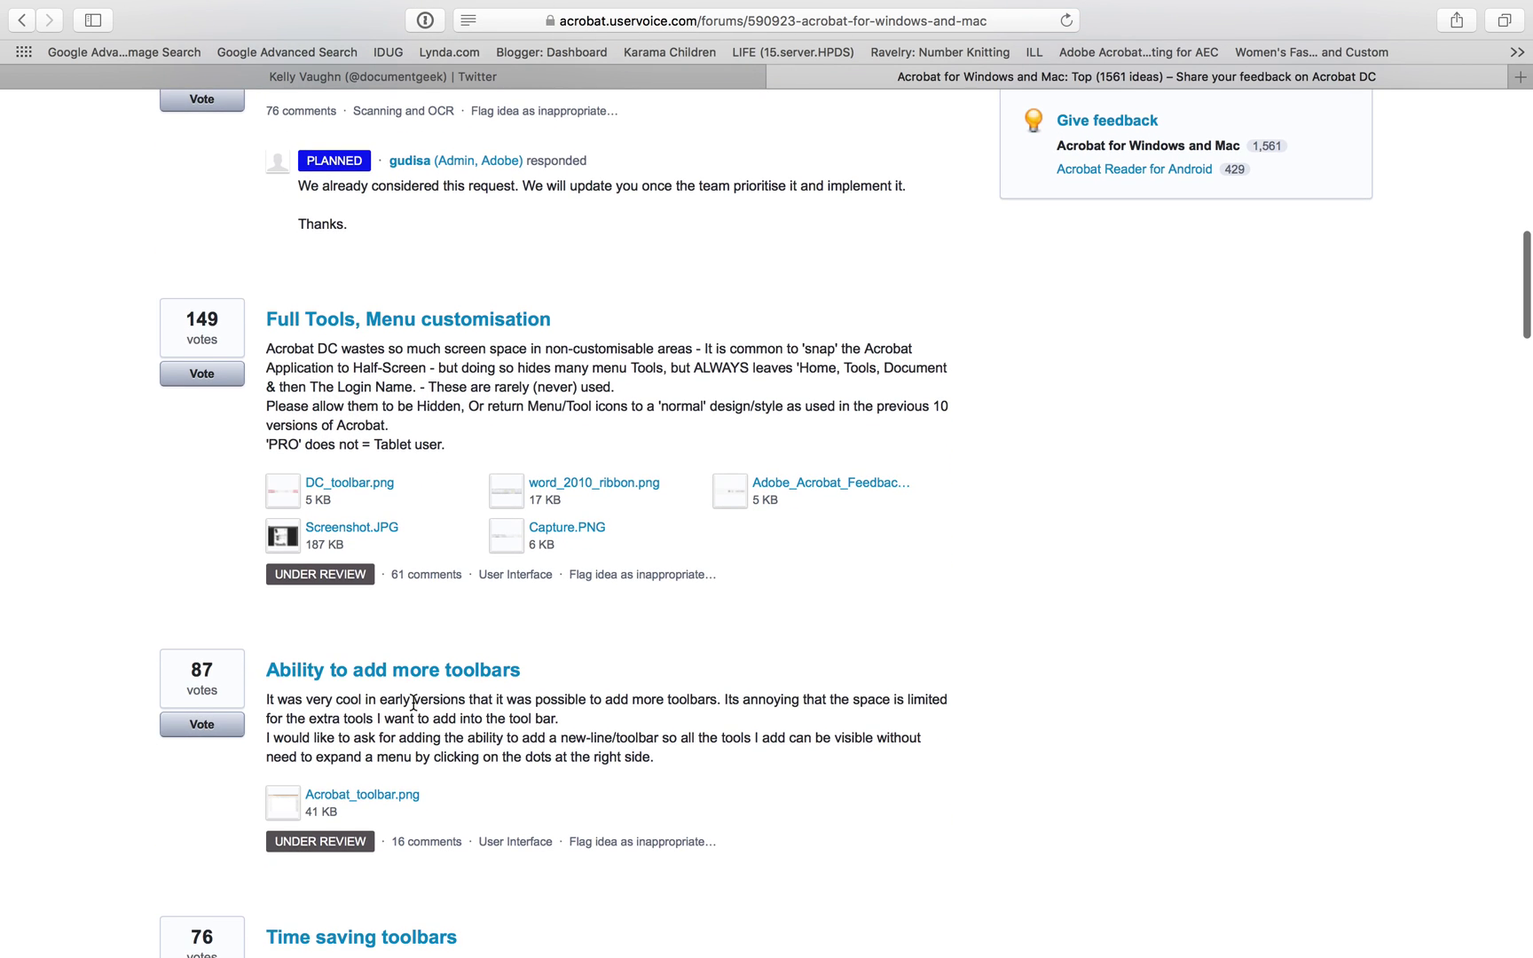
scroll(413, 703, down, 9)
scroll(412, 701, up, 5)
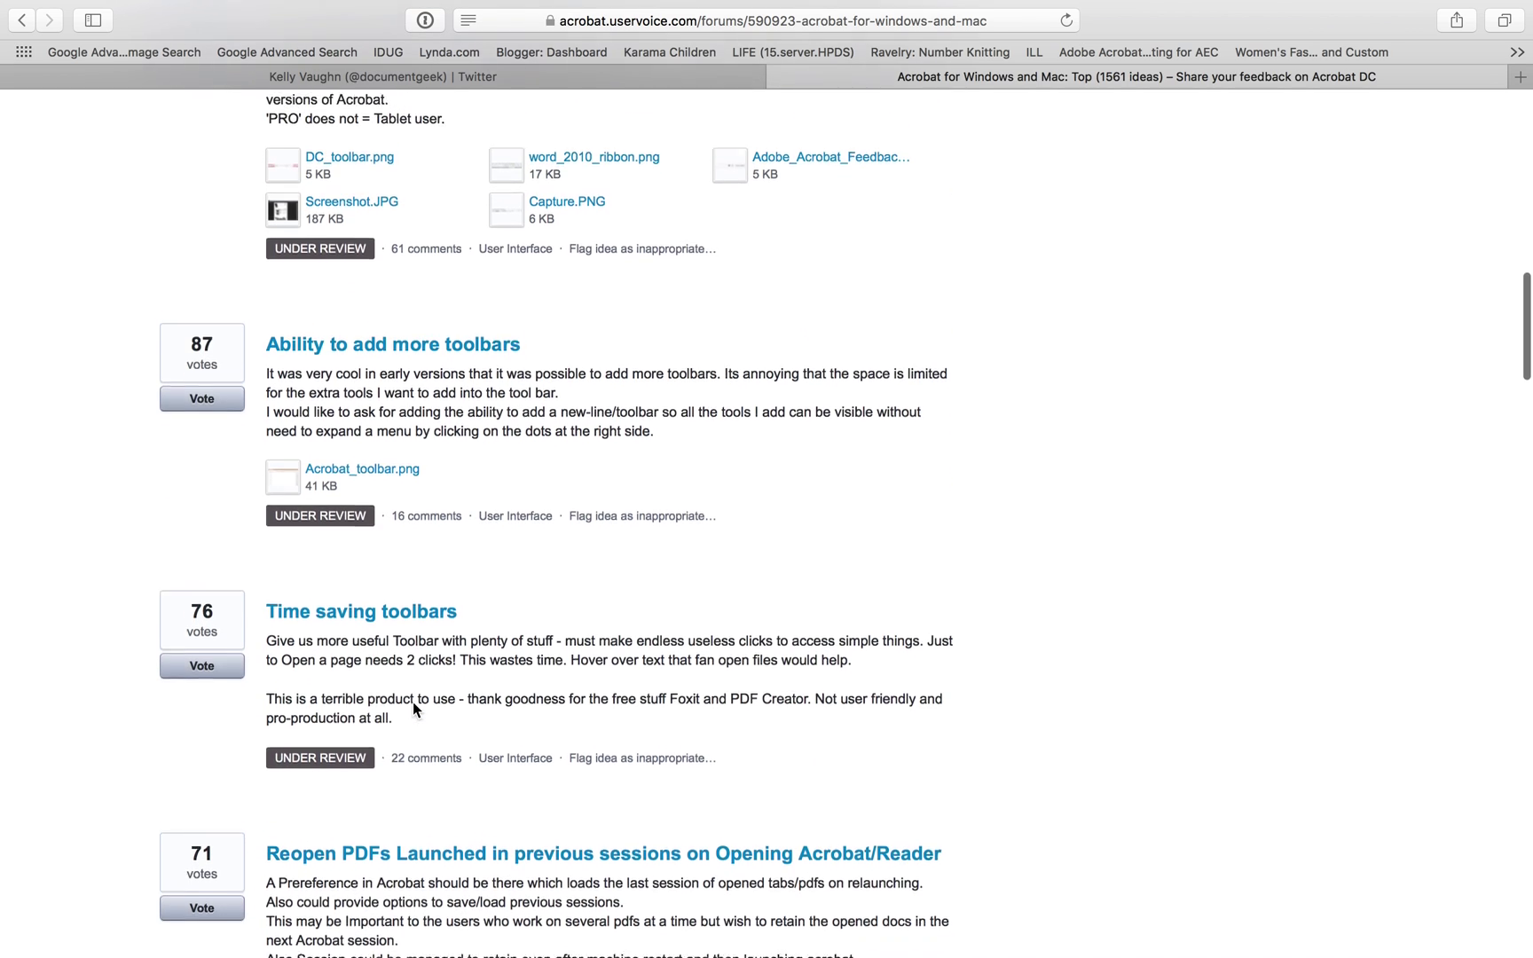
scroll(411, 702, up, 1)
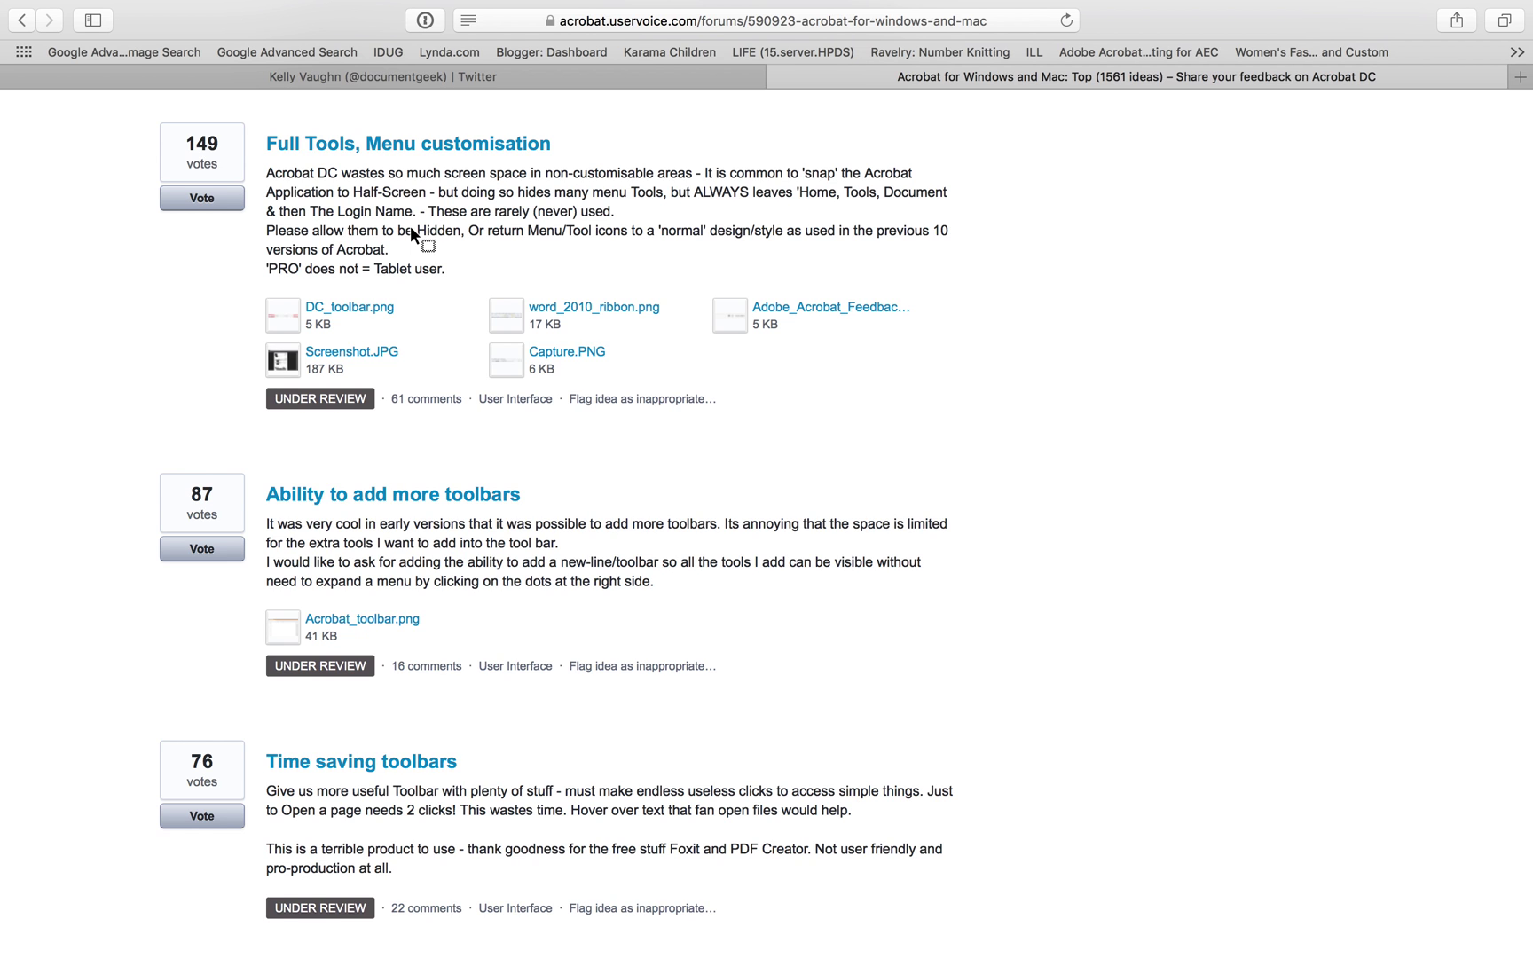
Switch from Safari back to Adobe Acrobat with Cmd+Tab
key(cmd+Tab)
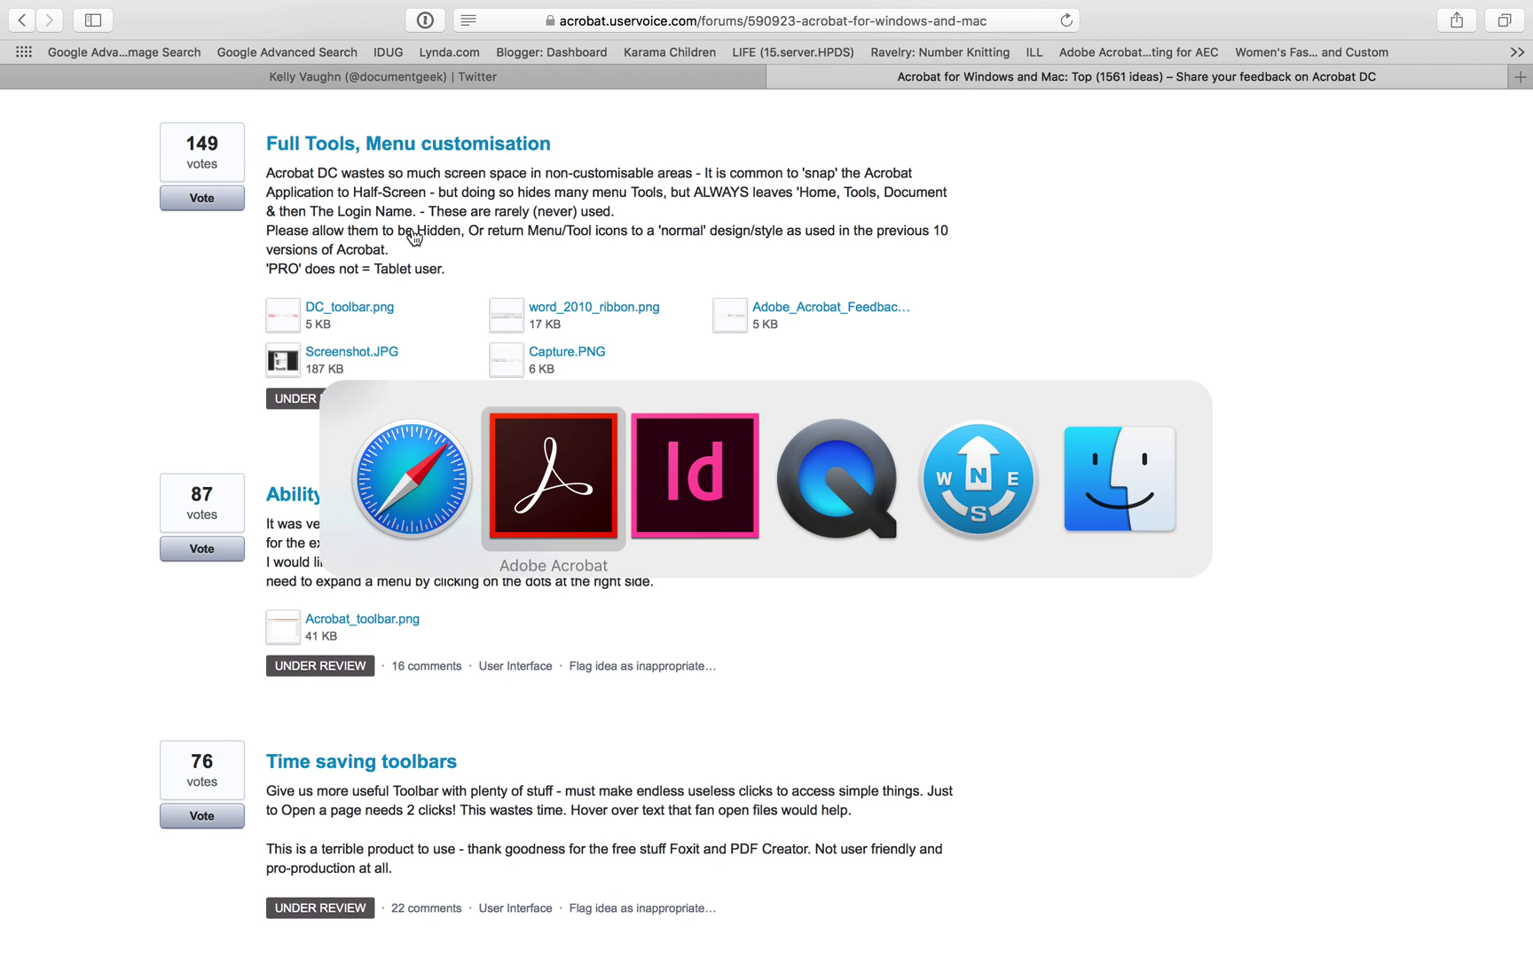